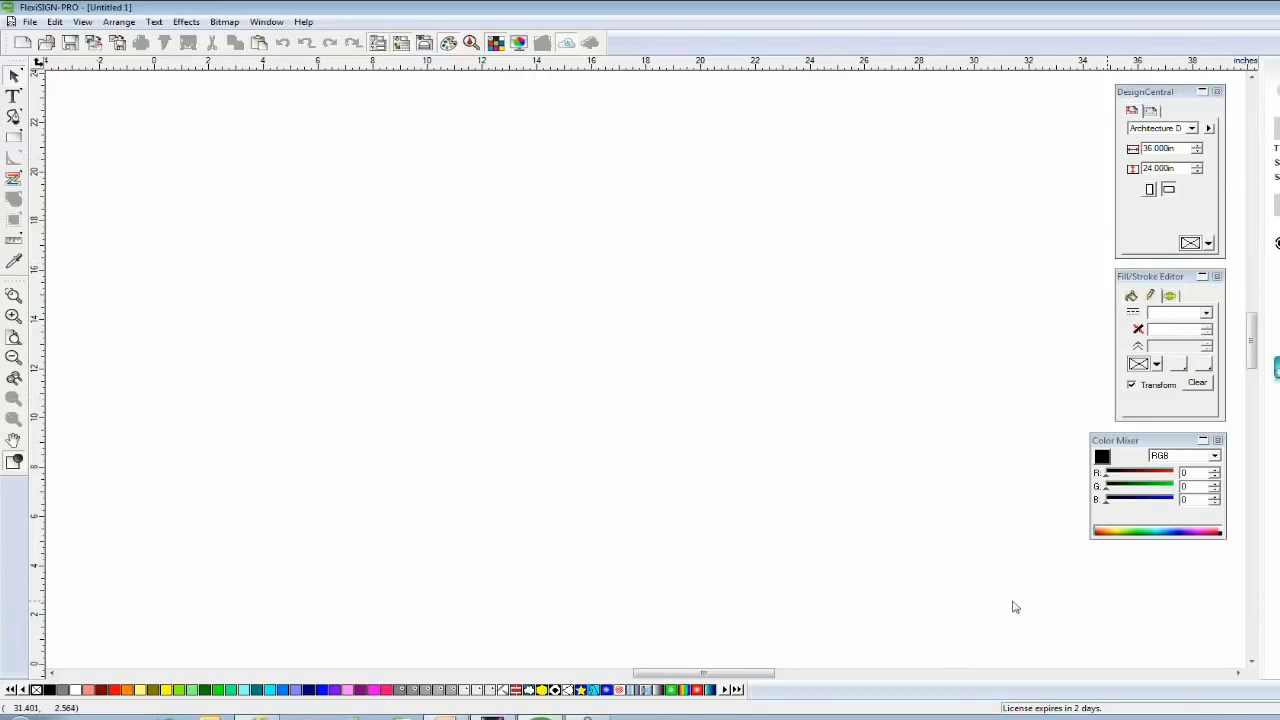
# Switch to Roland VersaWorks, open the Queue A settings and place the dialog clear of the job details
pyautogui.click(492, 717)
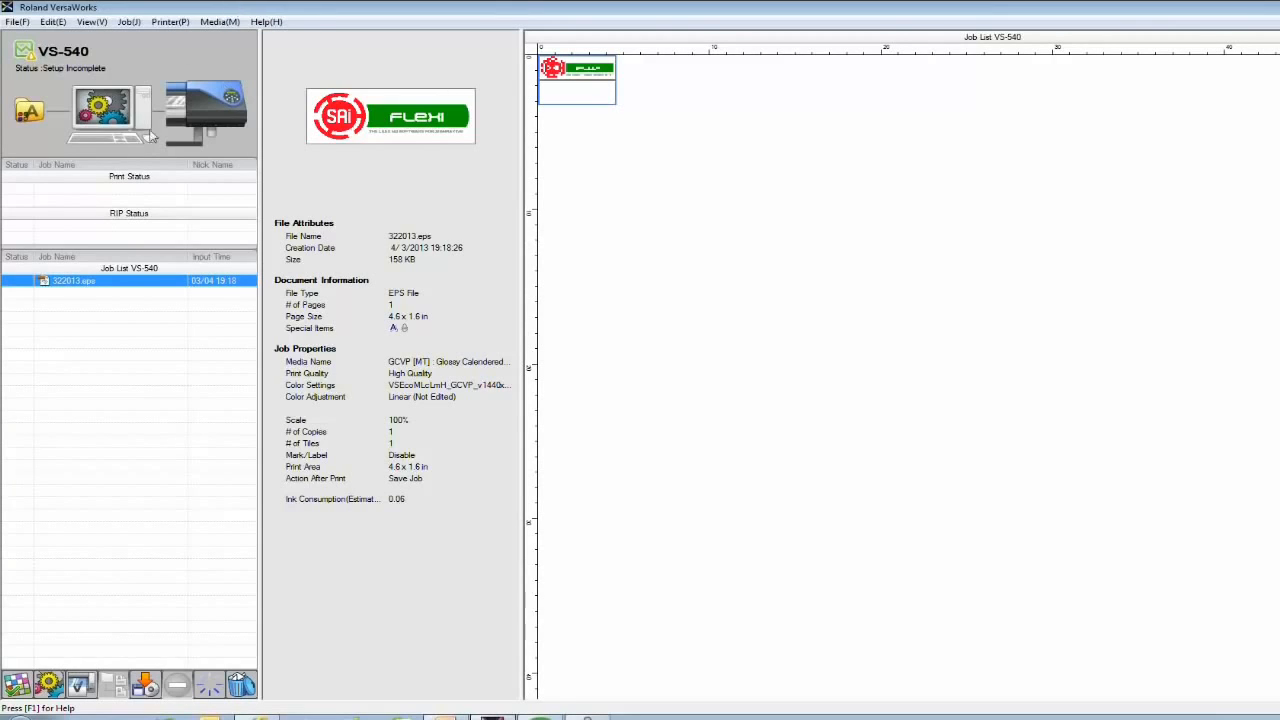
pyautogui.click(53, 23)
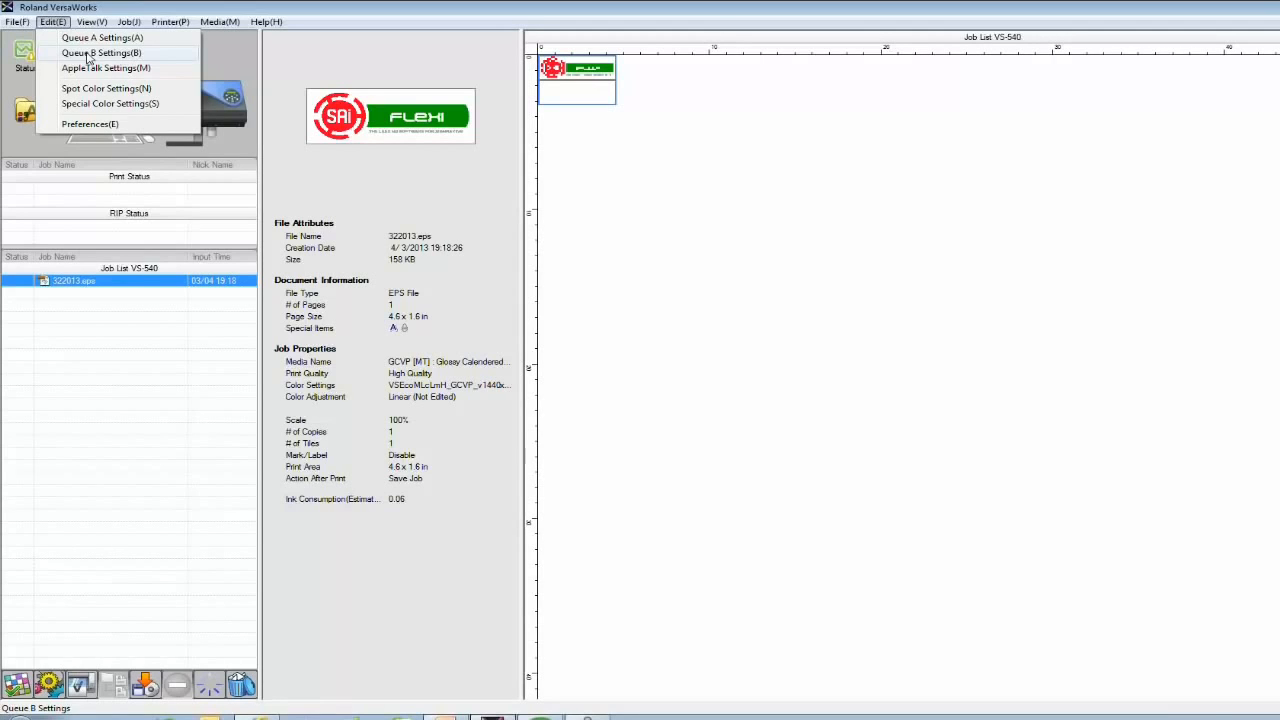
pyautogui.click(90, 38)
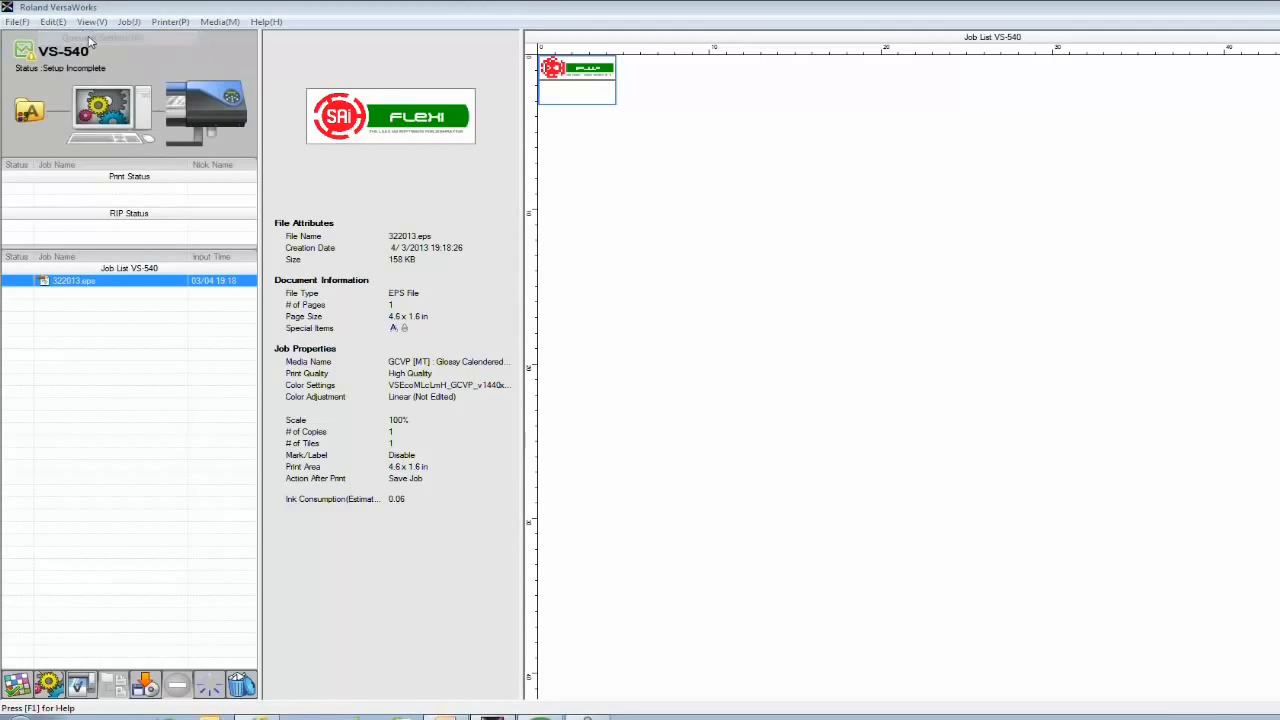
pyautogui.moveTo(727, 121); pyautogui.dragTo(932, 124)
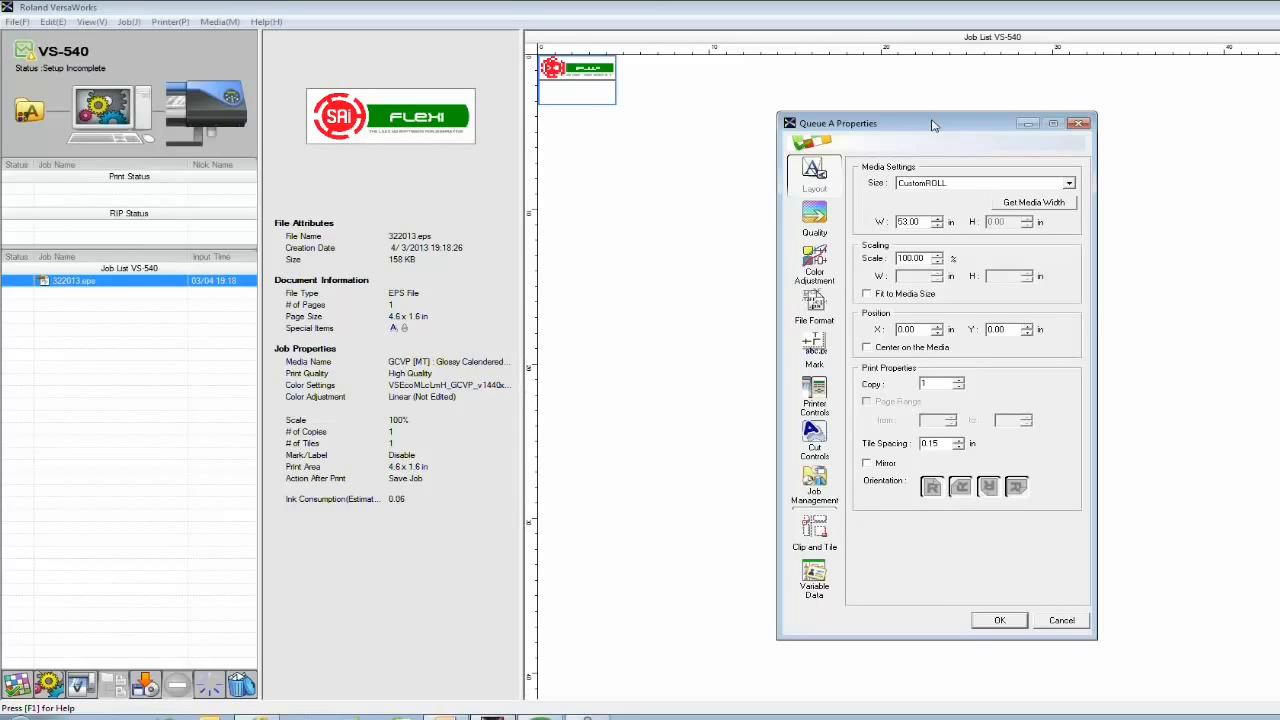
pyautogui.moveTo(913, 123); pyautogui.dragTo(846, 117)
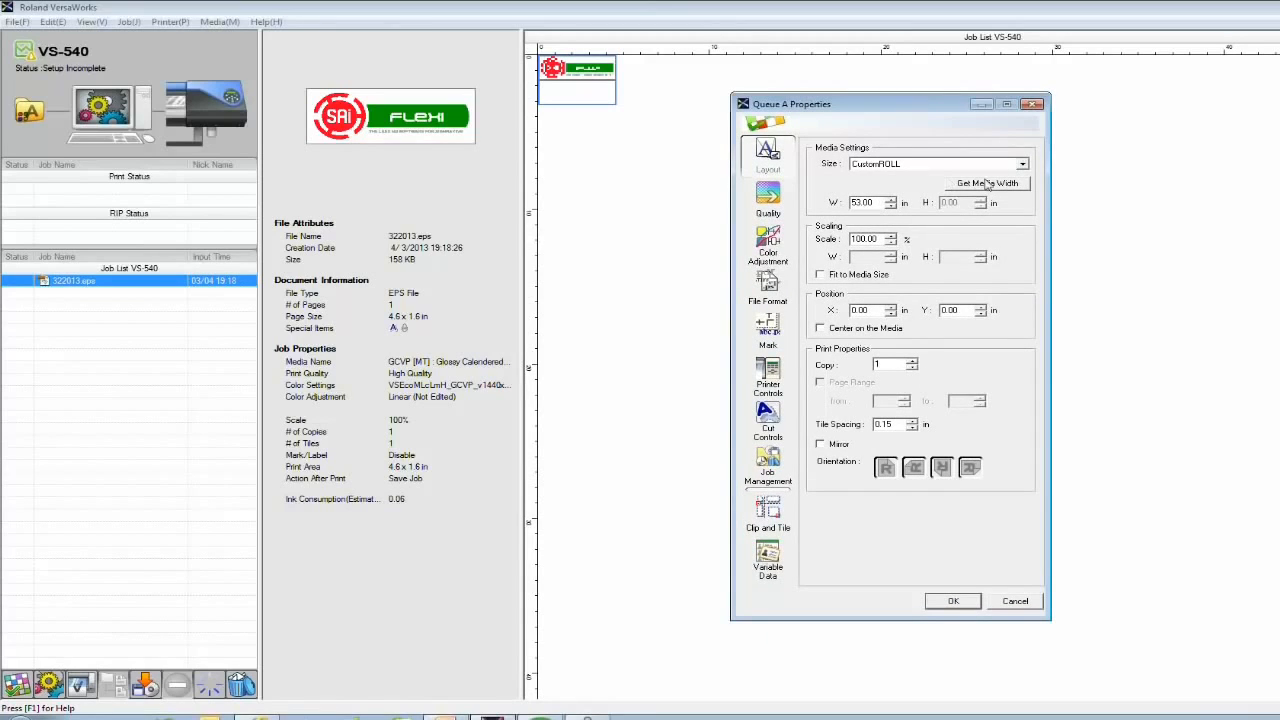
# Choose GCVP [MT] : Glossy Calendered Vinyl (ESM) as Queue A's media type and check its file format settings
pyautogui.click(778, 196)
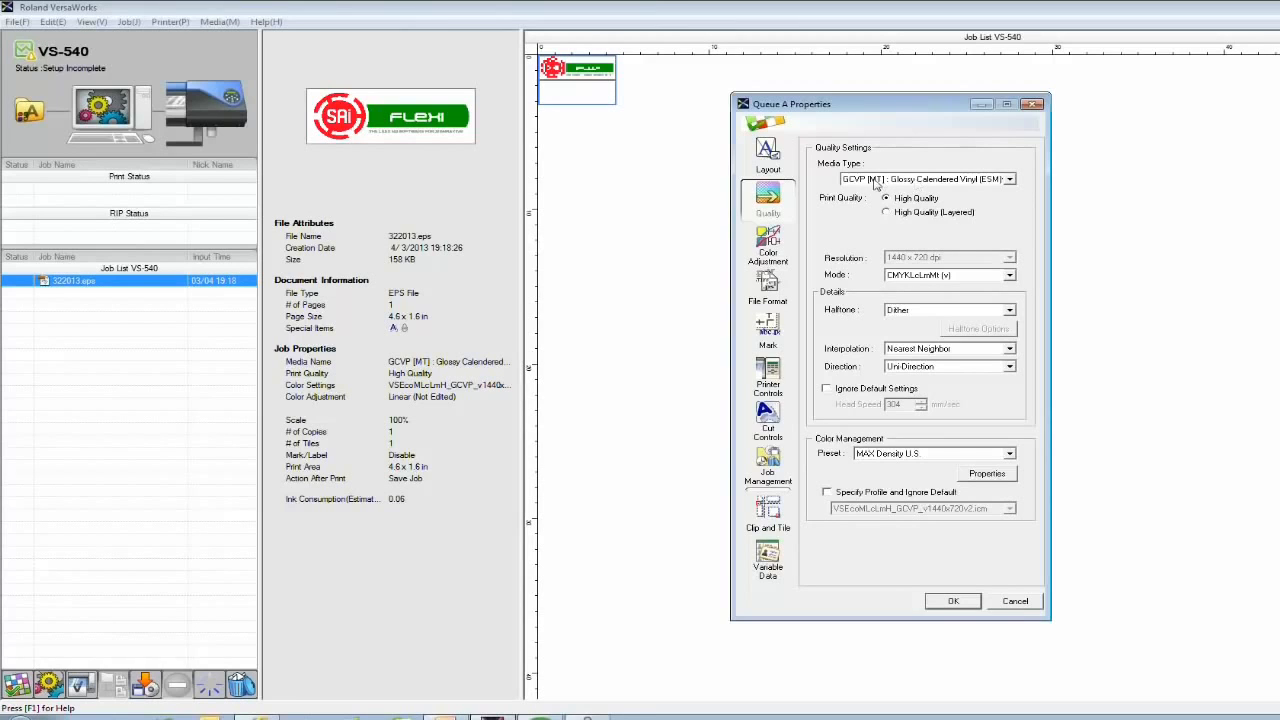
pyautogui.click(901, 182)
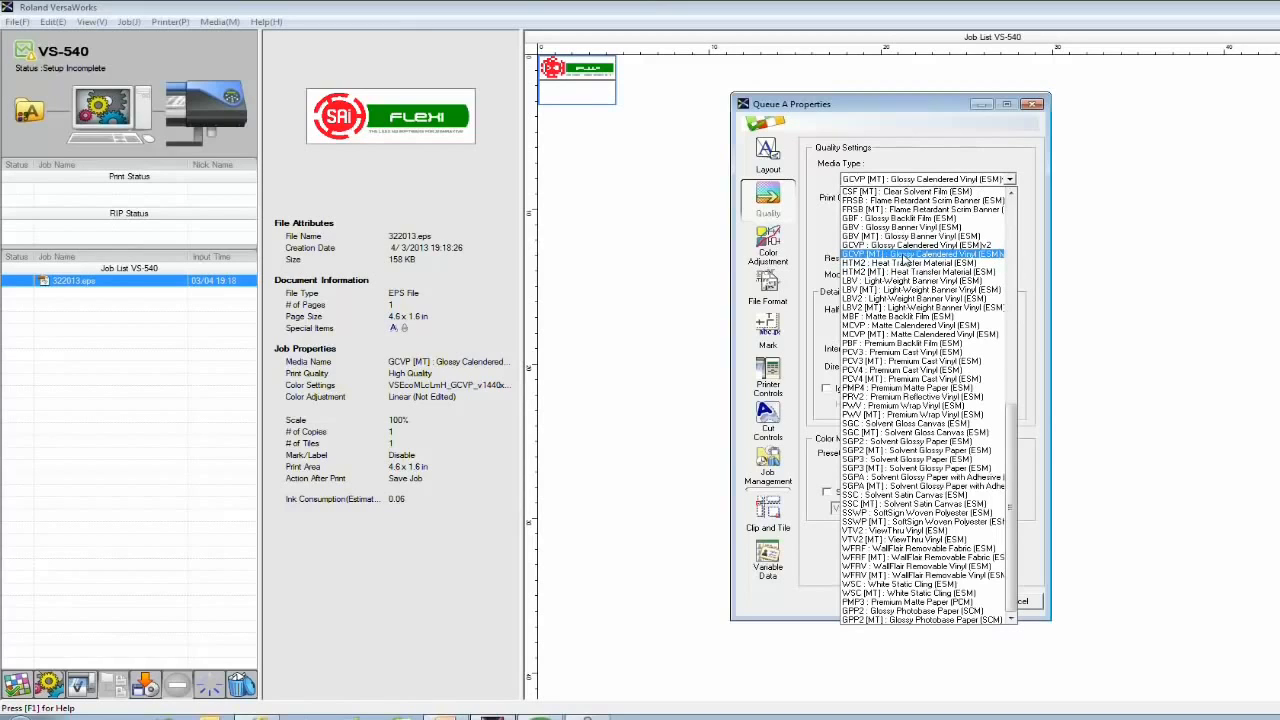
pyautogui.click(903, 255)
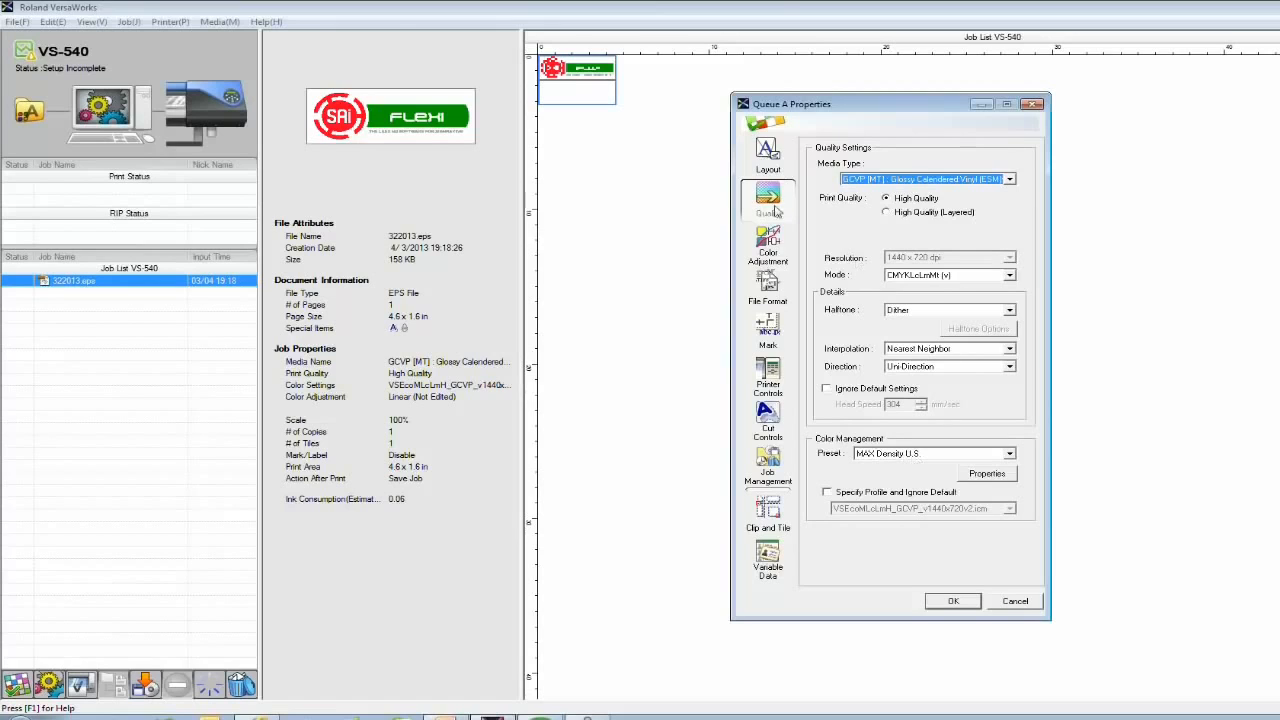
pyautogui.click(768, 285)
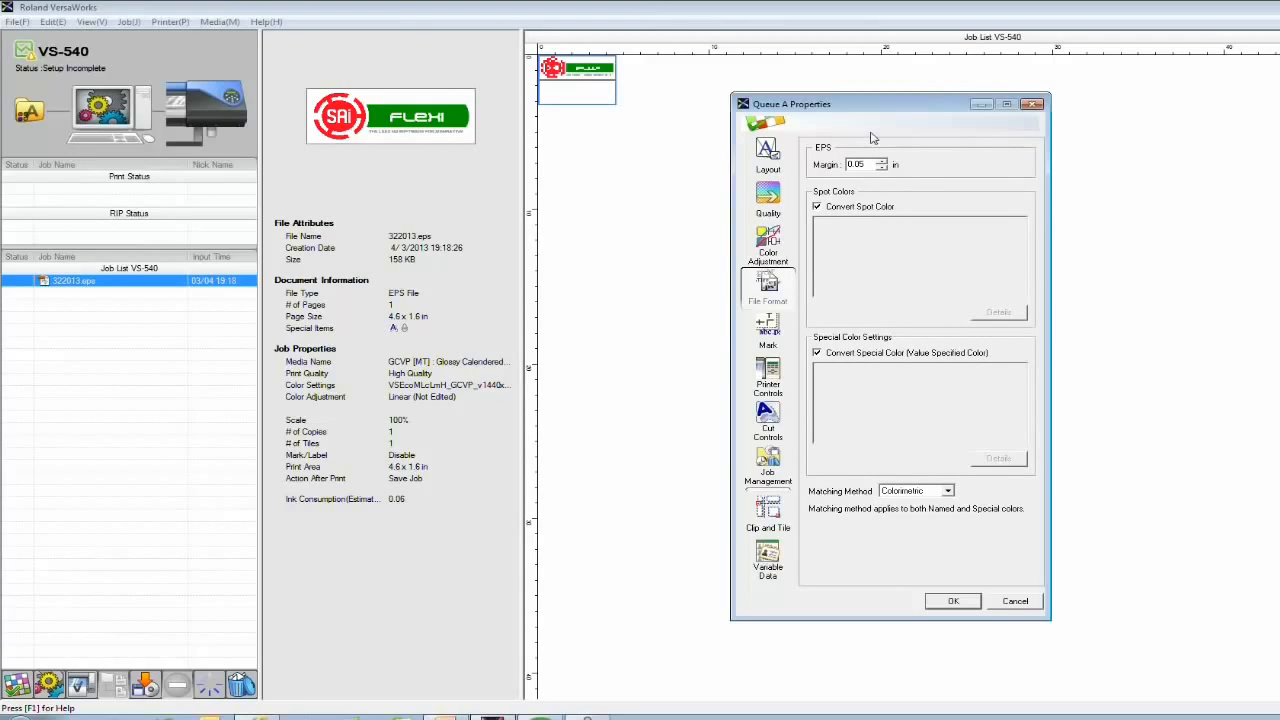
pyautogui.click(855, 164)
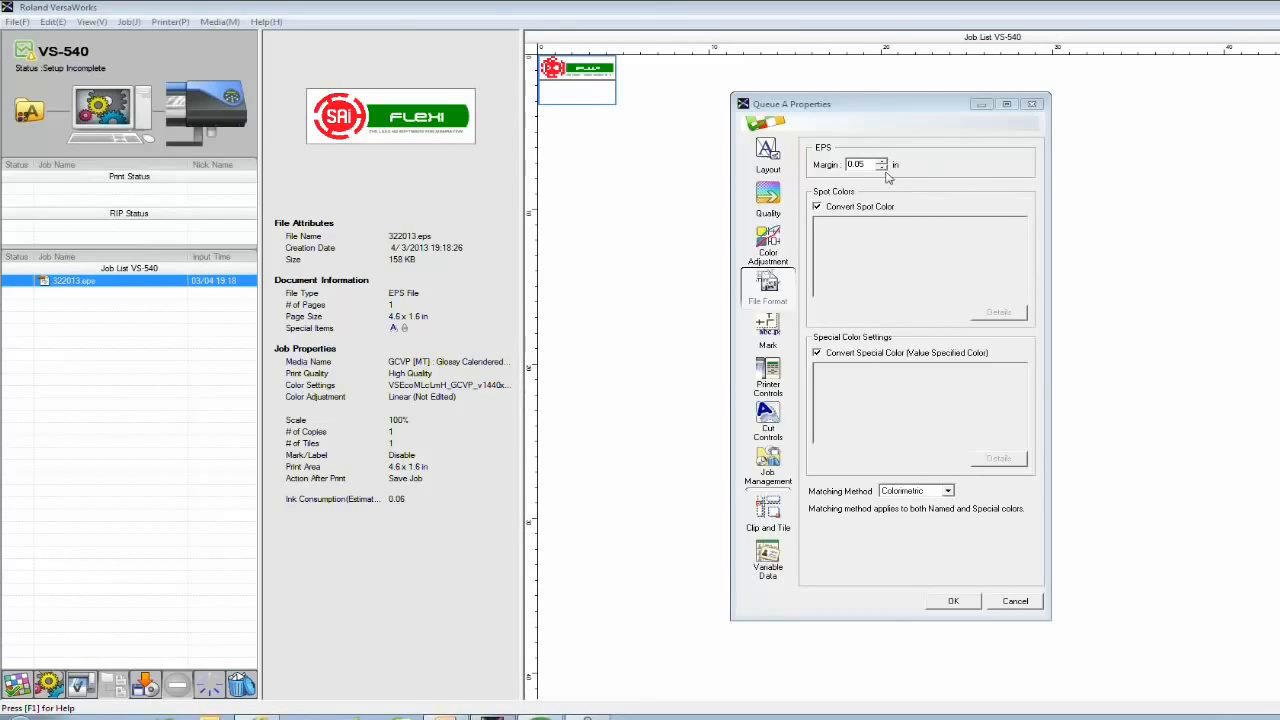
# In Queue A's mark settings, turn on Print Job Properties with every label item from Layout through Notes
pyautogui.click(768, 326)
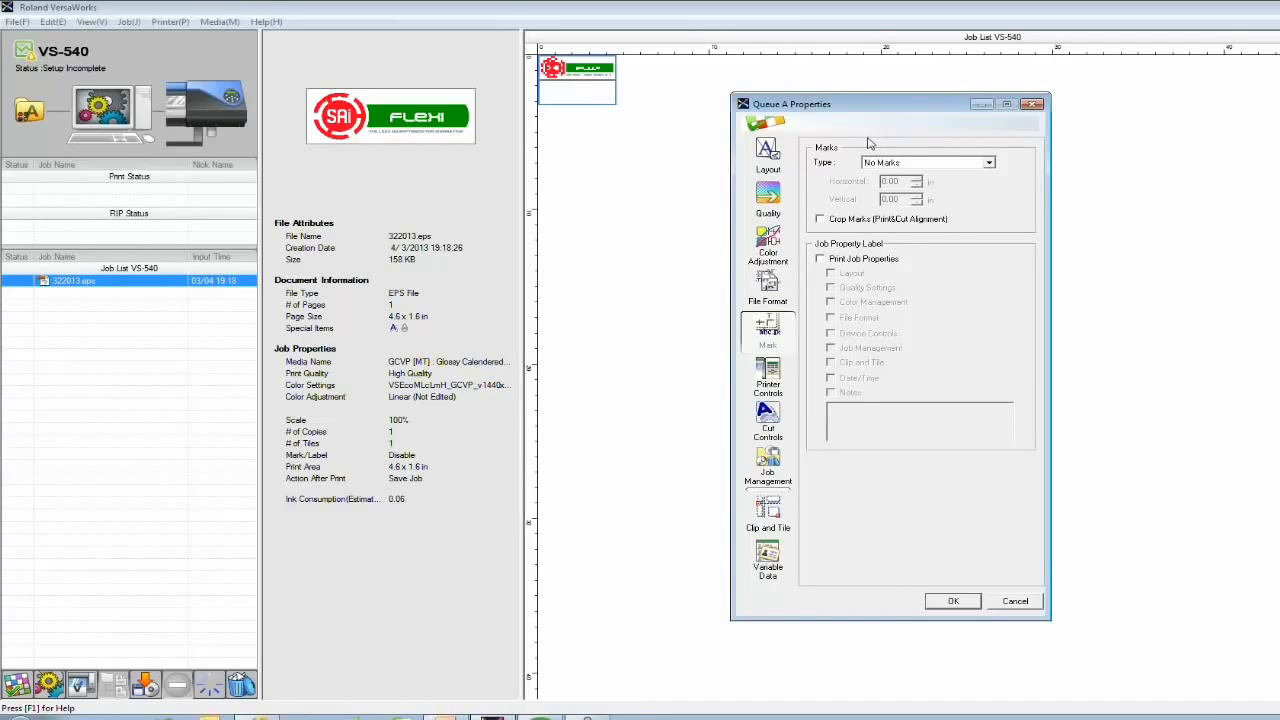
pyautogui.click(824, 262)
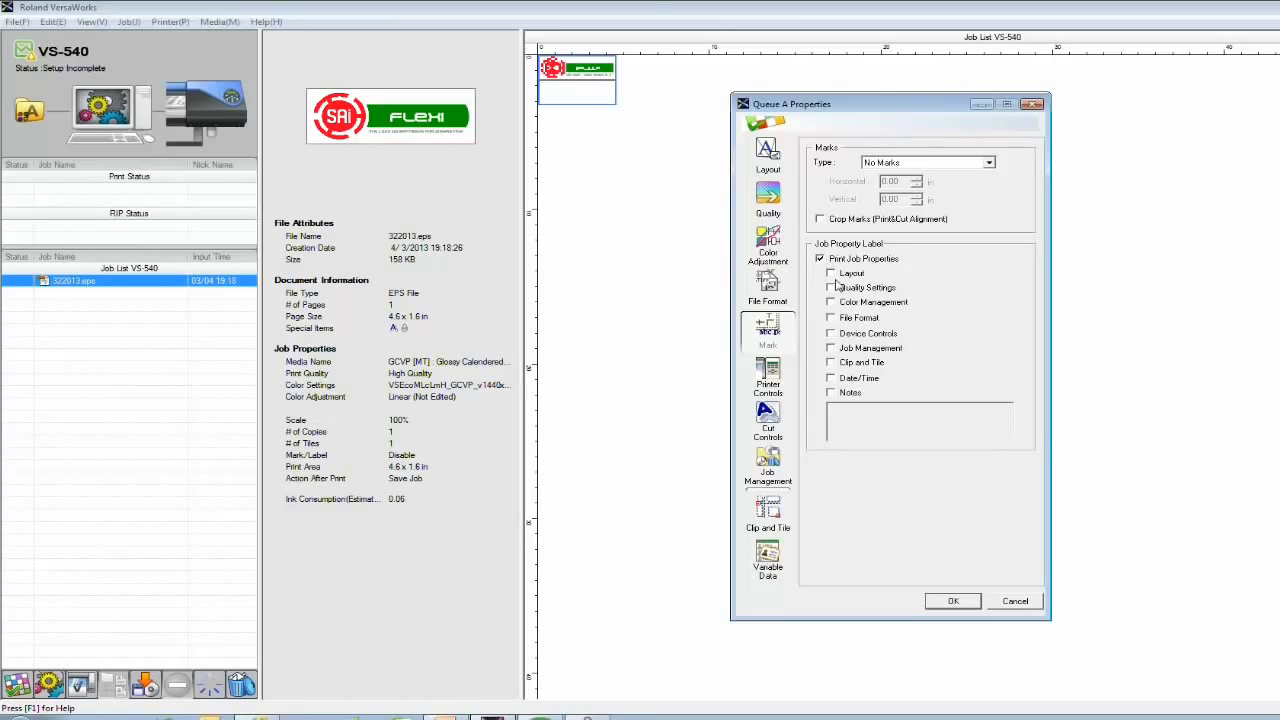
pyautogui.click(833, 274)
pyautogui.click(833, 288)
pyautogui.click(831, 302)
pyautogui.click(831, 317)
pyautogui.click(831, 333)
pyautogui.click(831, 348)
pyautogui.click(831, 362)
pyautogui.click(831, 378)
pyautogui.click(832, 393)
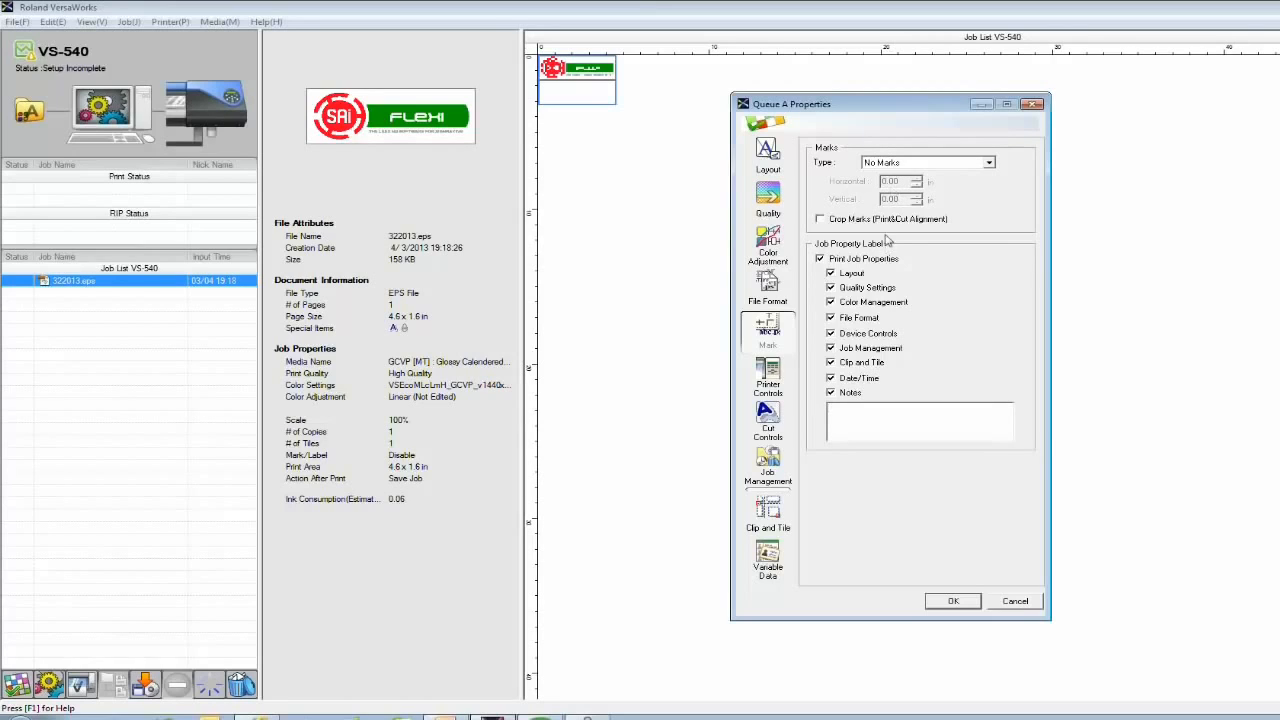
# Check Queue A's notes field and job management settings, return to the mark settings and accept the queue properties
pyautogui.click(911, 410)
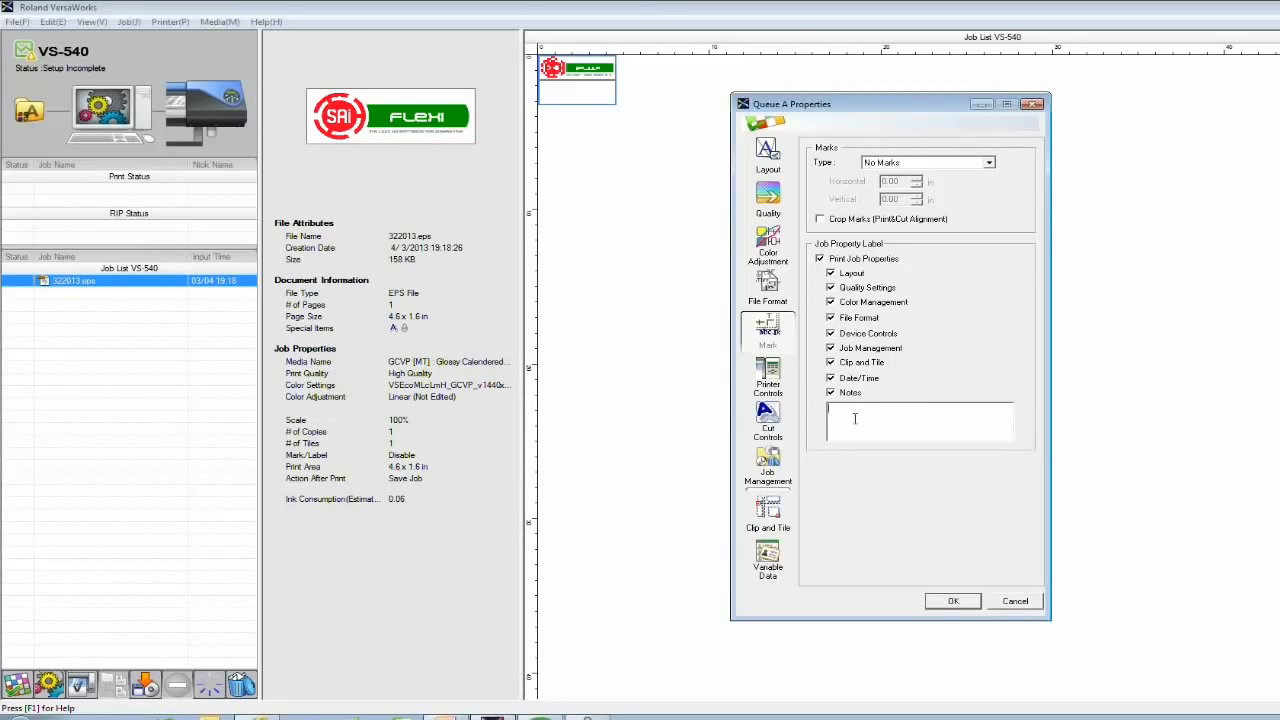
pyautogui.click(775, 437)
pyautogui.click(774, 466)
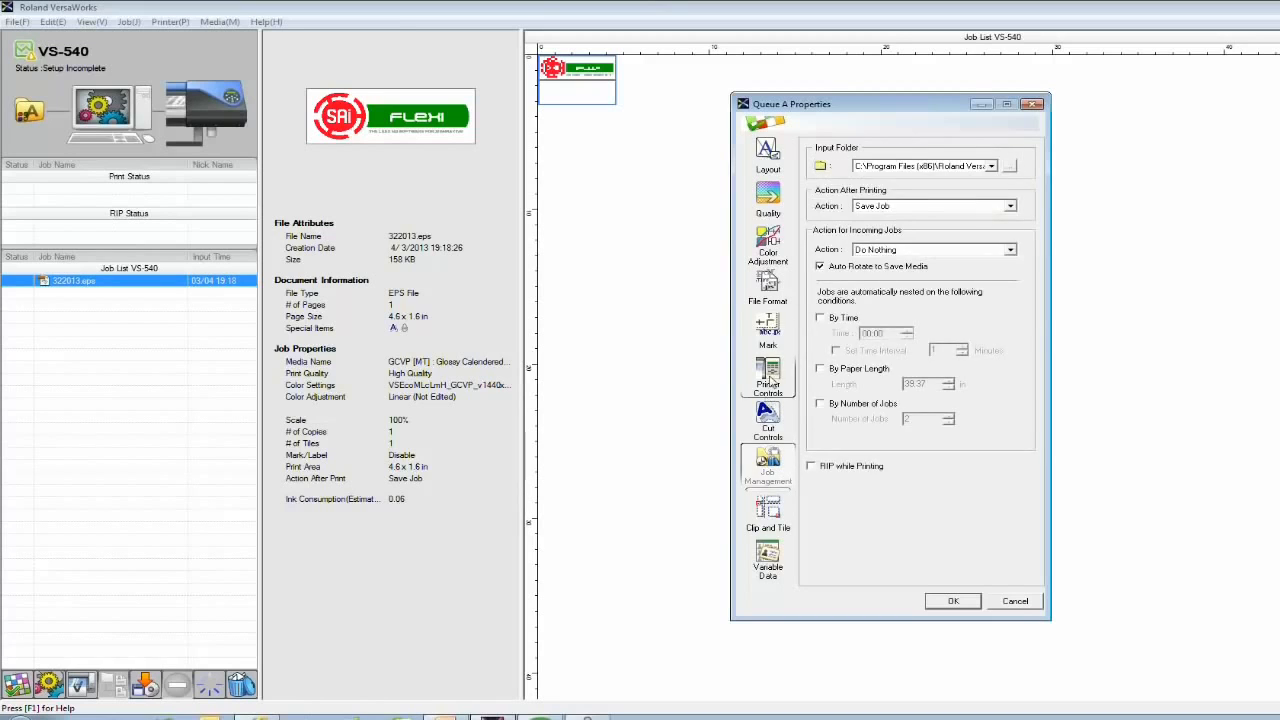
pyautogui.click(771, 338)
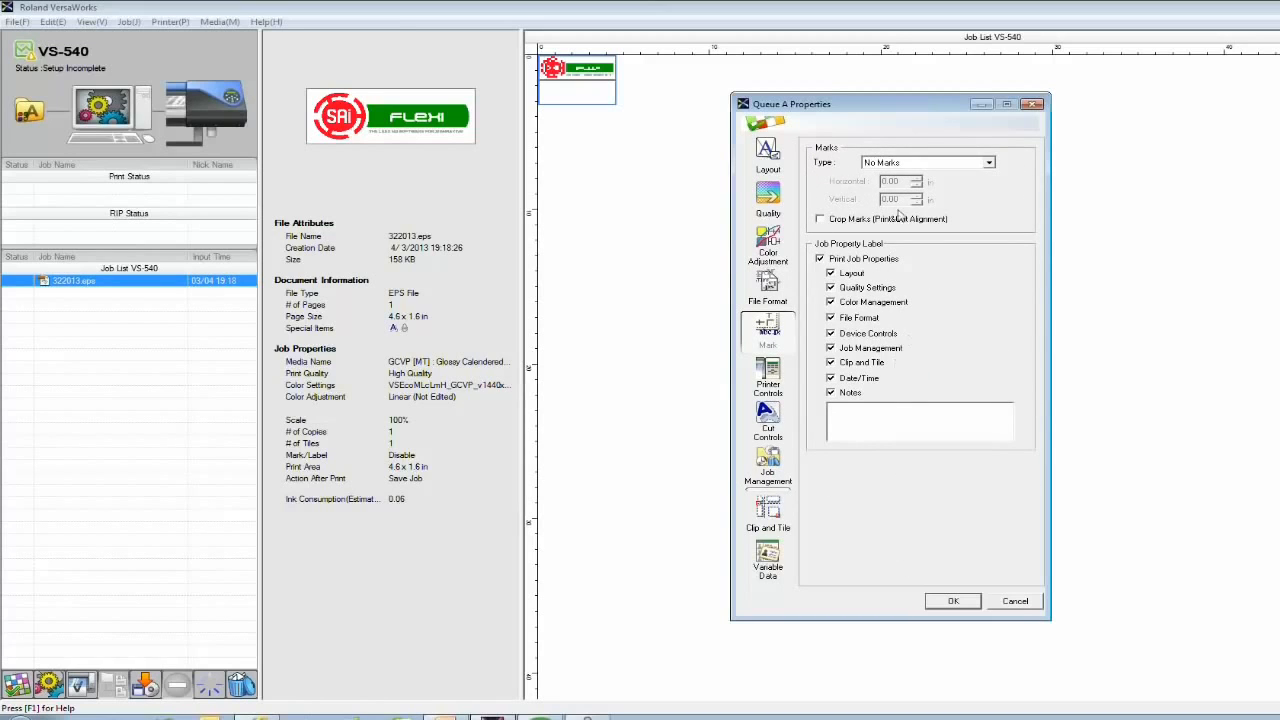
pyautogui.click(953, 601)
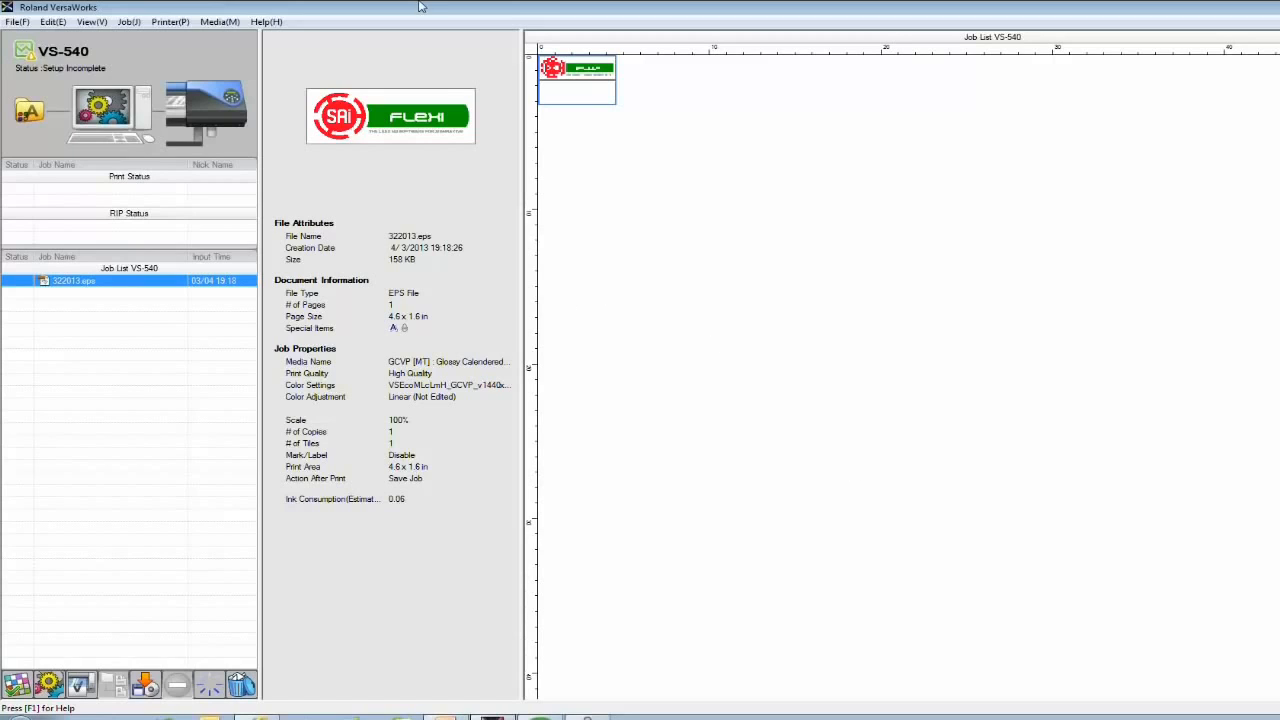
# Add the Roland Color System Library's Color Chart Type-1 to the VS-540 job list
pyautogui.click(208, 24)
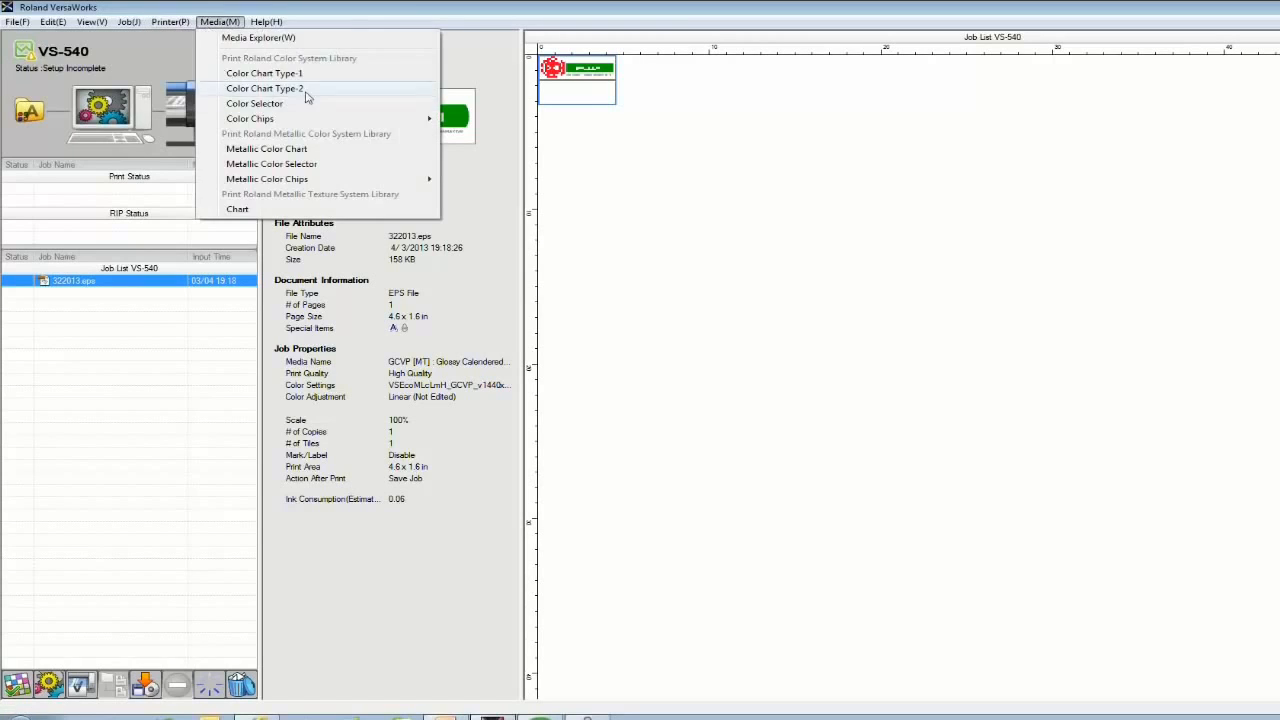
pyautogui.click(269, 76)
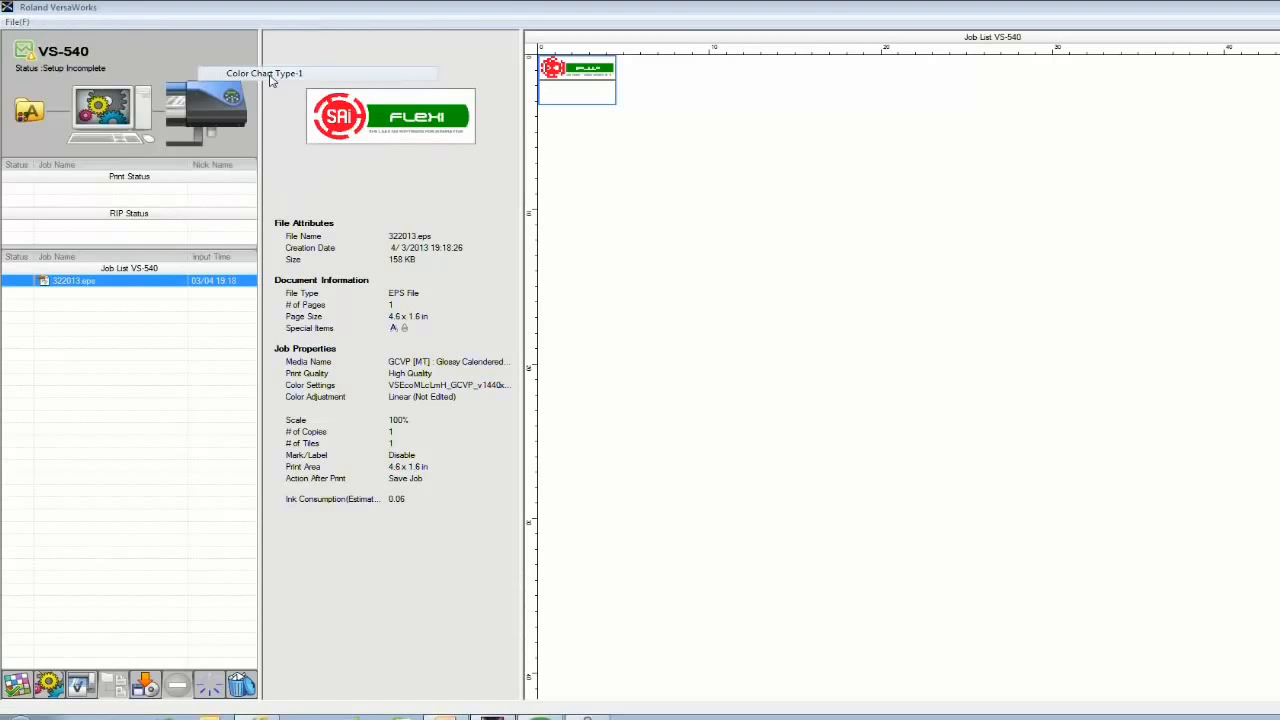
pyautogui.click(850, 292)
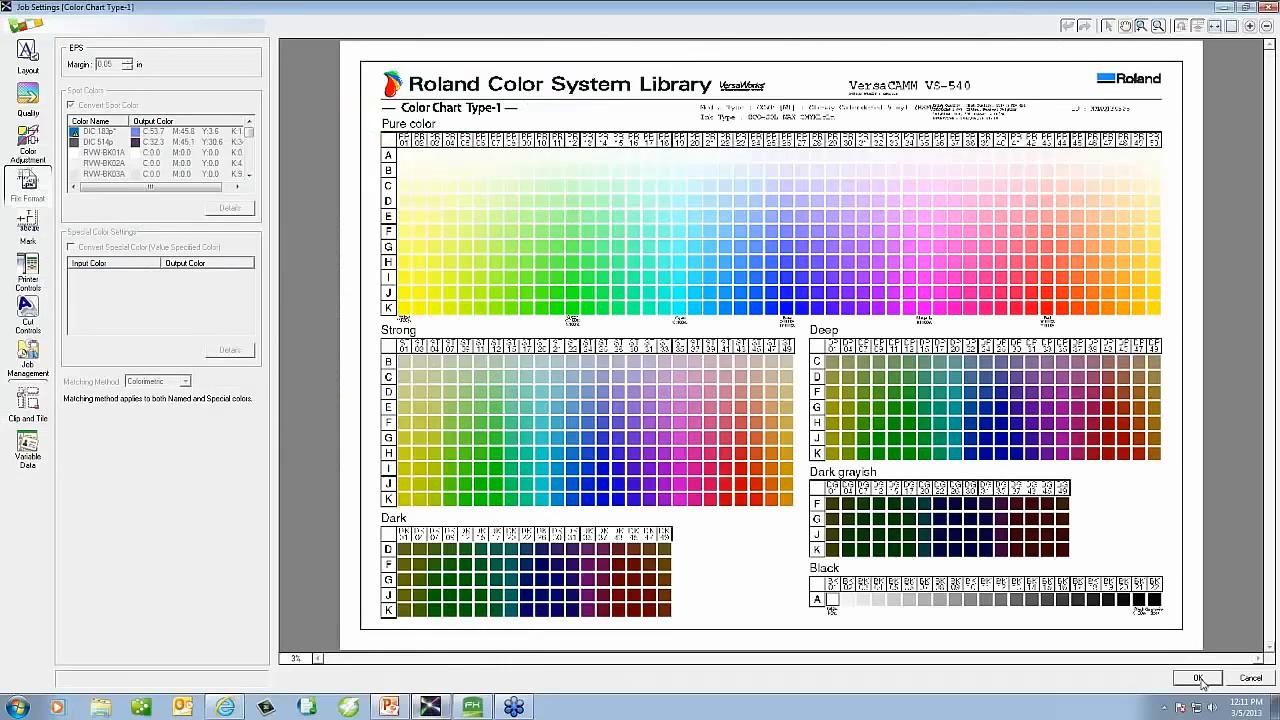
pyautogui.click(1199, 678)
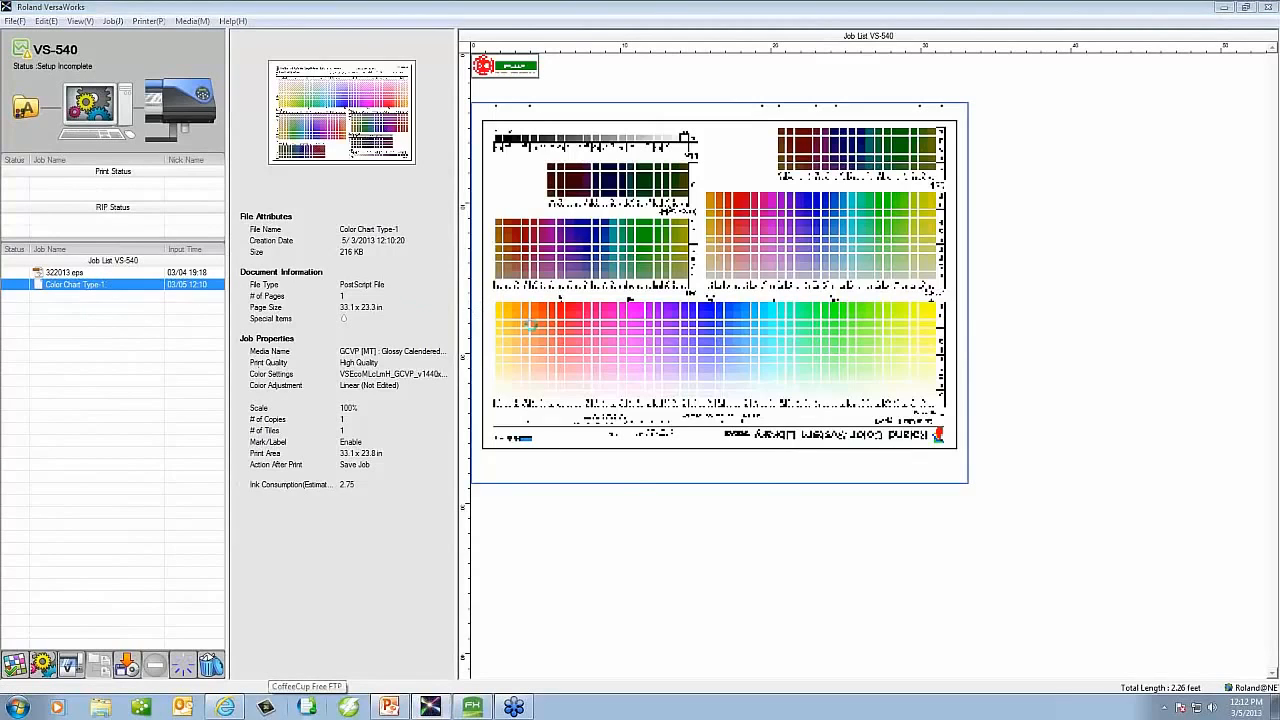
# Review the mark and job property label settings of the Color Chart Type-1 job, leaving without changes
pyautogui.doubleClick(143, 287)
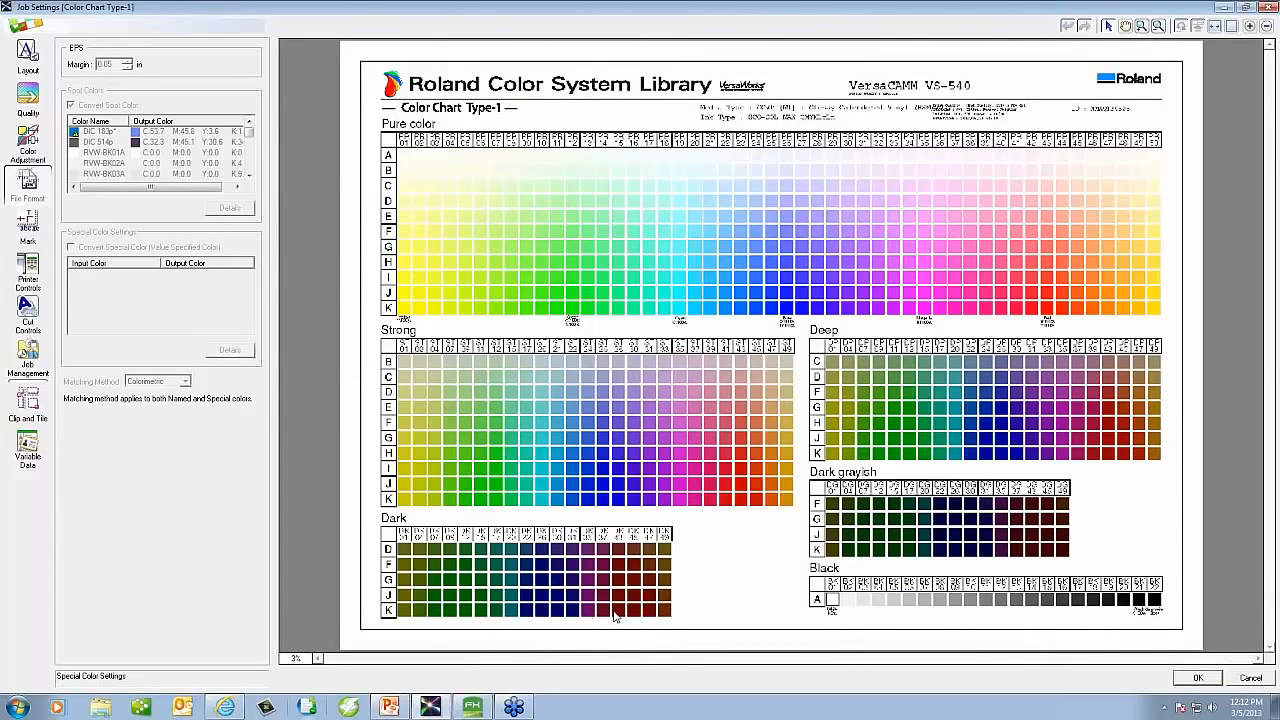
pyautogui.click(28, 238)
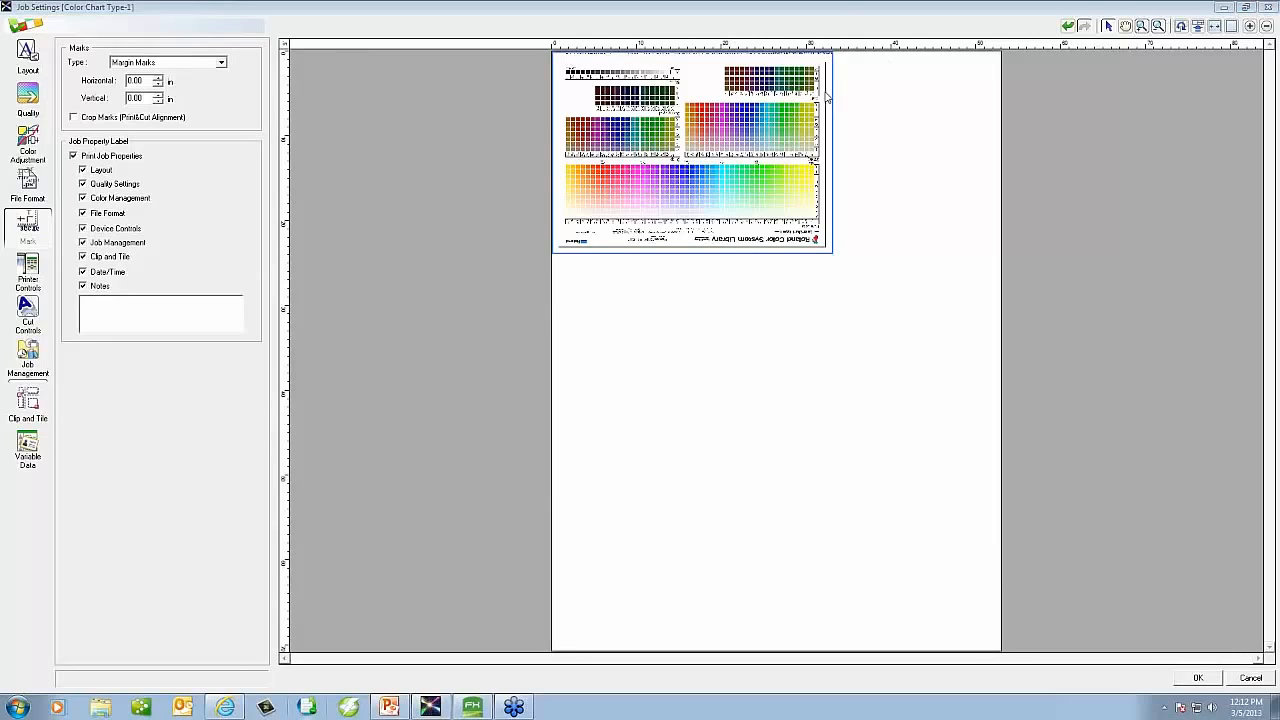
pyautogui.click(1250, 678)
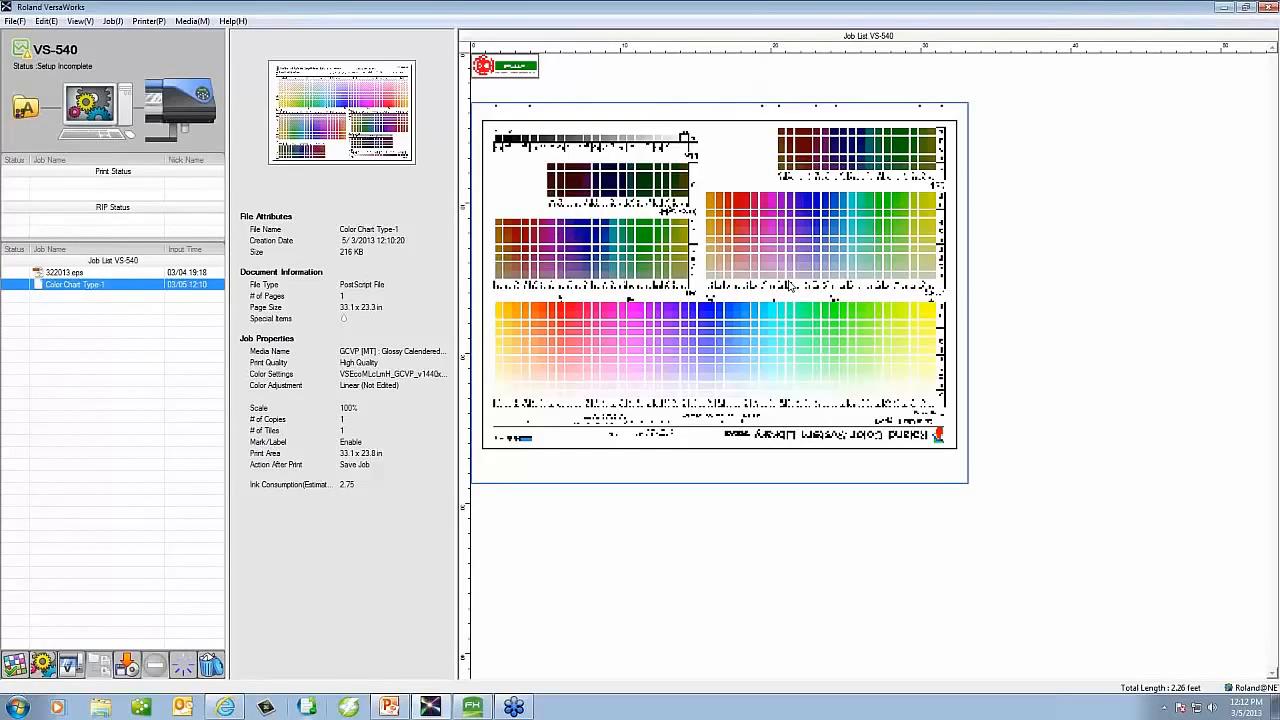
# Switch to FlexiSIGN-PRO and open the Roland Color System Library swatch table
pyautogui.click(474, 707)
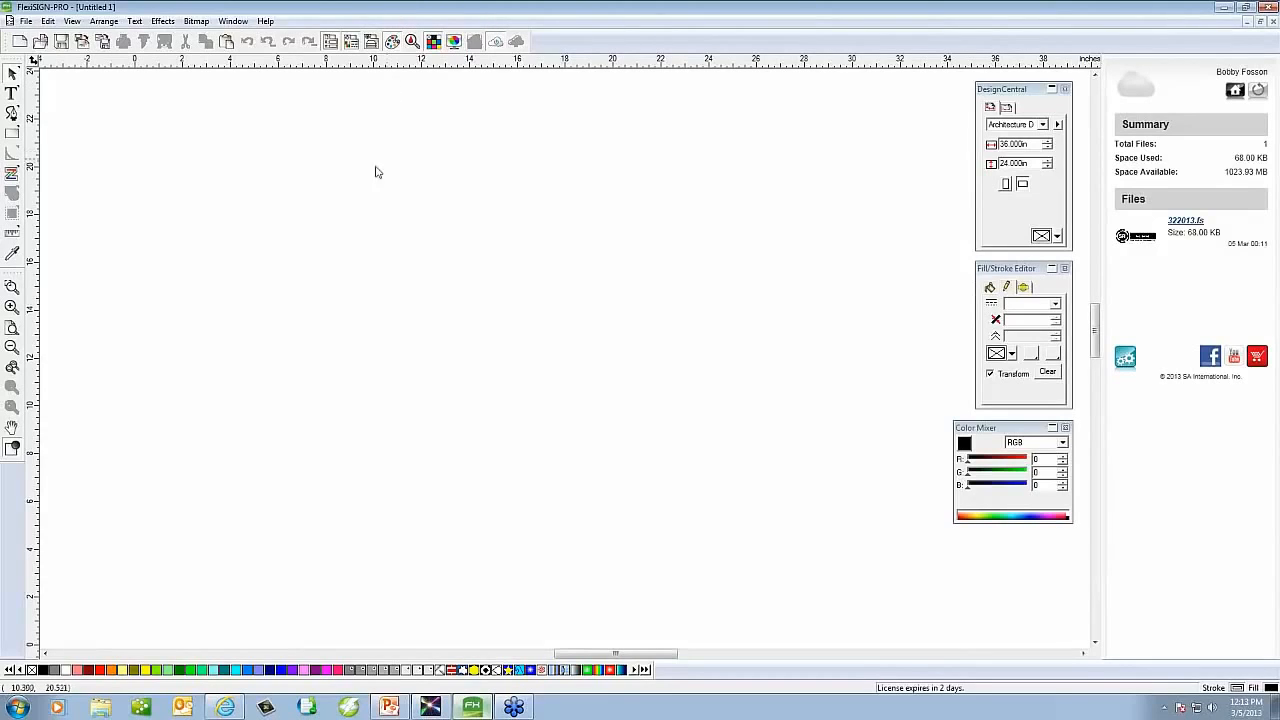
pyautogui.rightClick(19, 671)
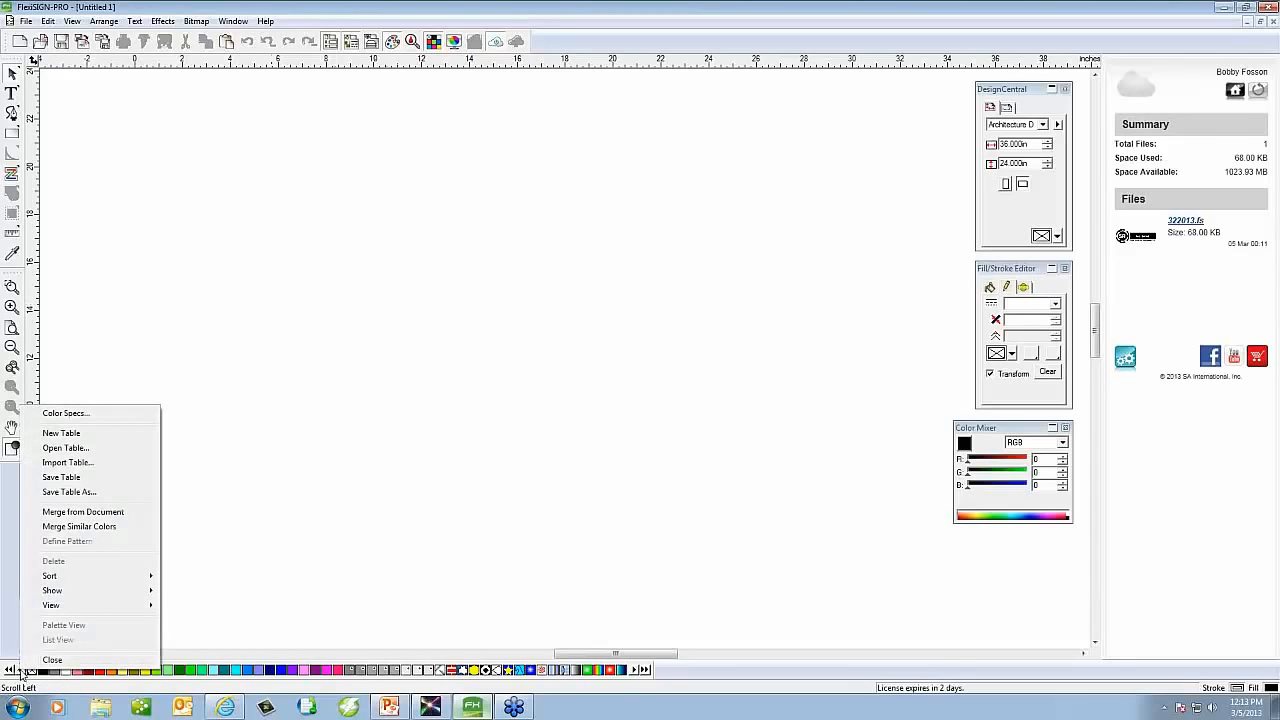
pyautogui.click(83, 449)
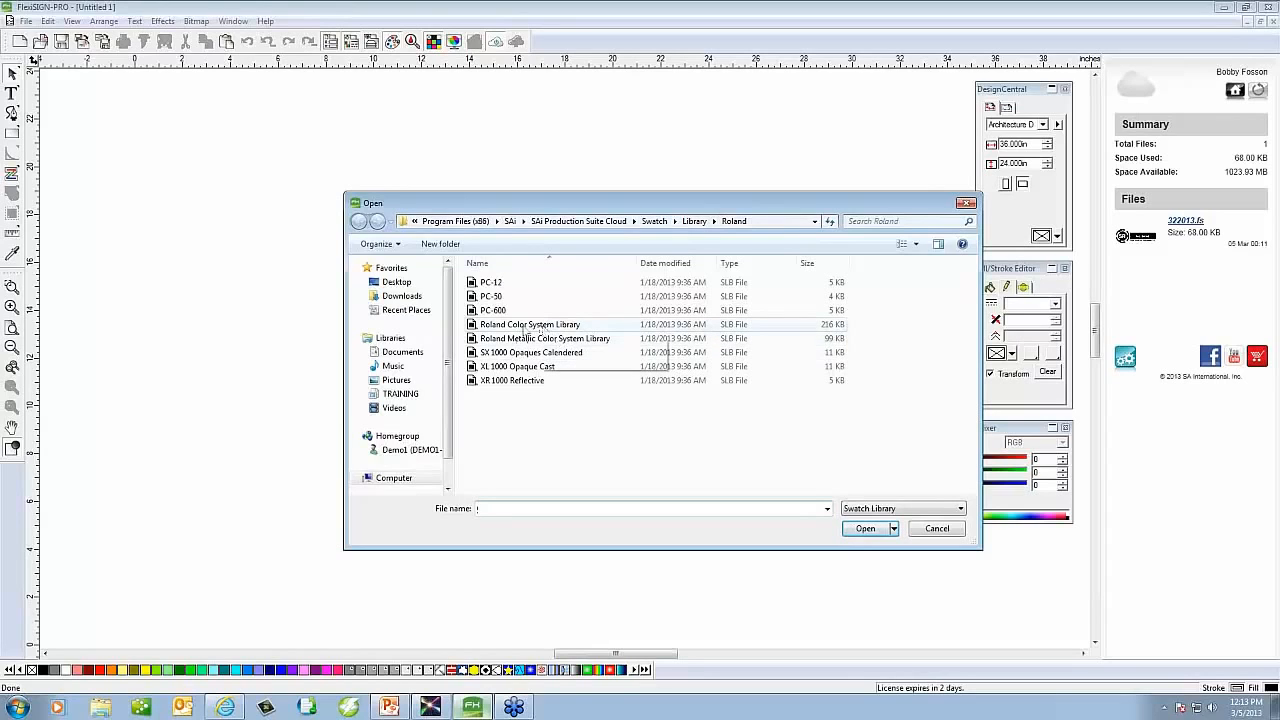
pyautogui.click(522, 331)
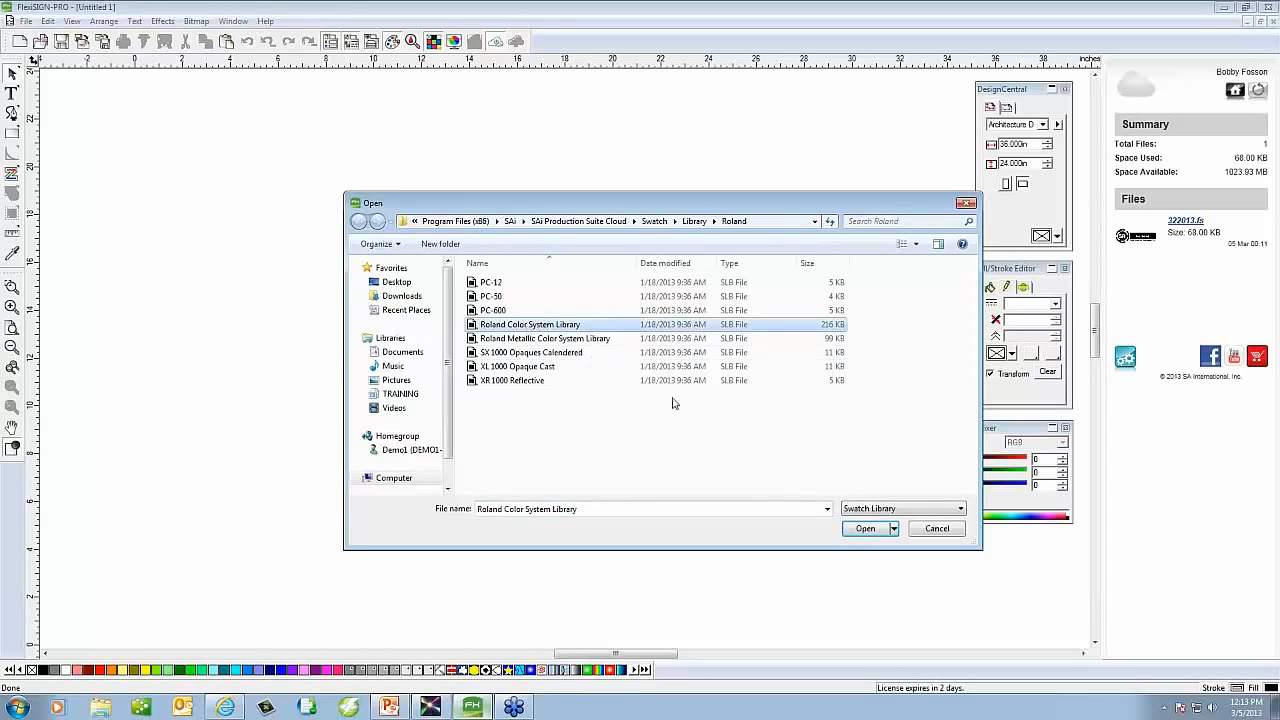
pyautogui.click(866, 529)
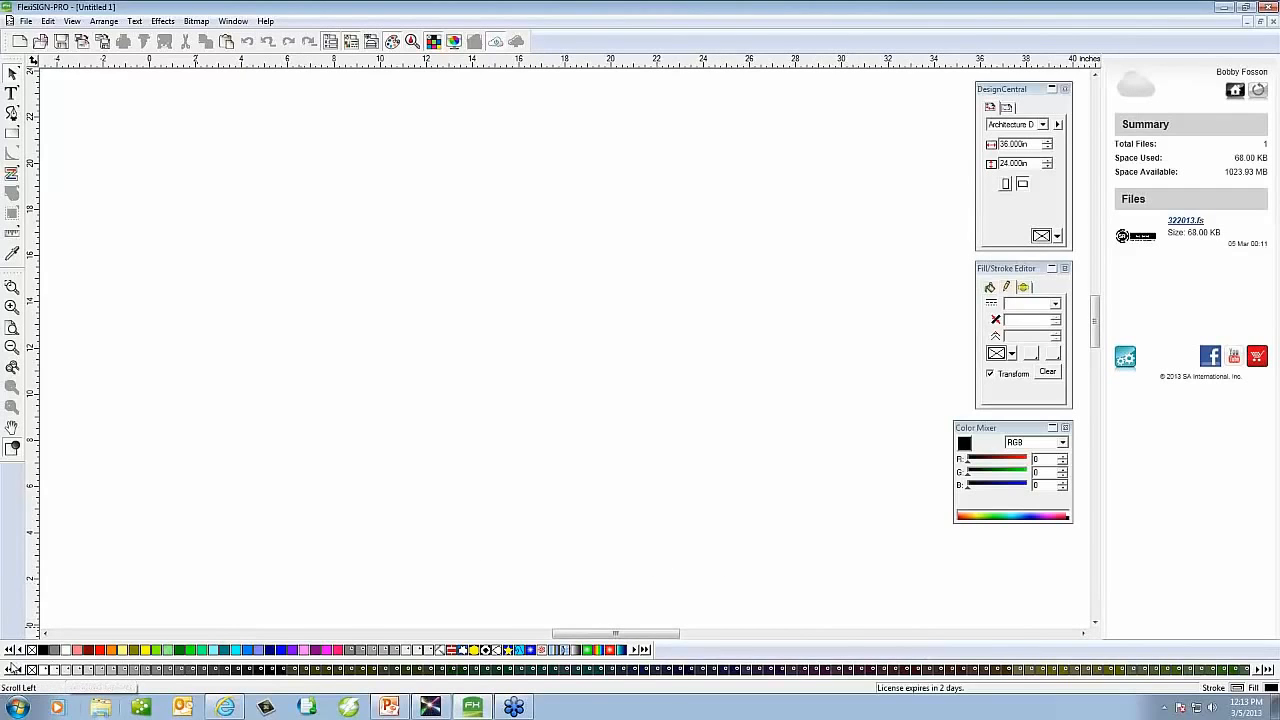
# Float the Roland Color System Library swatch table over the canvas, reshape it into a tall, narrow list and browse its colors
pyautogui.moveTo(8, 661); pyautogui.dragTo(63, 103)
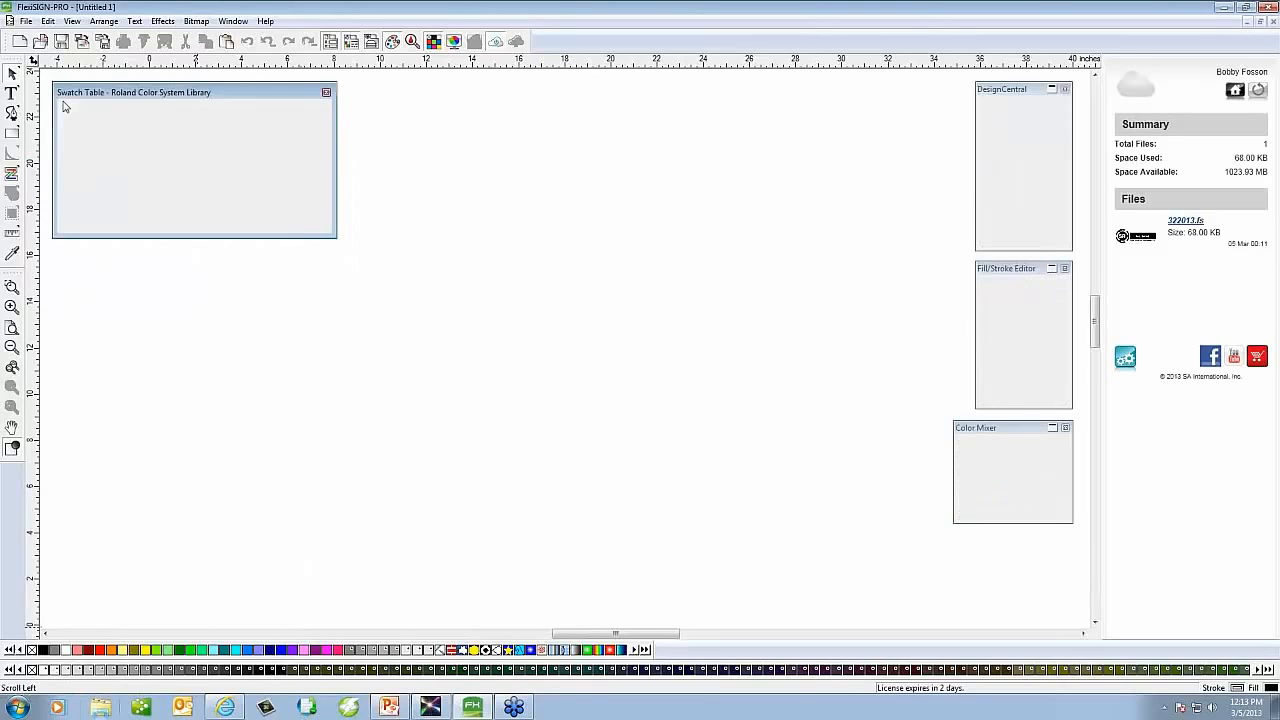
pyautogui.moveTo(244, 237); pyautogui.dragTo(250, 597)
pyautogui.moveTo(337, 226); pyautogui.dragTo(189, 227)
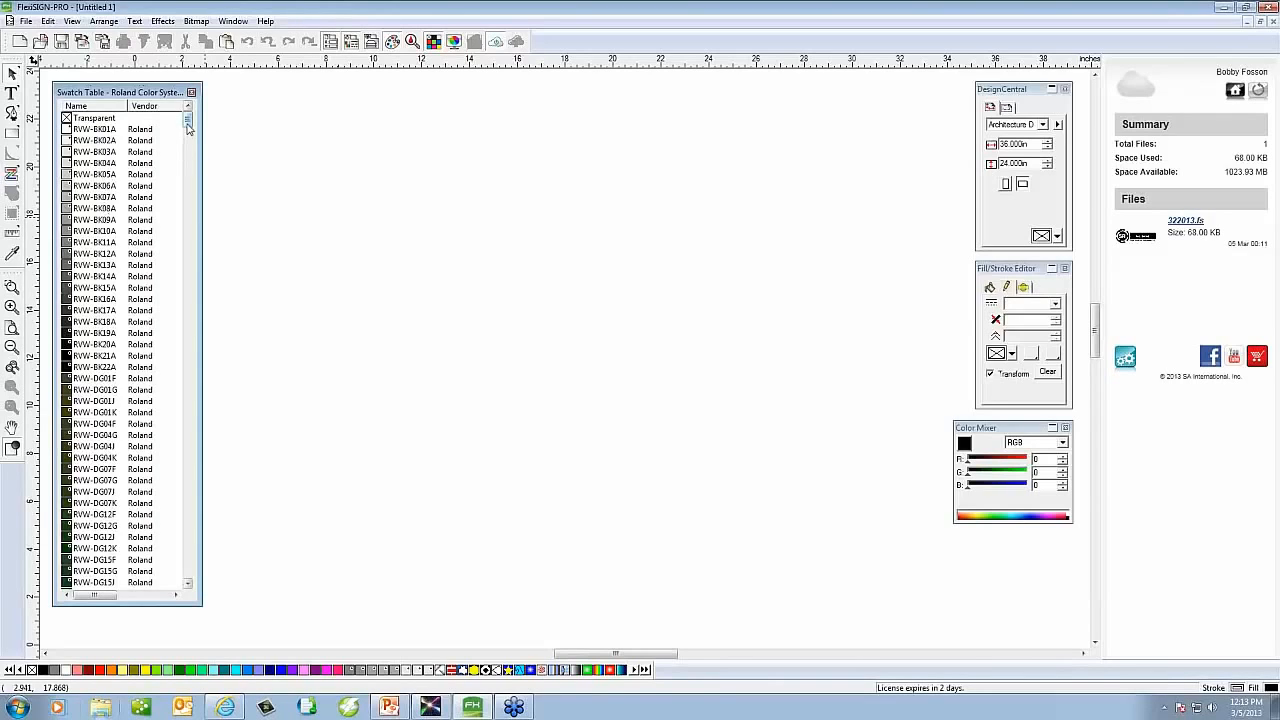
pyautogui.moveTo(187, 124); pyautogui.dragTo(204, 144)
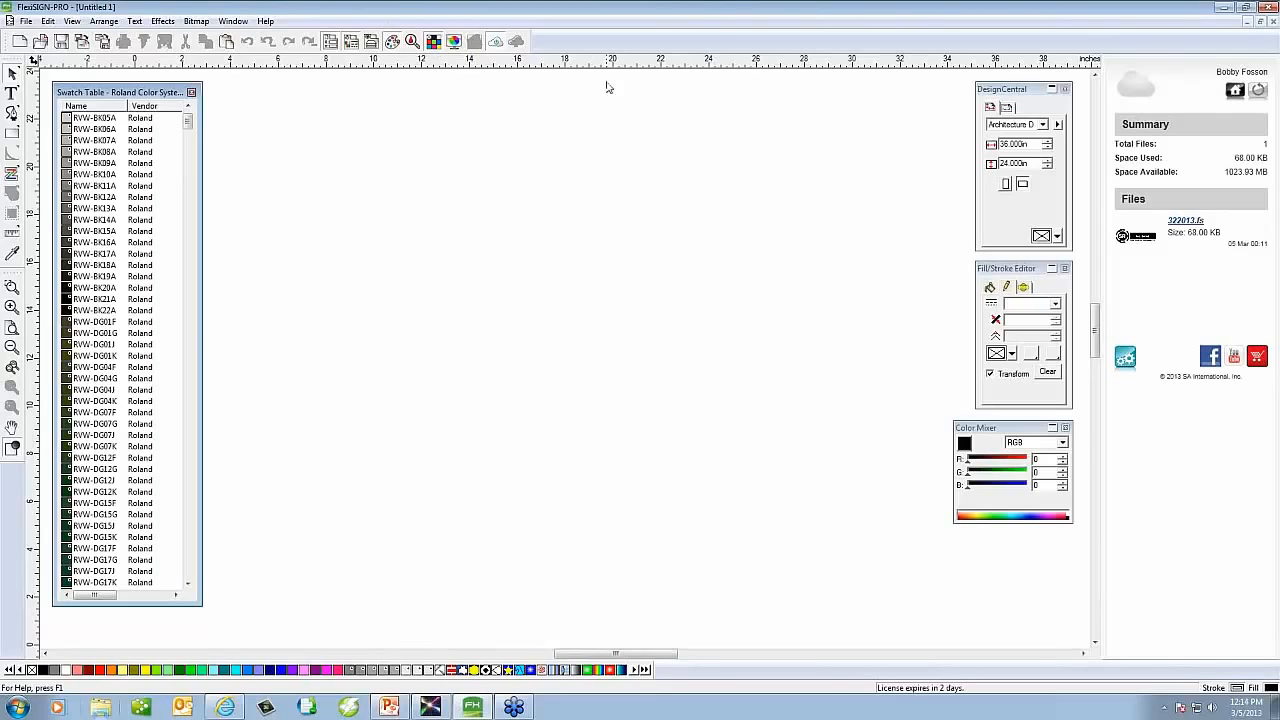
# Bring up the cloud page's home view, then hide the cloud page and show it again
pyautogui.click(1236, 92)
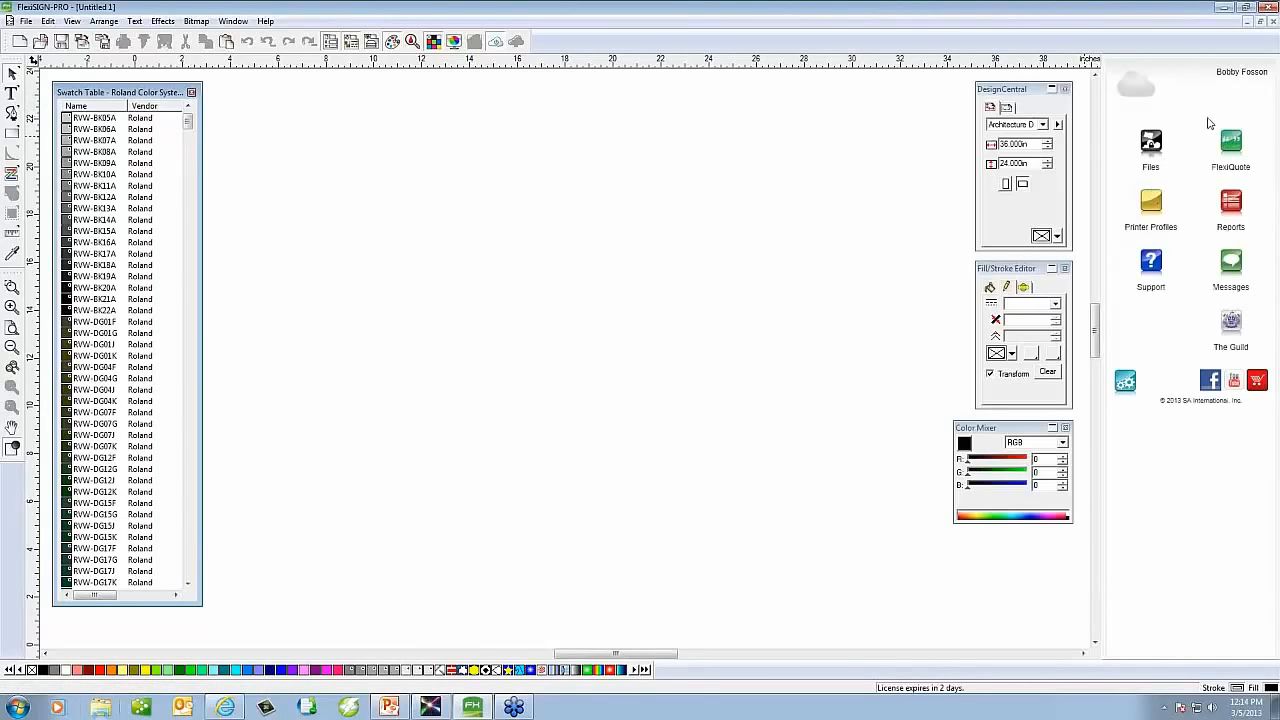
pyautogui.click(496, 45)
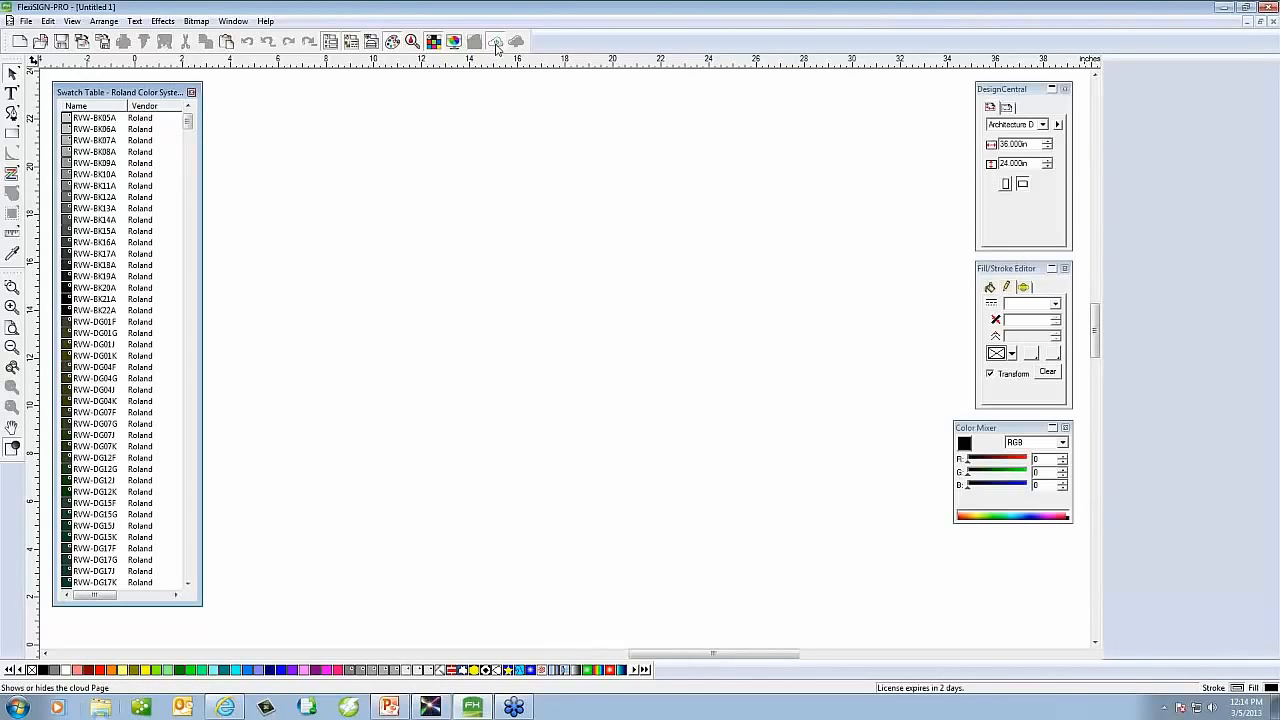
pyautogui.click(496, 45)
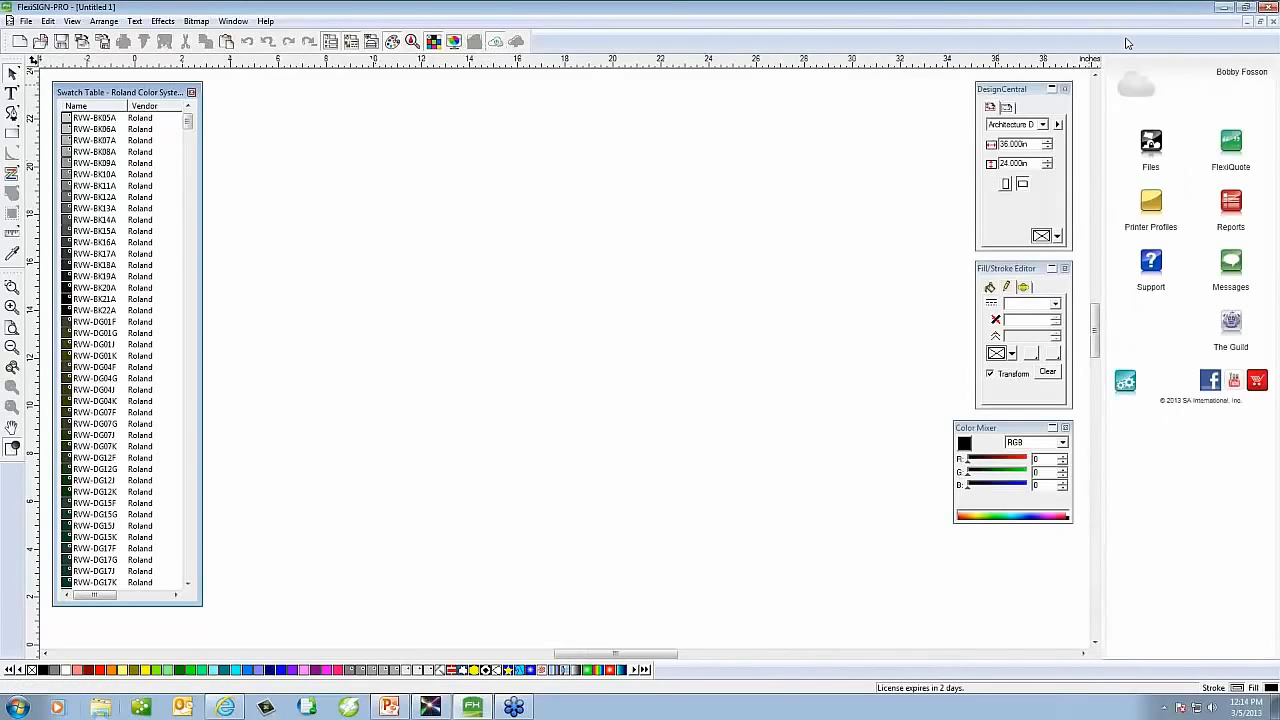
# Download and open 322013.fs from the cloud files, with the whole SAi Flexi logo in view
pyautogui.click(1155, 147)
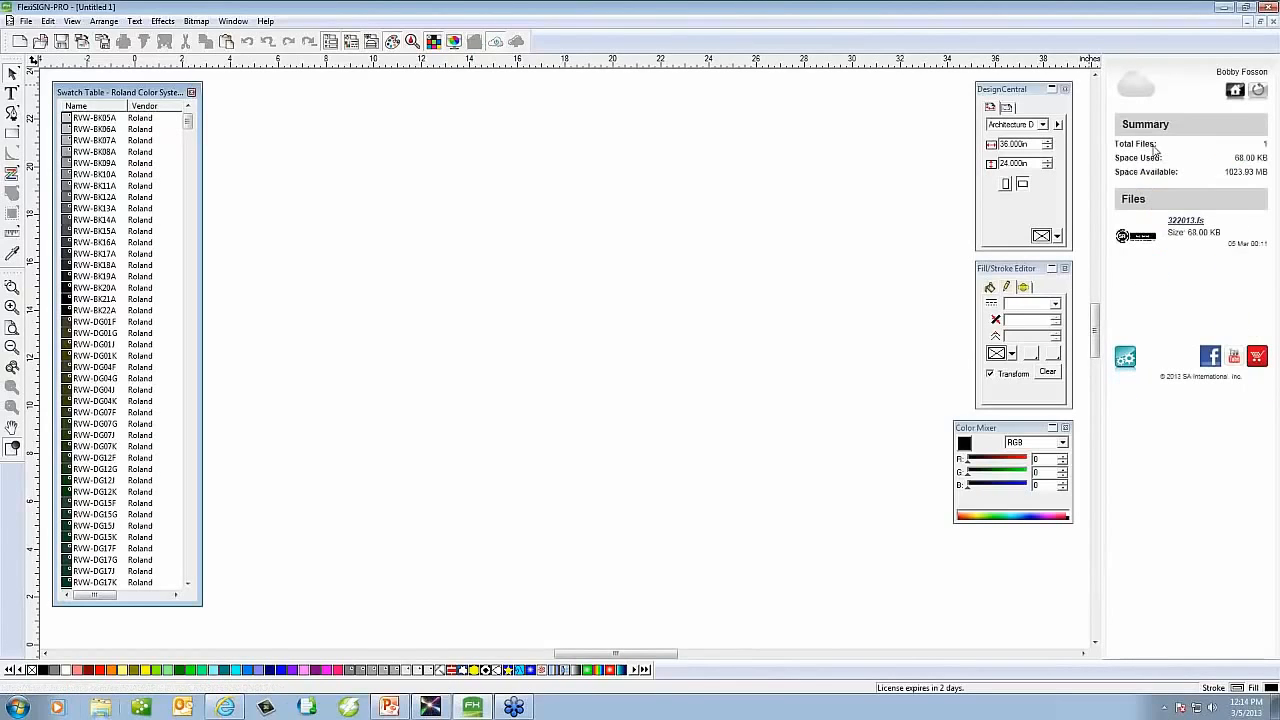
pyautogui.click(1186, 222)
pyautogui.click(1212, 298)
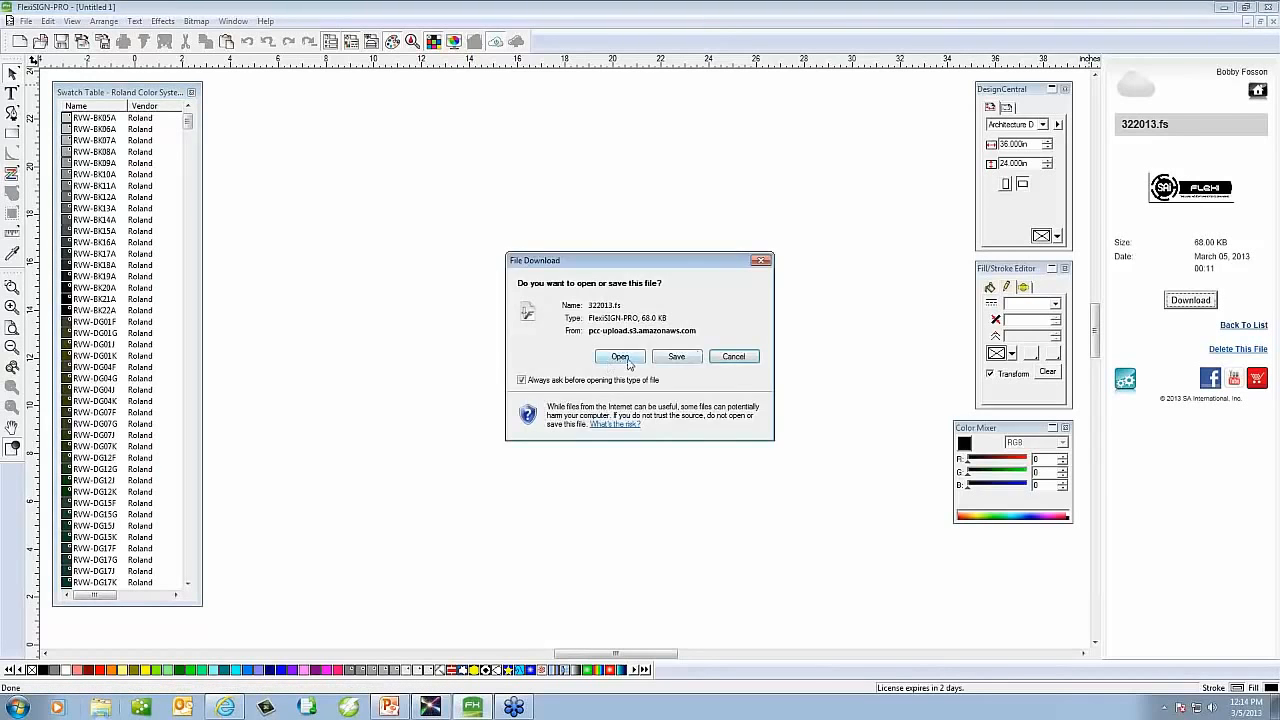
pyautogui.click(628, 362)
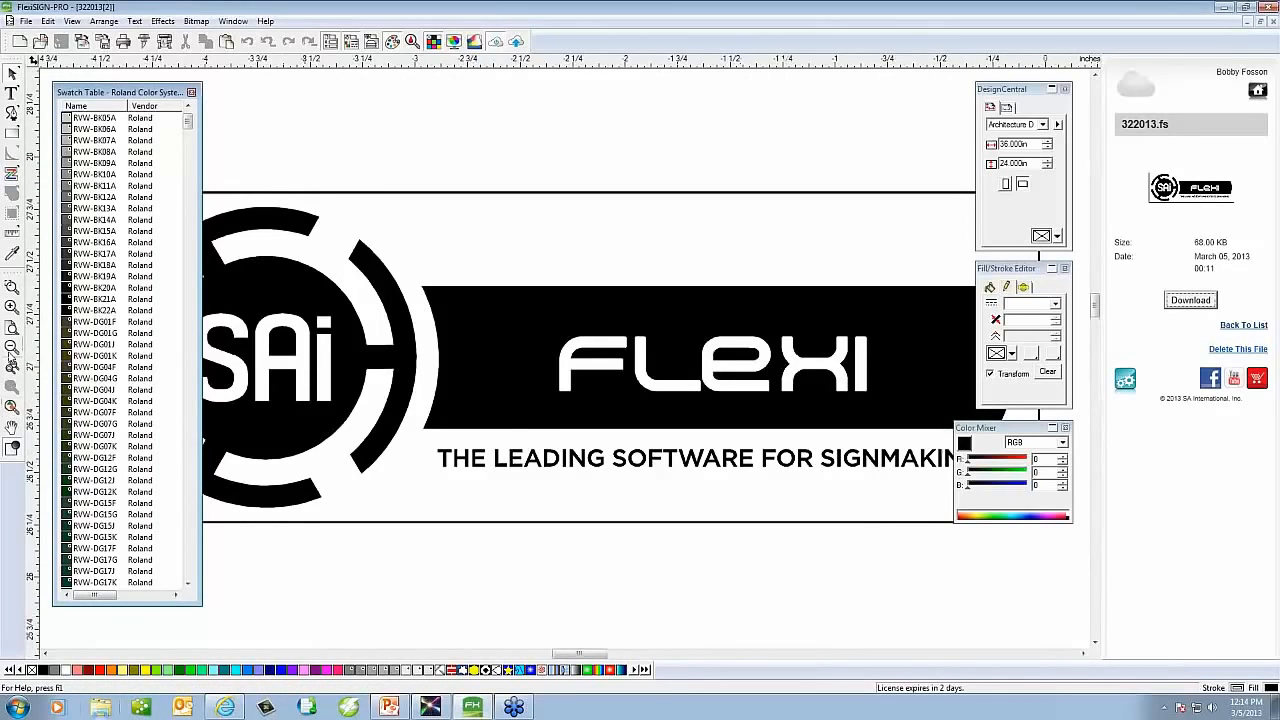
pyautogui.click(11, 356)
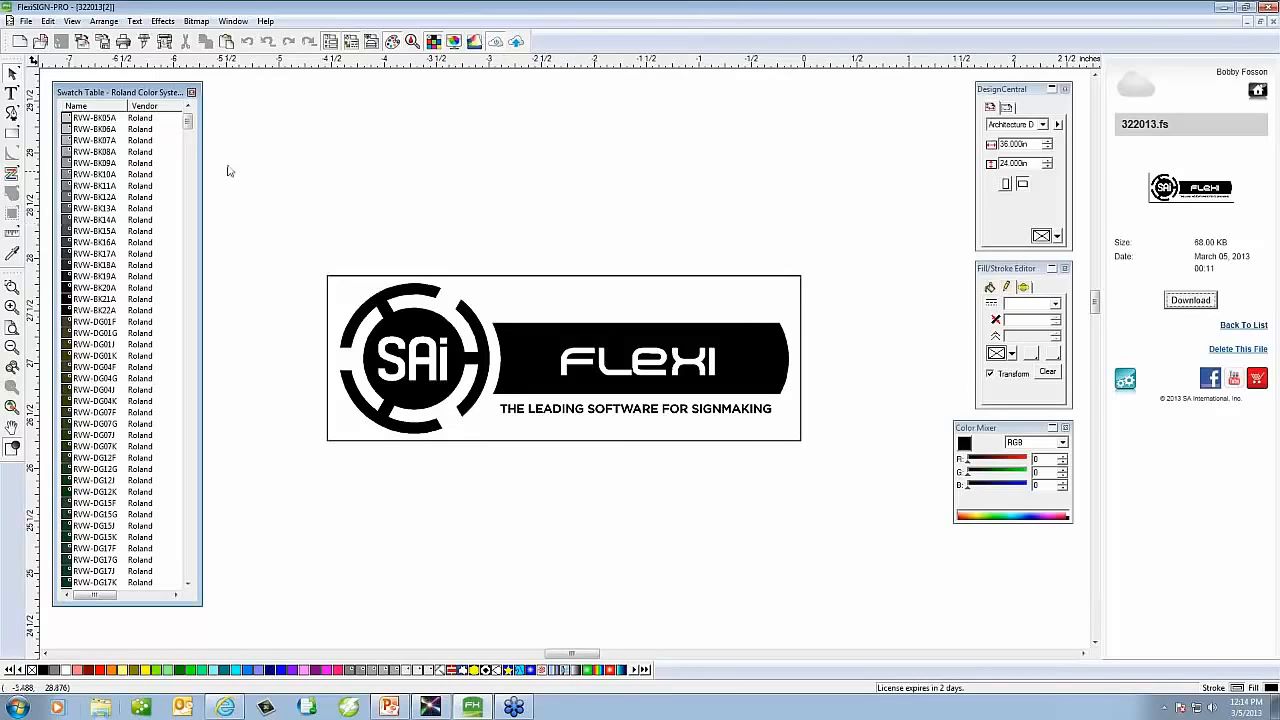
# Fill the round SAi emblem with the red swatch RVW-PR42K from the Roland Color System Library
pyautogui.click(418, 318)
pyautogui.click(735, 412)
pyautogui.moveTo(302, 256); pyautogui.dragTo(829, 466)
pyautogui.click(576, 254)
pyautogui.click(403, 306)
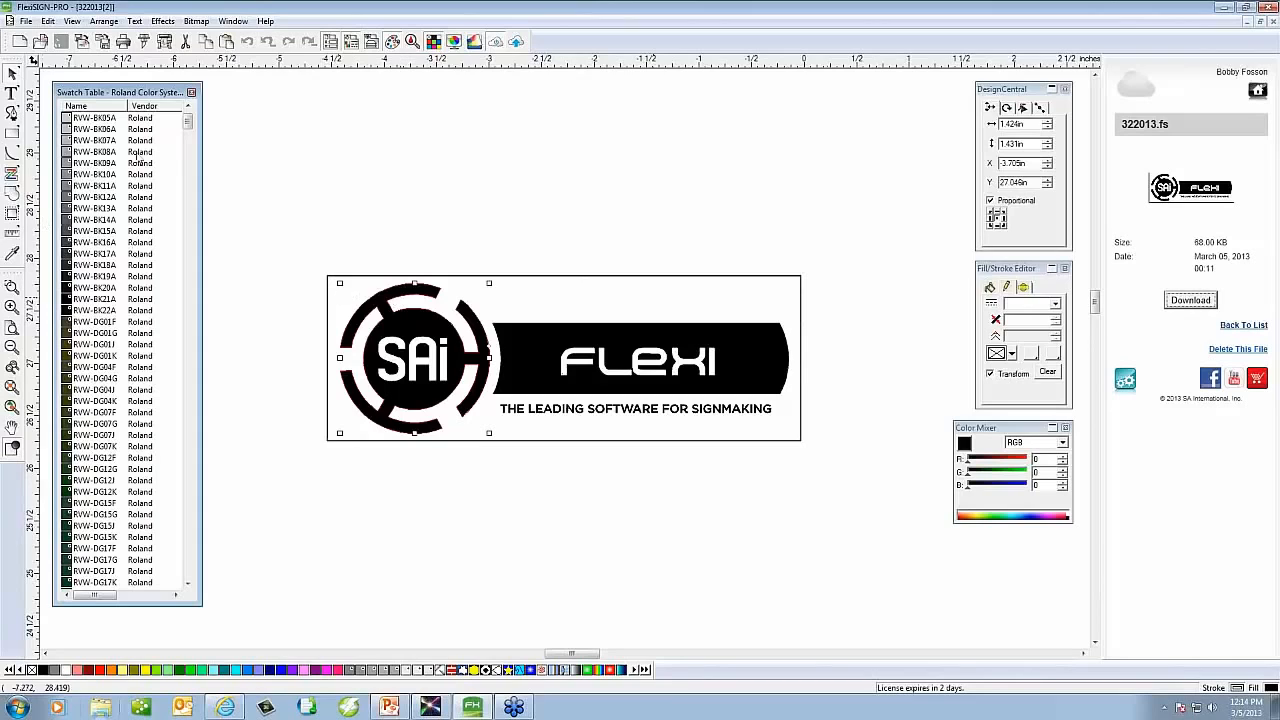
pyautogui.moveTo(188, 125); pyautogui.dragTo(175, 424)
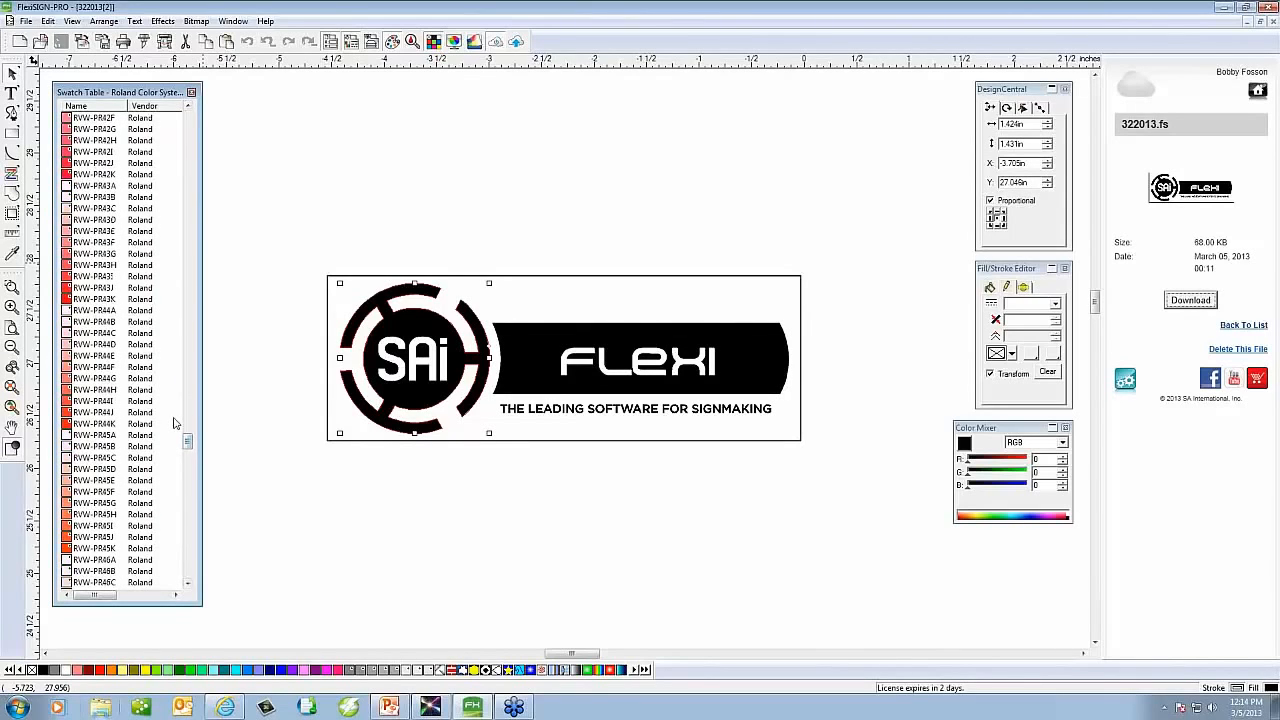
pyautogui.scroll(-1, 190, 445)
pyautogui.scroll(7, 190, 445)
pyautogui.click(104, 393)
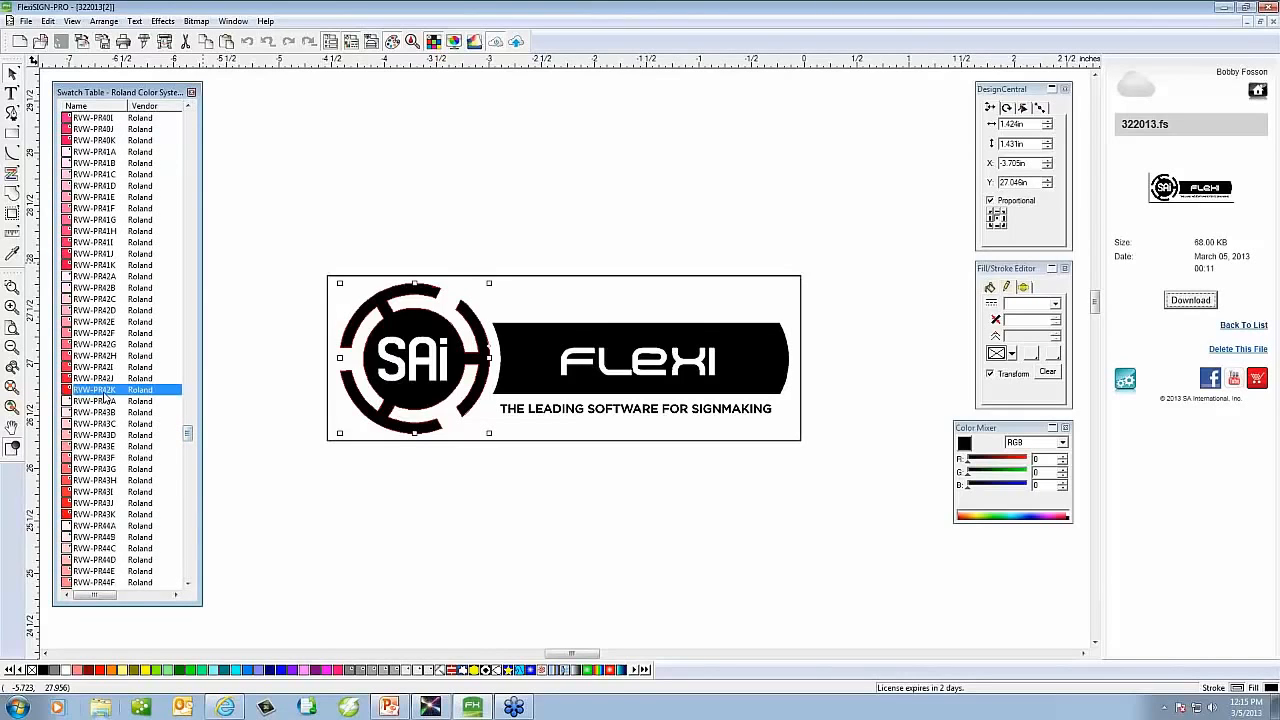
pyautogui.click(461, 228)
# Fill the banner behind the FLEXI lettering with the green Roland swatch RVW-DP07J
pyautogui.click(528, 348)
pyautogui.moveTo(189, 434); pyautogui.dragTo(193, 188)
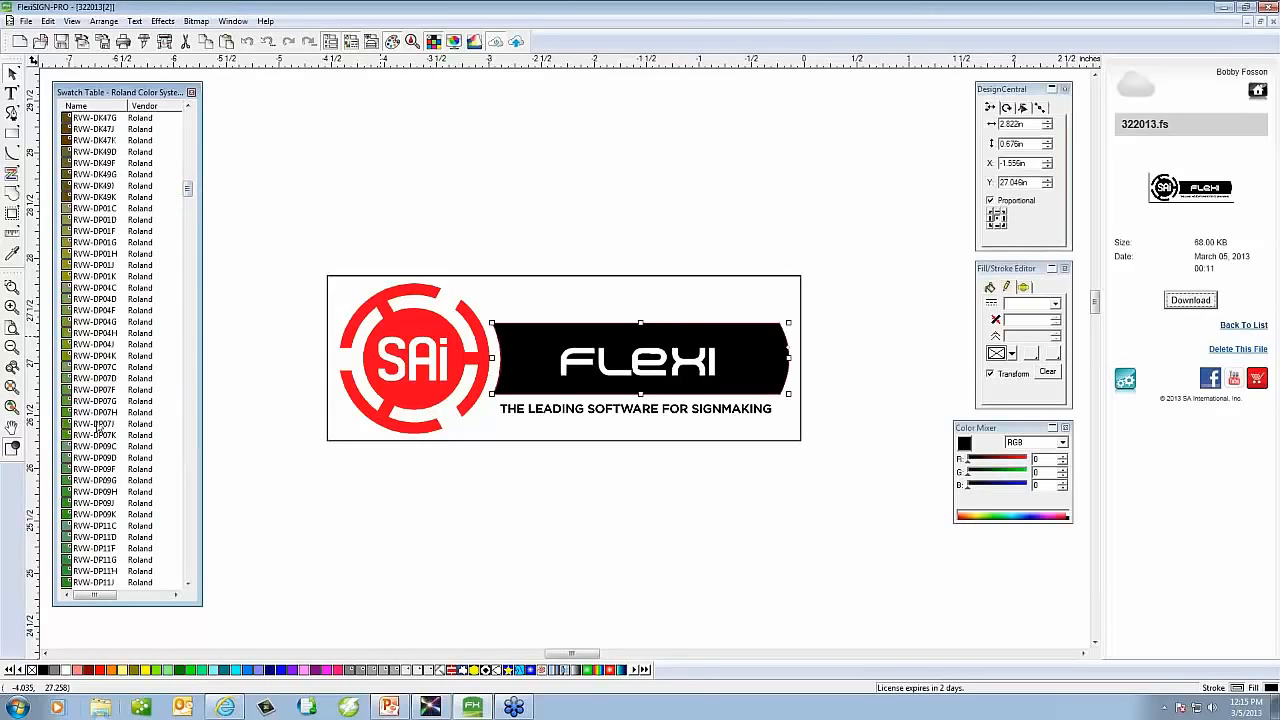
pyautogui.click(97, 427)
pyautogui.click(532, 238)
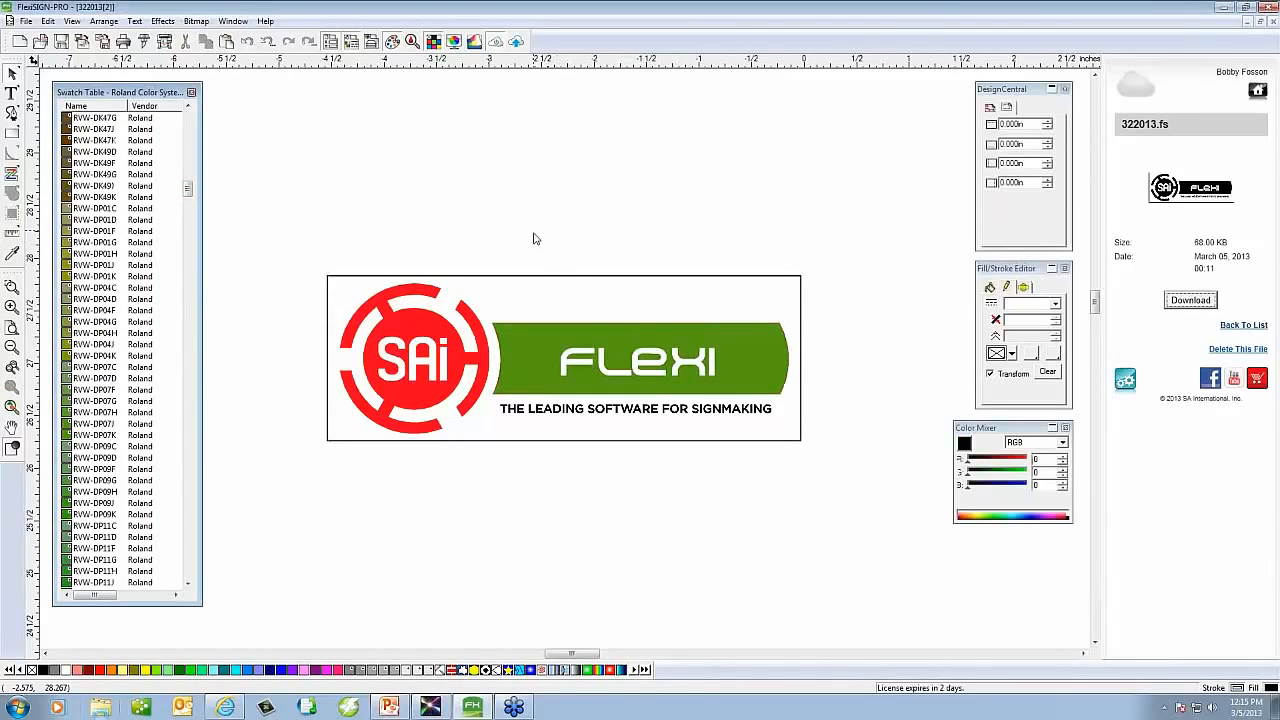
pyautogui.moveTo(497, 412); pyautogui.dragTo(788, 422)
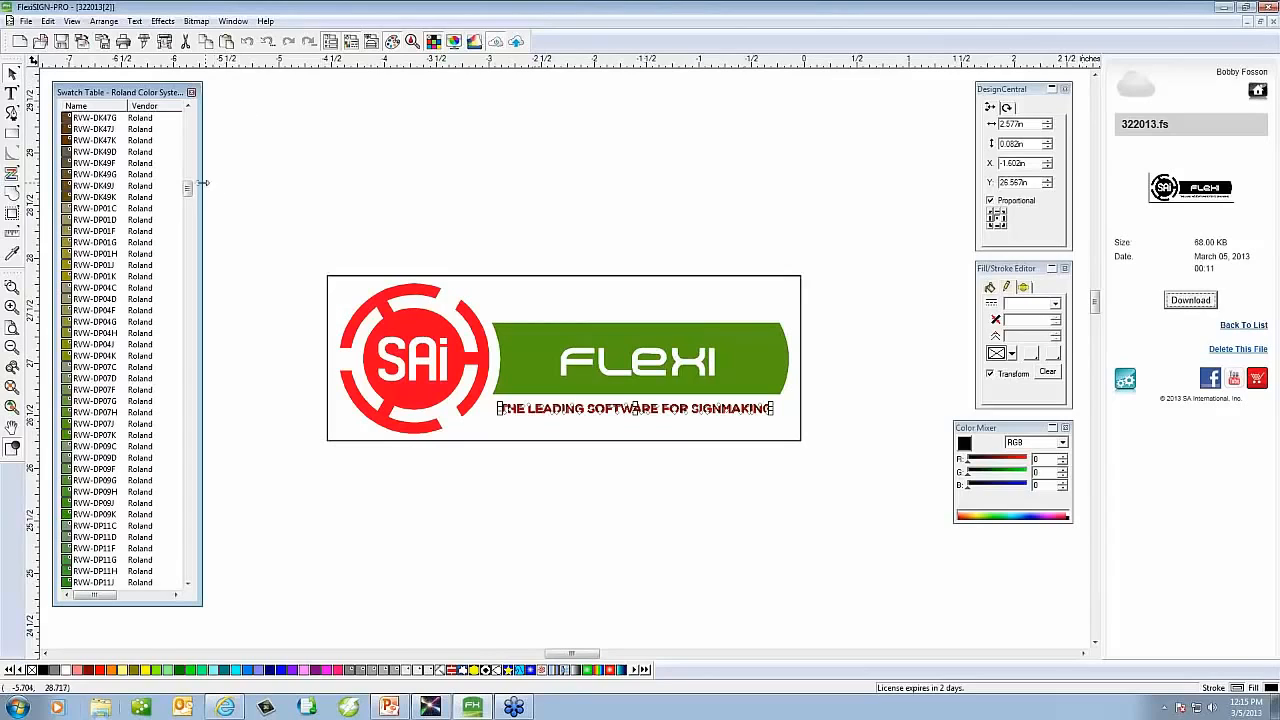
pyautogui.moveTo(188, 191); pyautogui.dragTo(188, 117)
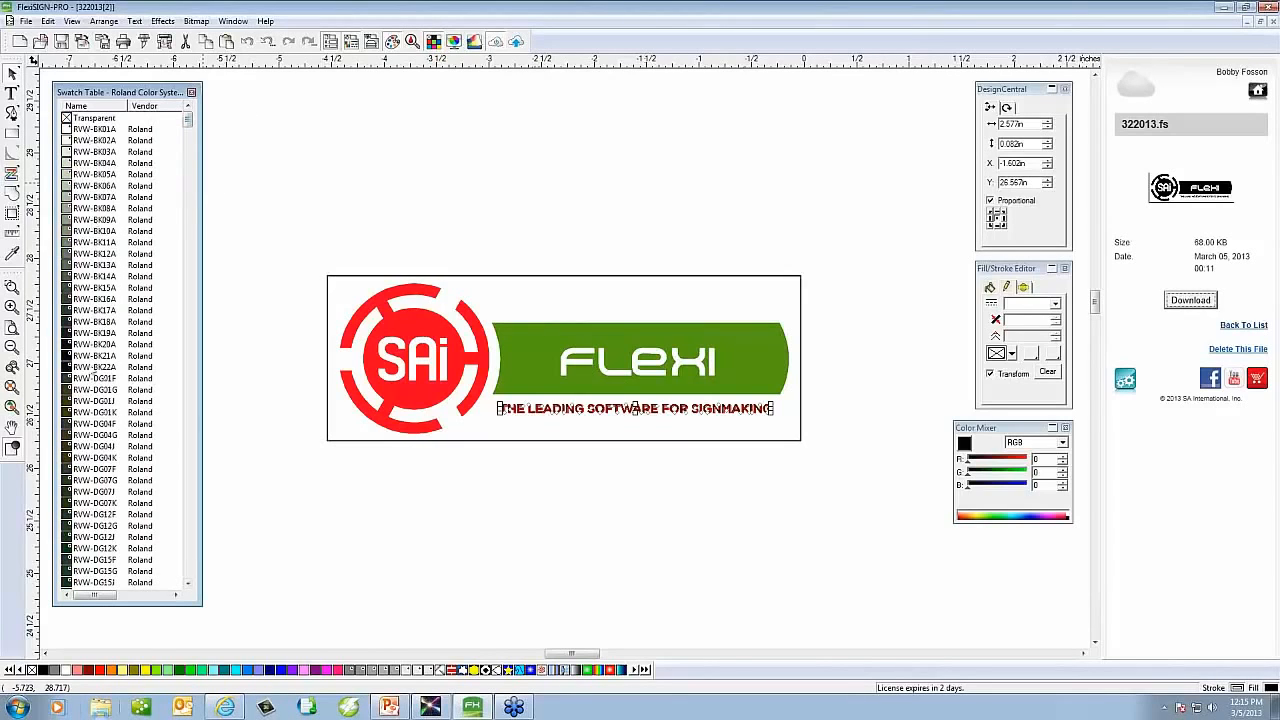
pyautogui.click(260, 323)
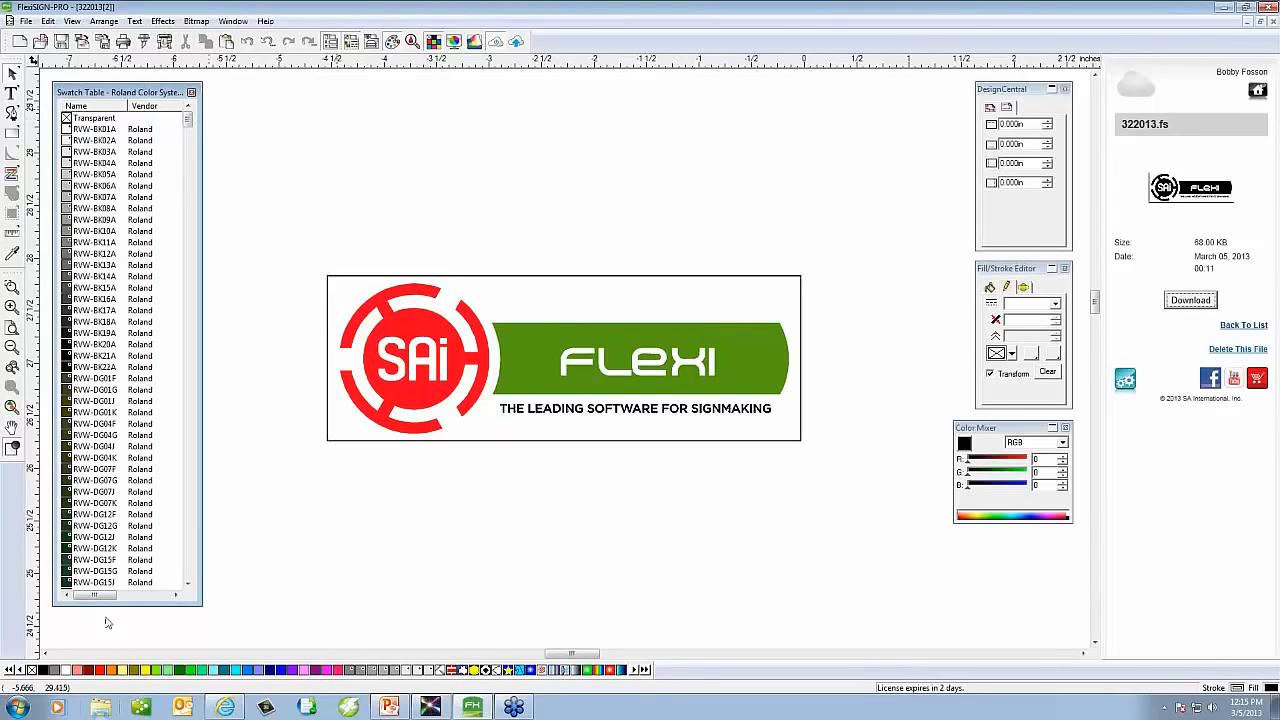
# Open the Roland Metallic Color System Library as an additional swatch table
pyautogui.rightClick(13, 670)
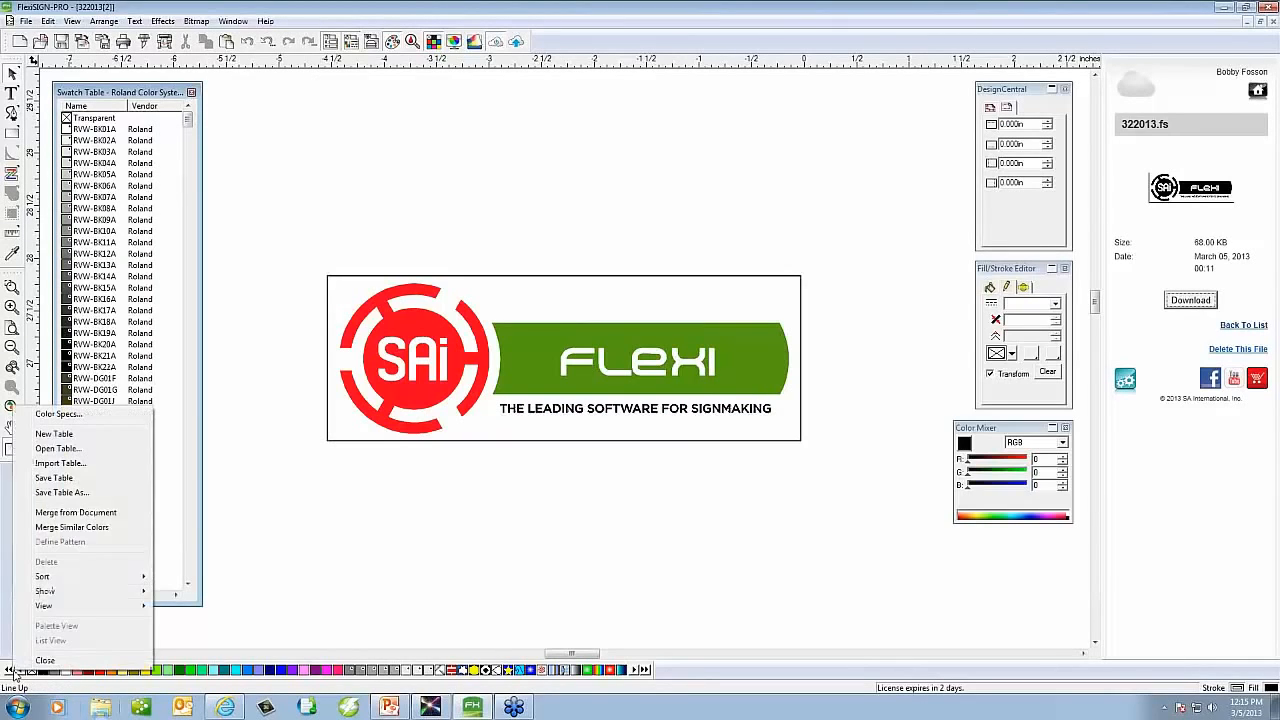
pyautogui.click(58, 448)
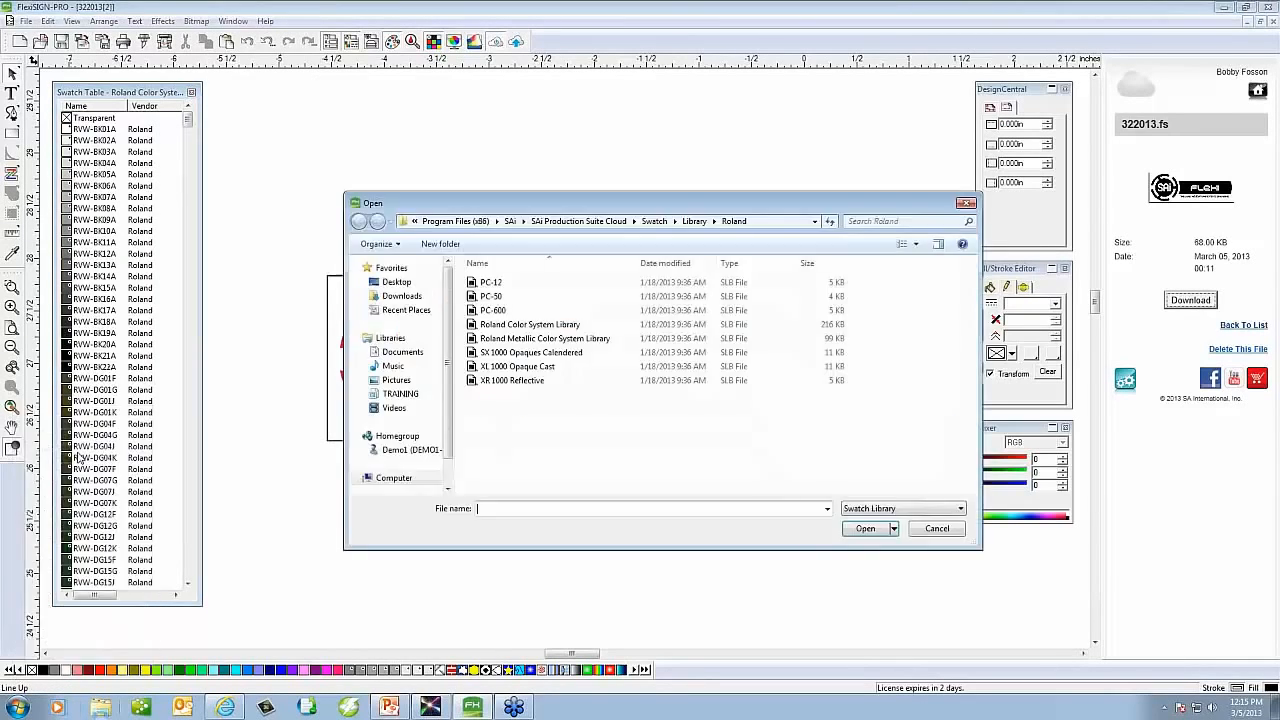
pyautogui.click(536, 340)
pyautogui.click(866, 528)
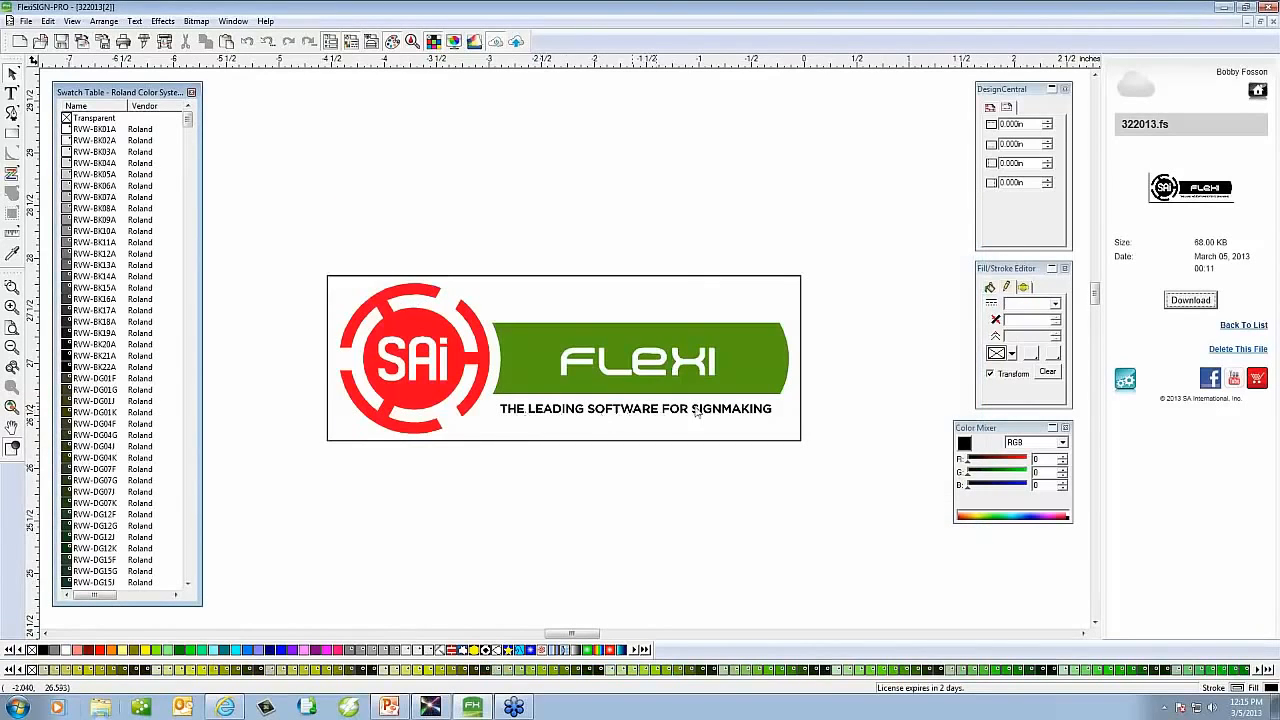
# Fill the tagline "THE LEADING SOFTWARE FOR SIGNMAKING" with the metallic swatch RVW-MT-Silver
pyautogui.moveTo(776, 422); pyautogui.dragTo(492, 396)
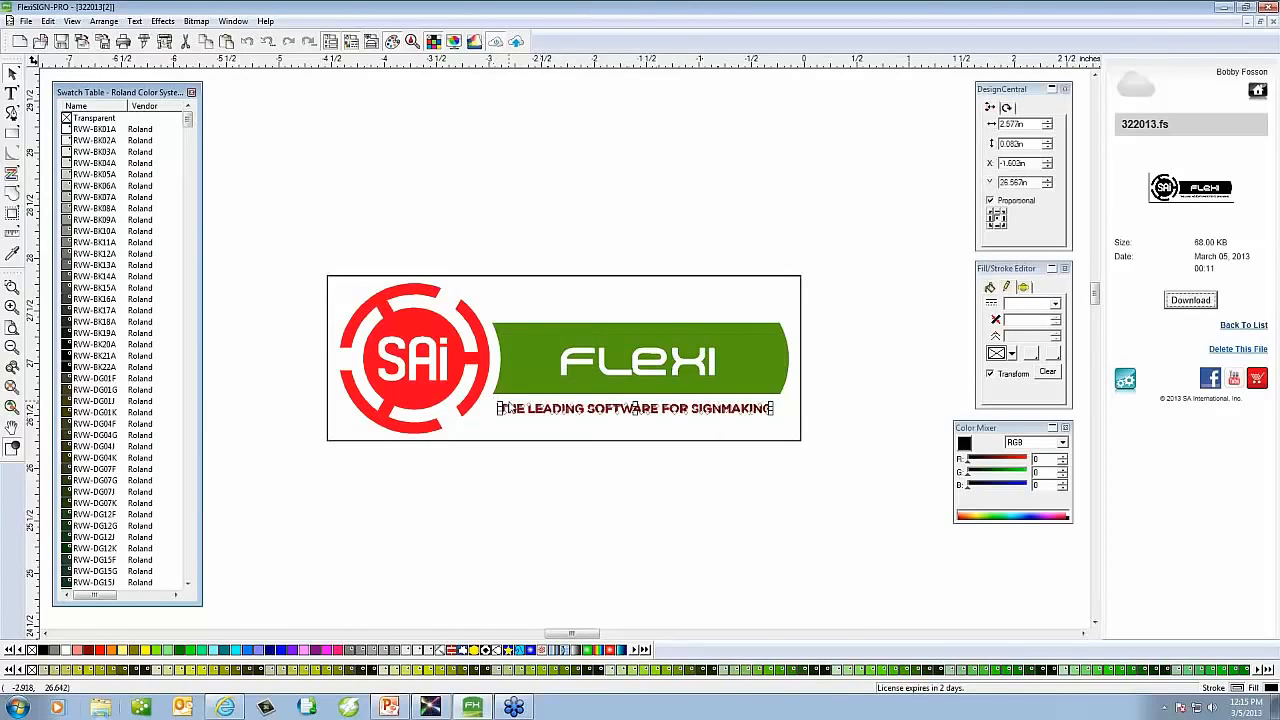
pyautogui.click(1267, 670)
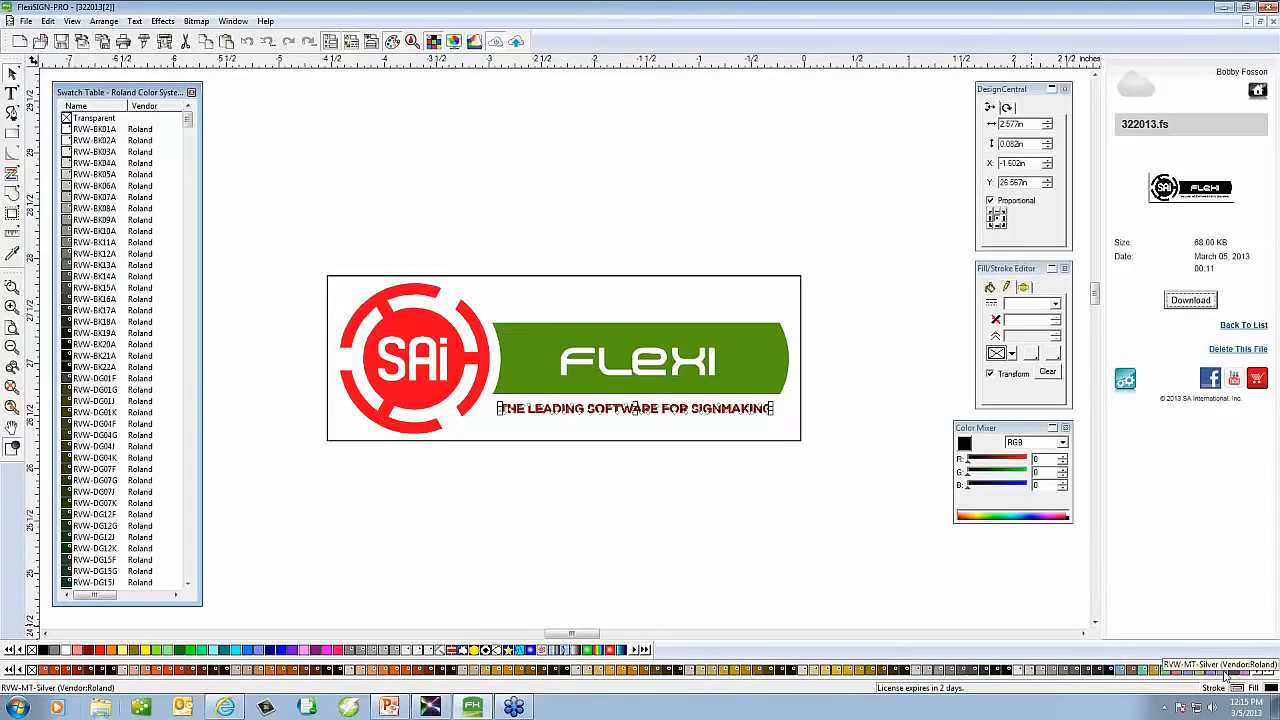
pyautogui.click(1225, 670)
pyautogui.click(685, 513)
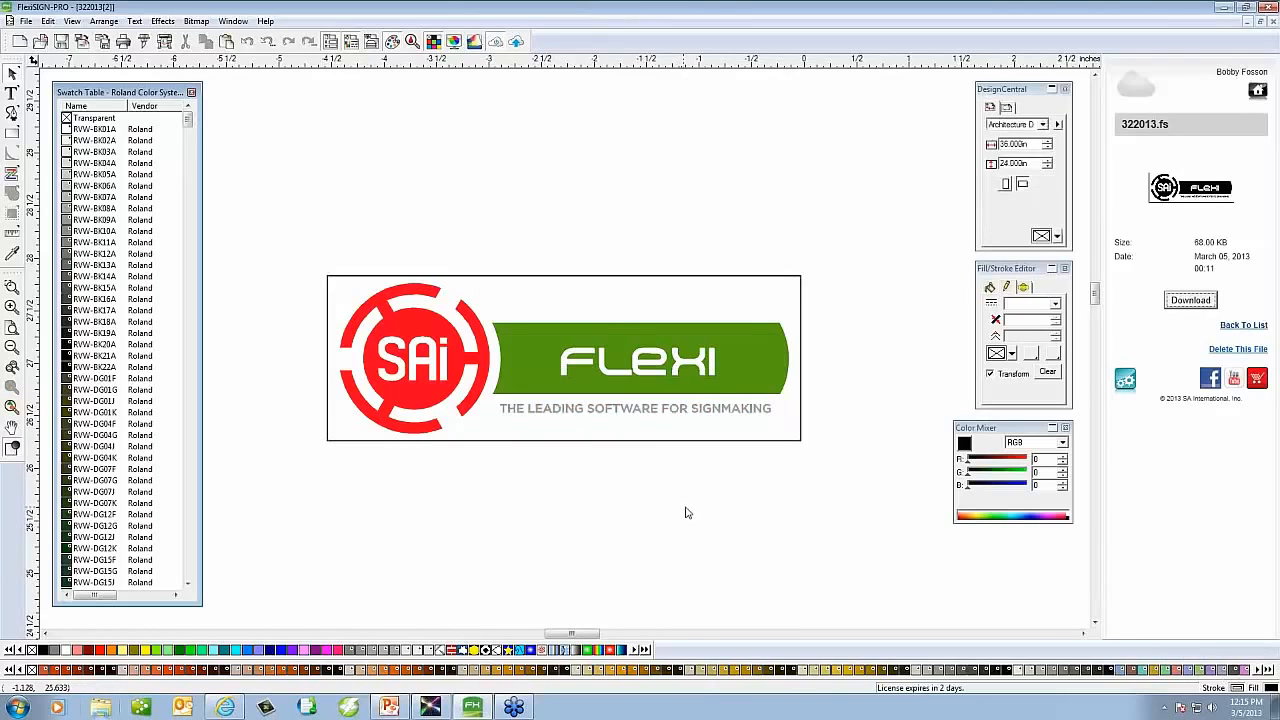
# Set the stroke color of the rectangle framing the logo to Transparent and call up the Contour Cut effect for it
pyautogui.click(578, 282)
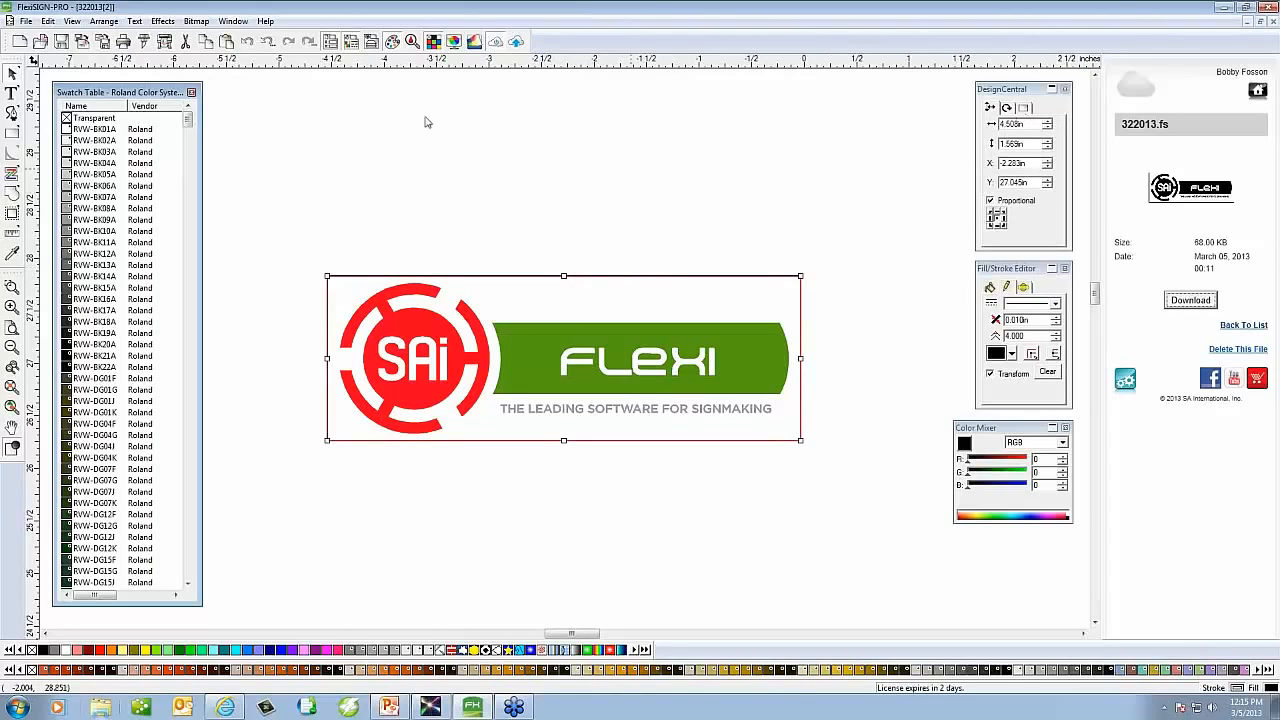
pyautogui.click(1012, 354)
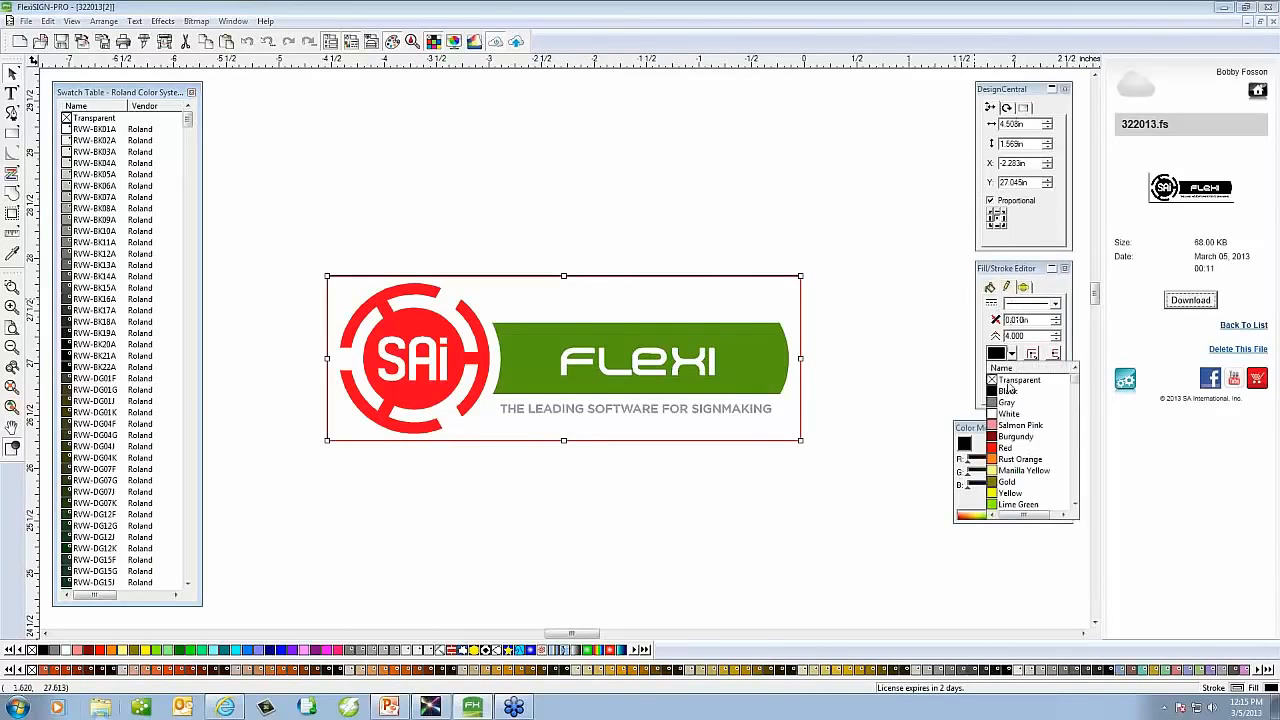
pyautogui.click(1012, 381)
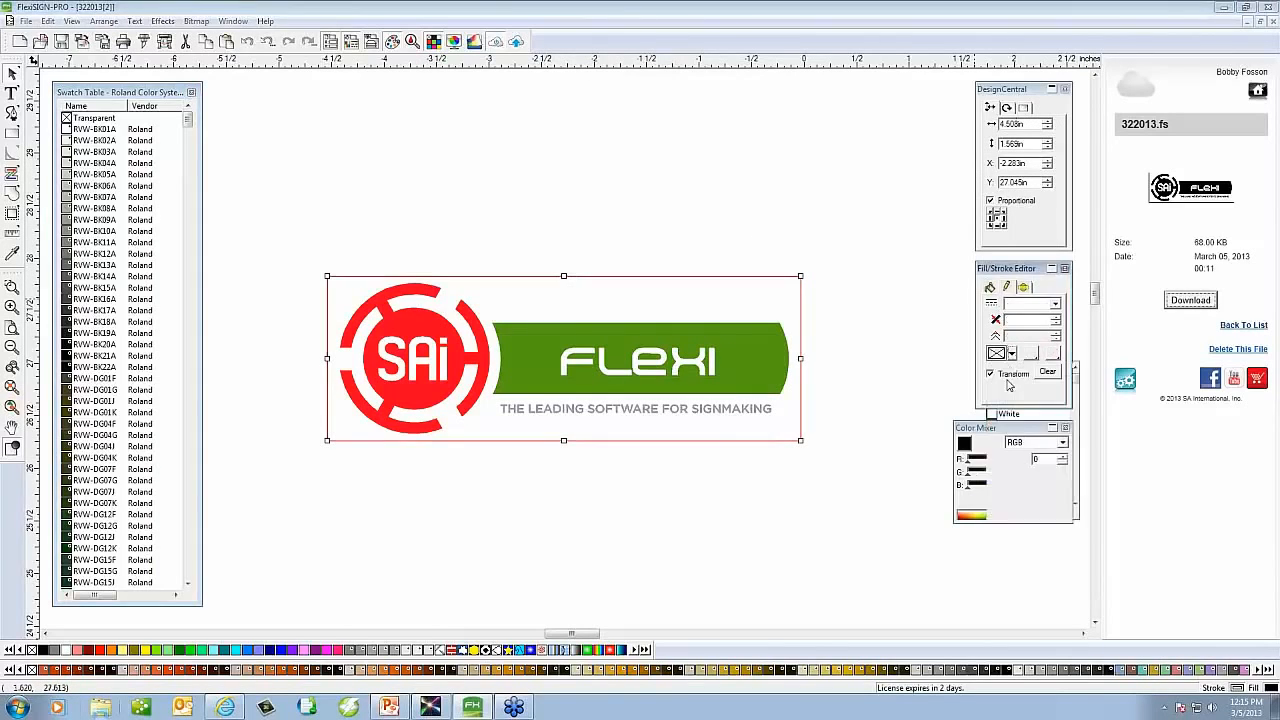
pyautogui.click(163, 21)
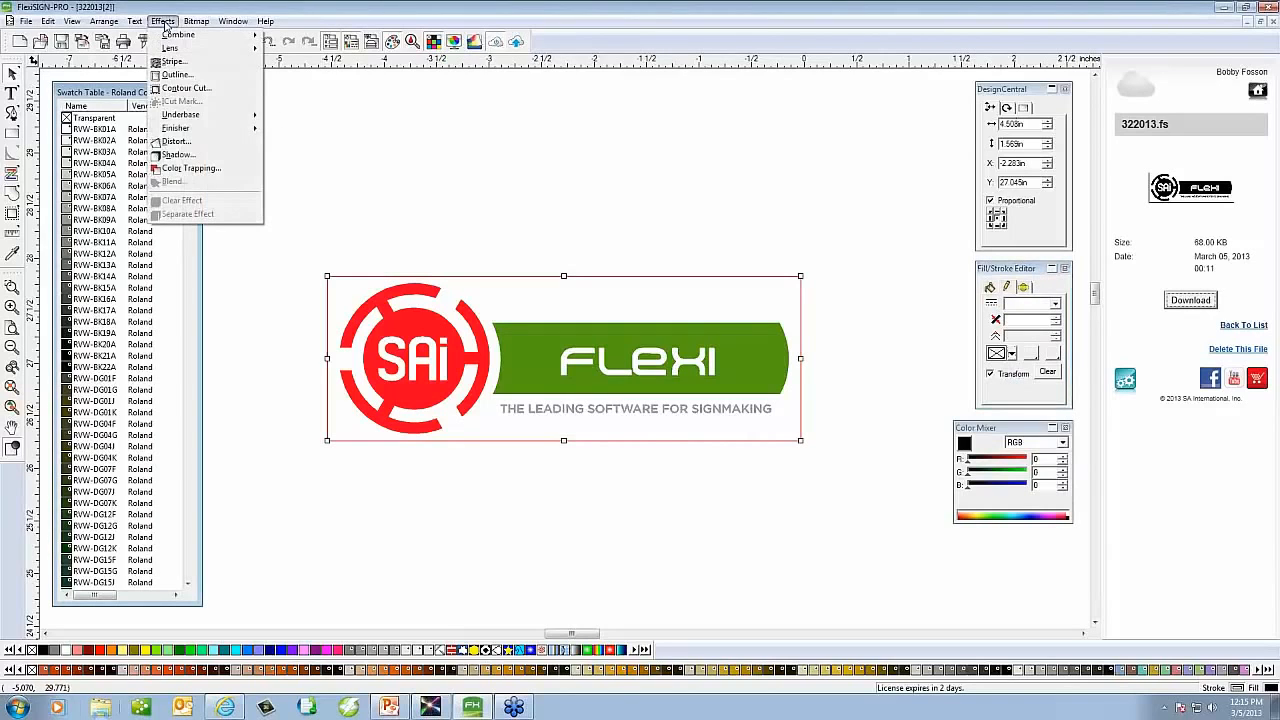
pyautogui.click(199, 90)
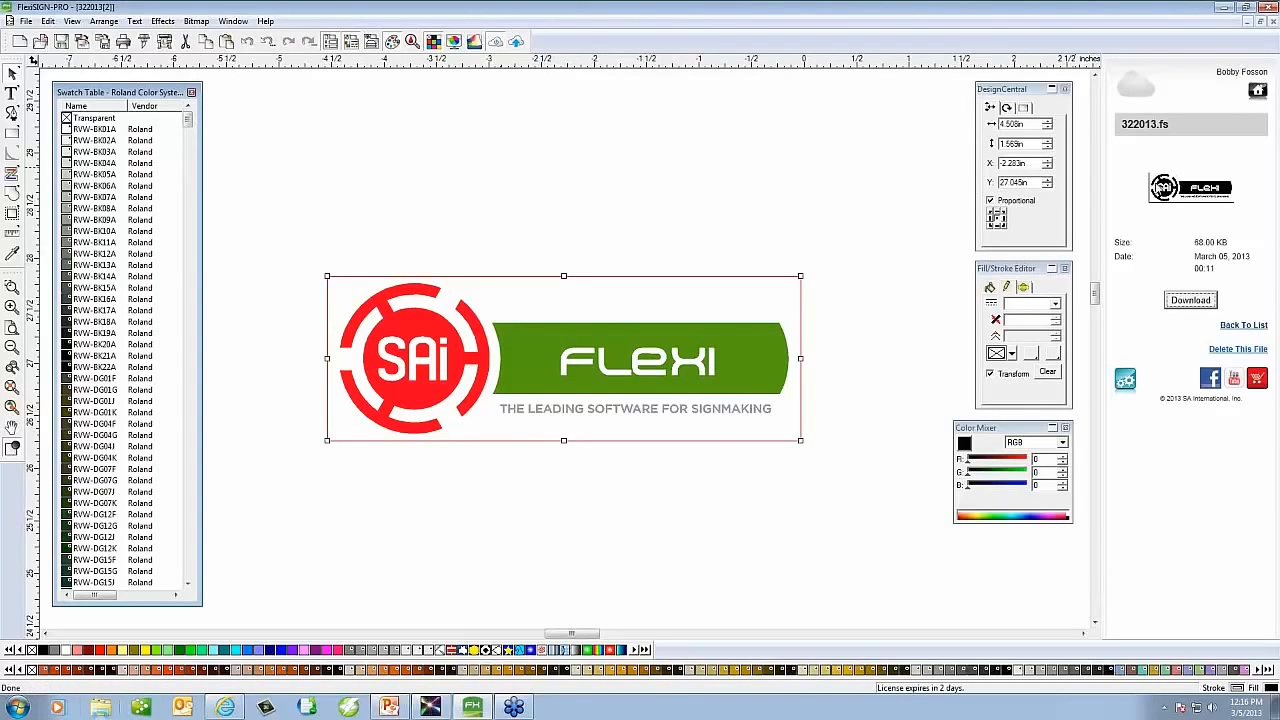
pyautogui.click(543, 214)
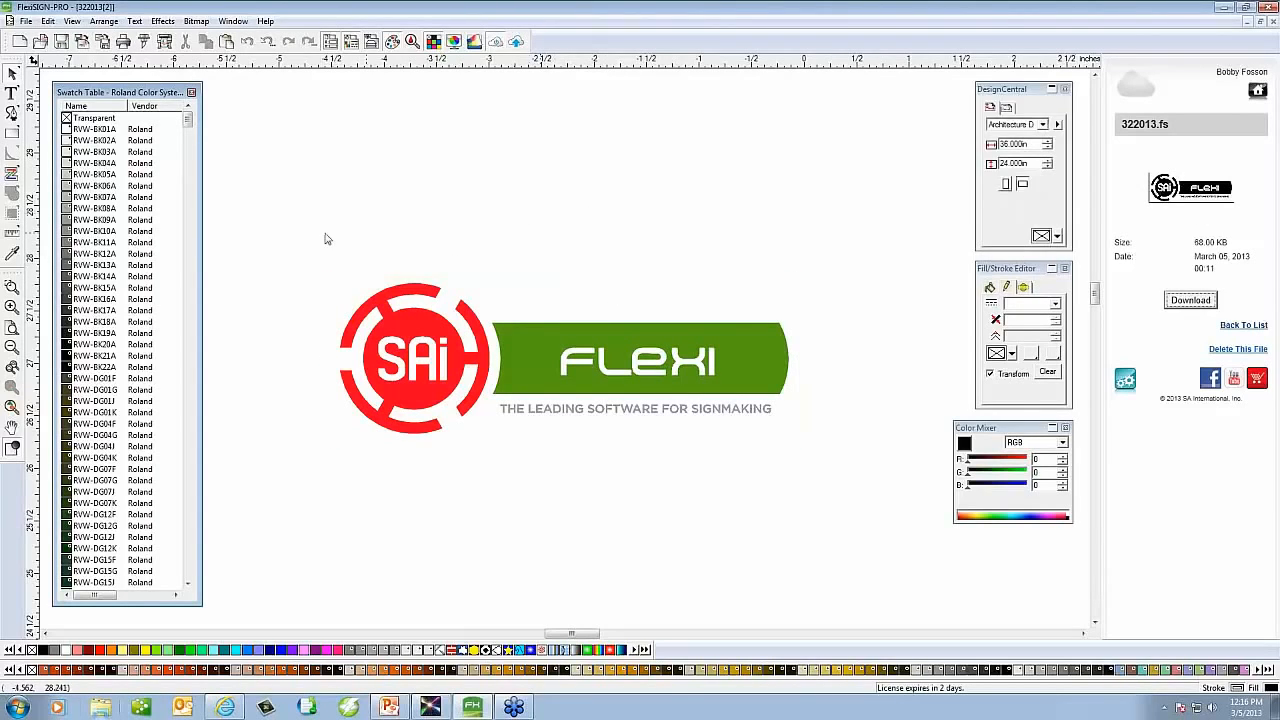
# Upload the recolored logo design to the cloud and open the details of 322013[2].fs in the cloud files
pyautogui.moveTo(288, 235); pyautogui.dragTo(871, 482)
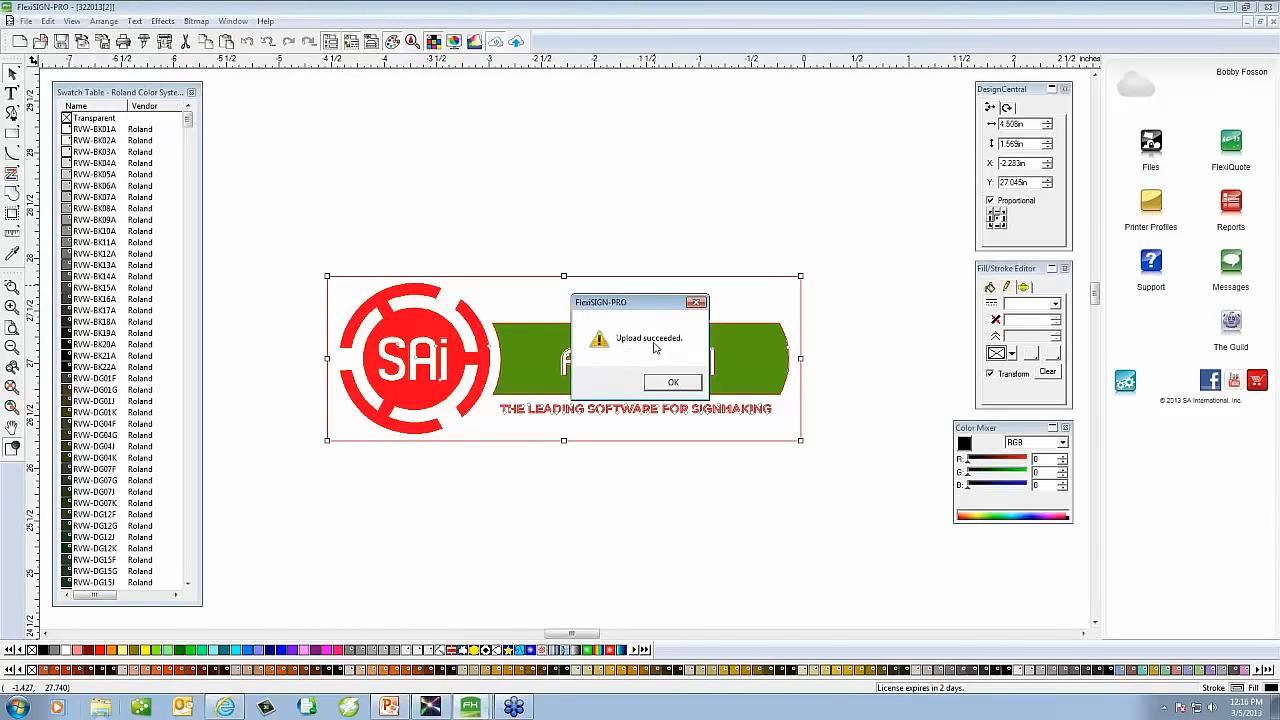
pyautogui.click(674, 385)
pyautogui.click(1151, 160)
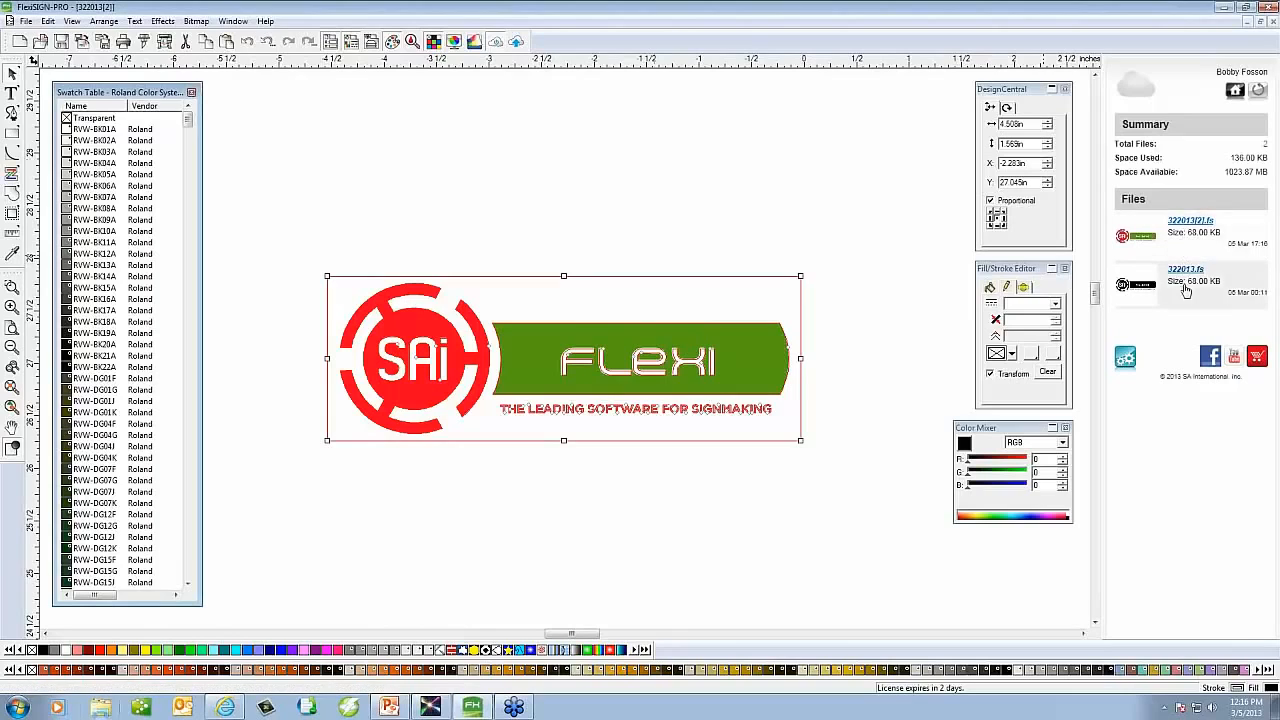
pyautogui.click(1182, 224)
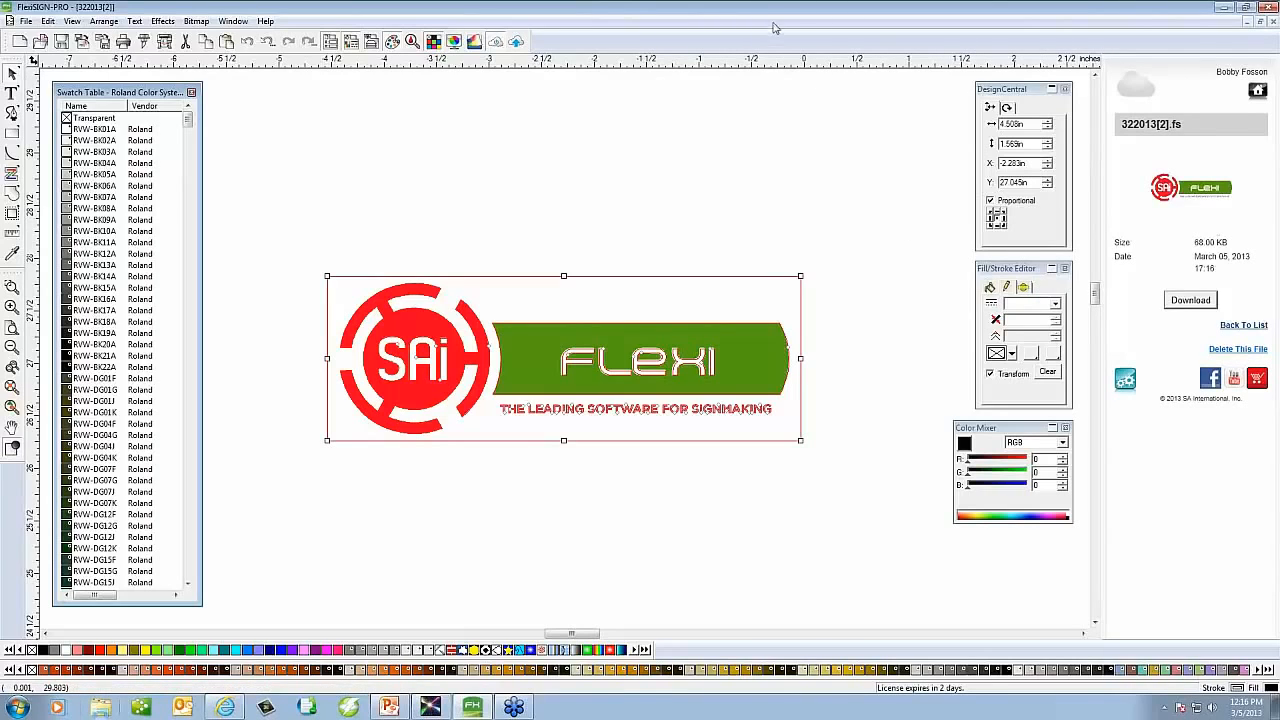
# Select the entire logo and set up sending it to VersaWorks with the file name test
pyautogui.click(759, 133)
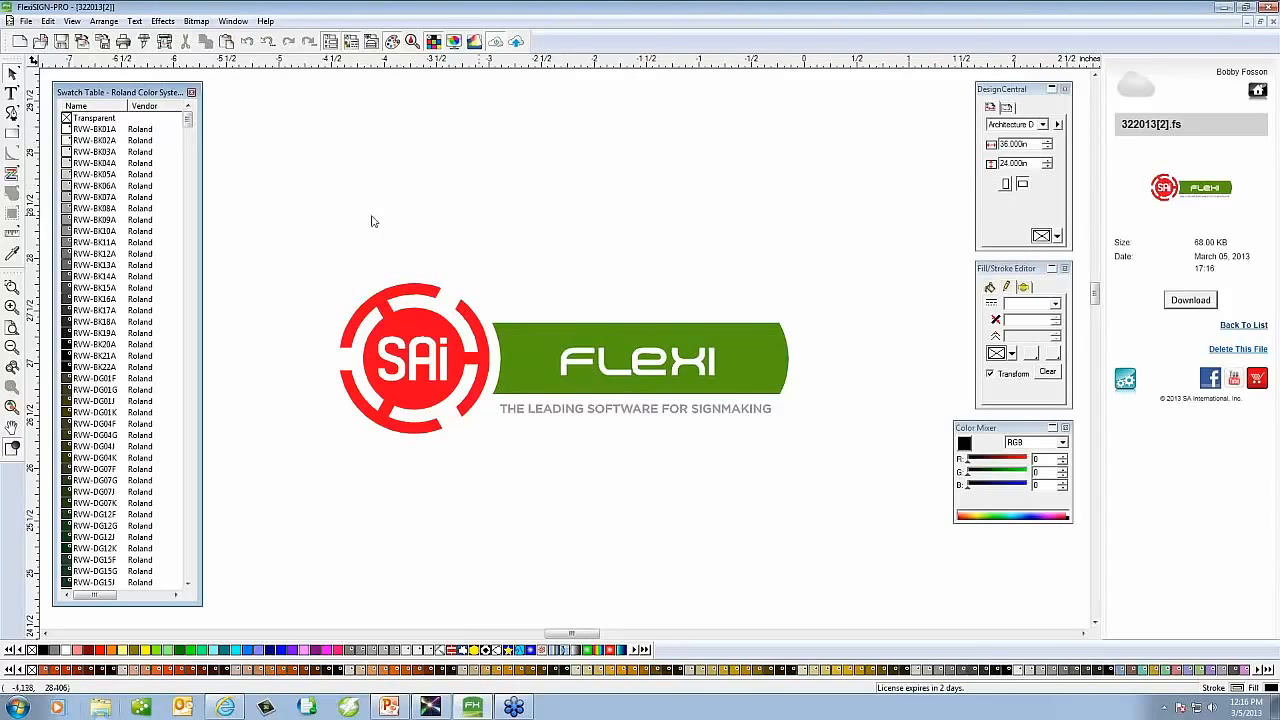
pyautogui.moveTo(337, 238); pyautogui.dragTo(886, 500)
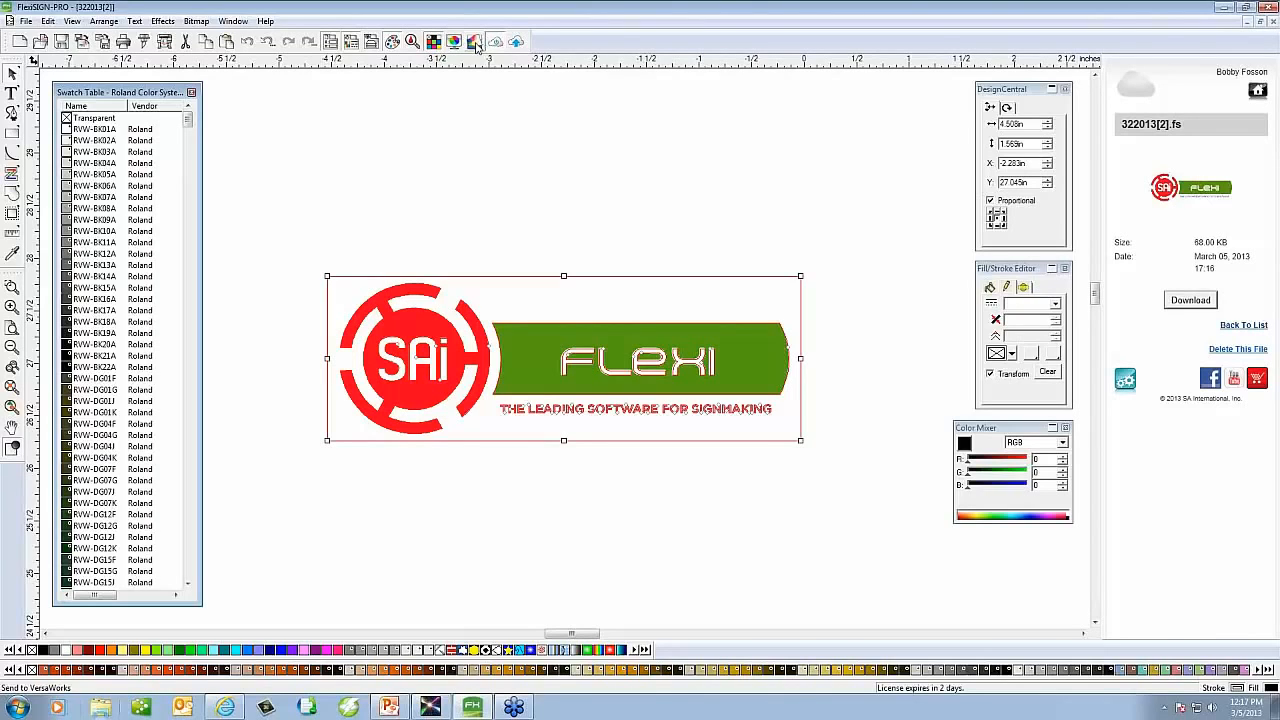
pyautogui.click(476, 44)
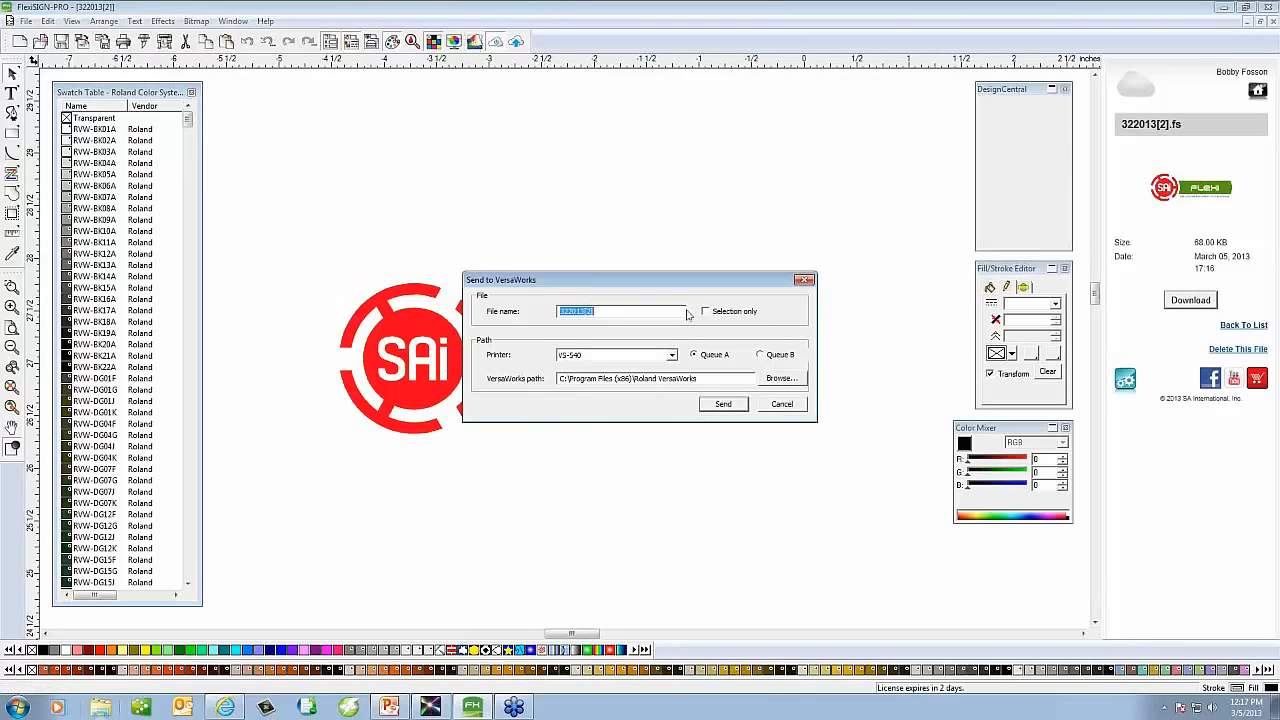
pyautogui.moveTo(586, 286); pyautogui.dragTo(561, 167)
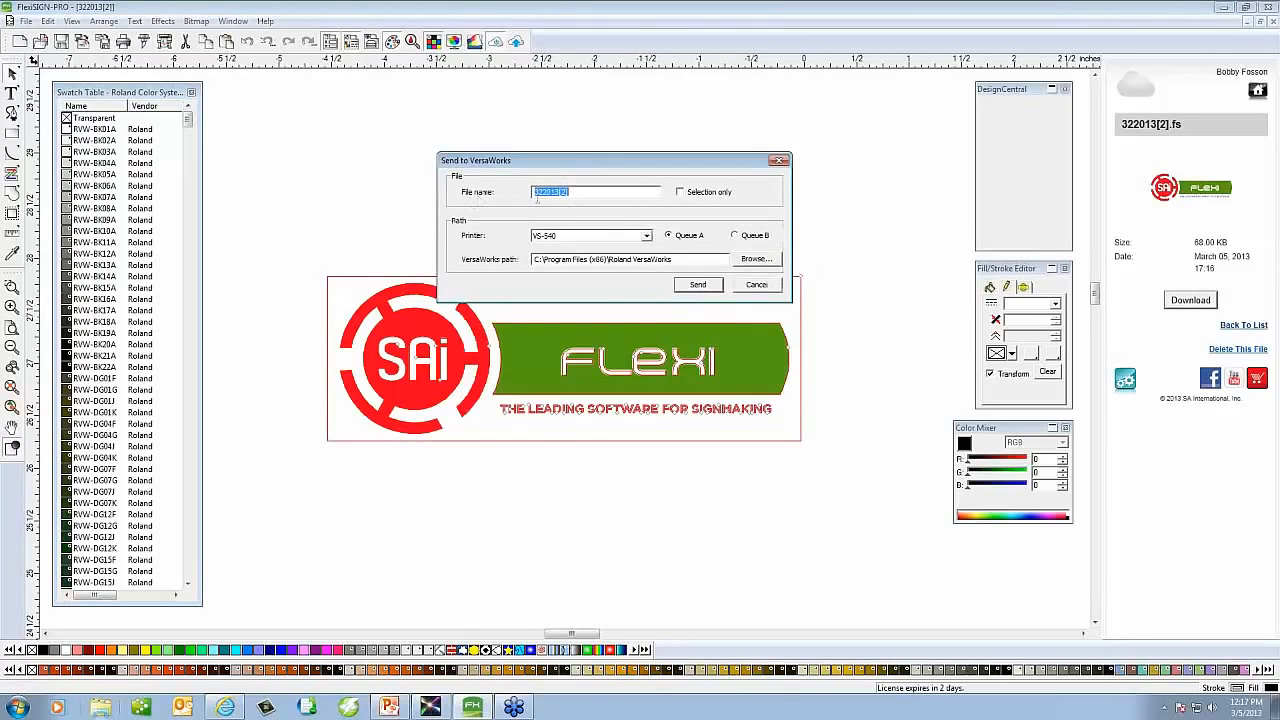
pyautogui.click(588, 192)
pyautogui.press('BackSpace')
pyautogui.press('BackSpace')
pyautogui.press('BackSpace')
pyautogui.press('BackSpace')
pyautogui.press('BackSpace')
# Move the send dialog clear of the artwork and send the job to Queue A of the VS-540 printer
pyautogui.moveTo(676, 166); pyautogui.dragTo(687, 131)
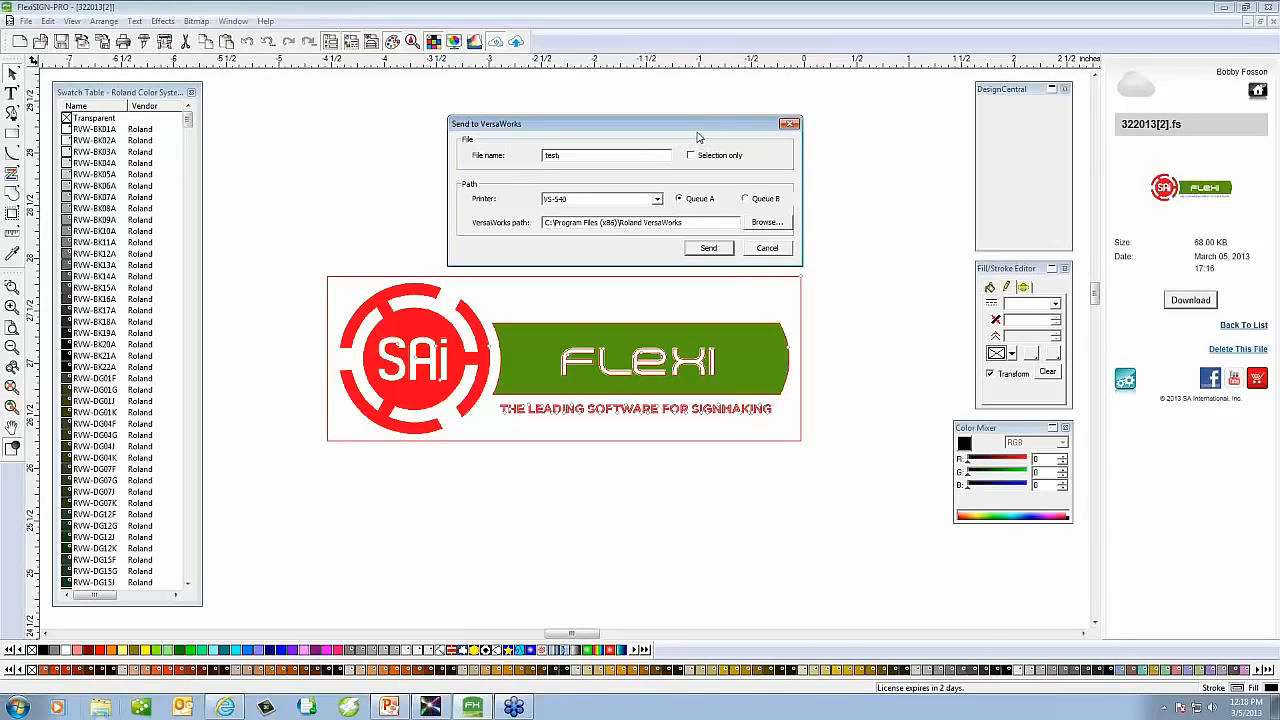
pyautogui.moveTo(698, 133); pyautogui.dragTo(639, 125)
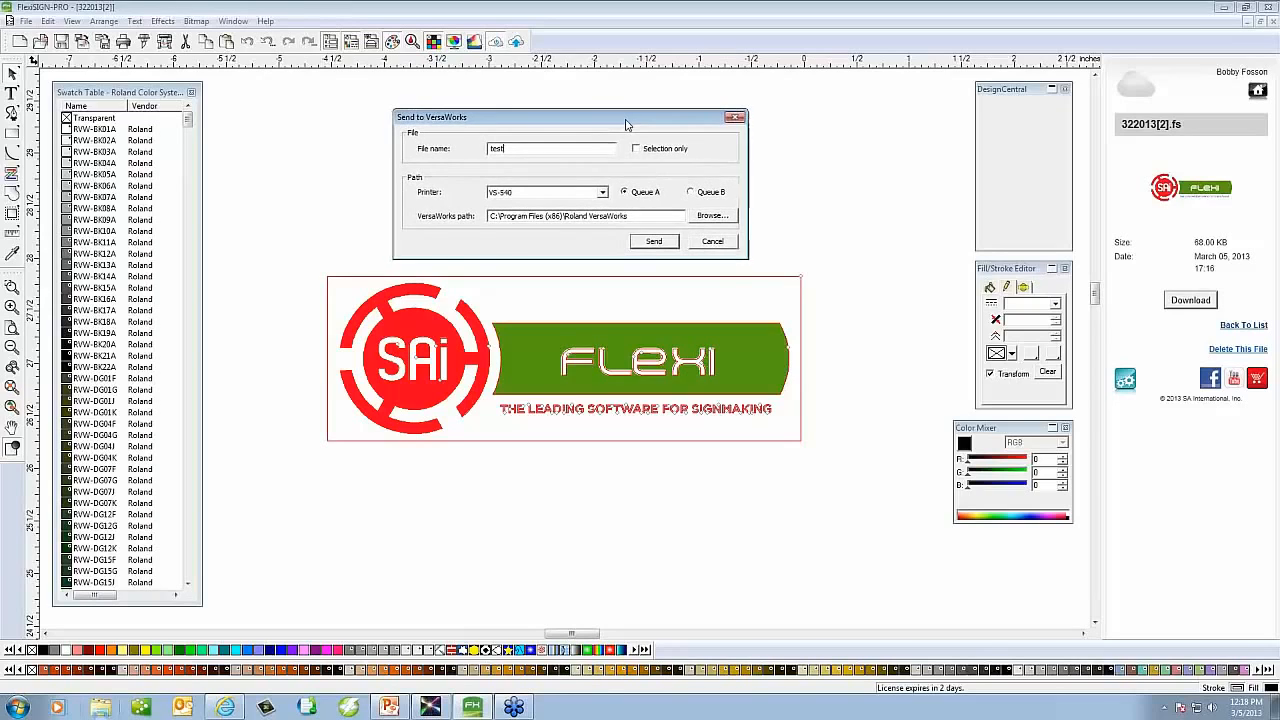
pyautogui.moveTo(621, 126); pyautogui.dragTo(627, 113)
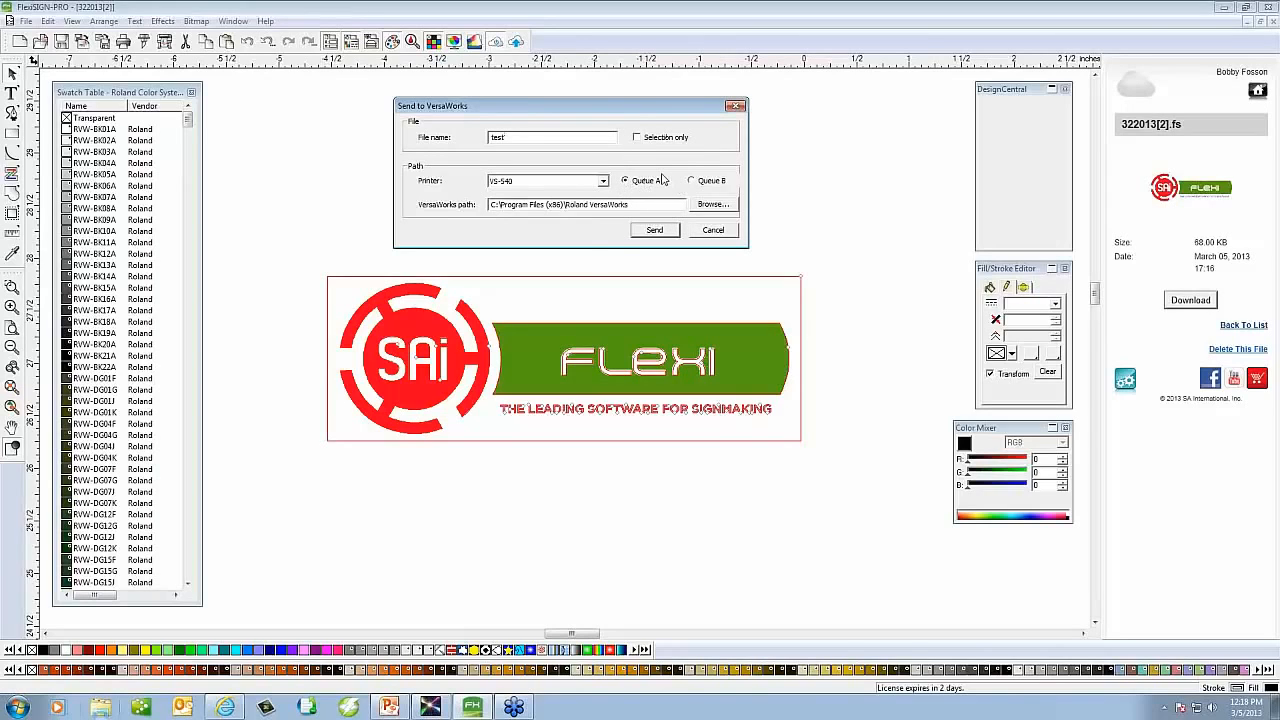
pyautogui.click(657, 234)
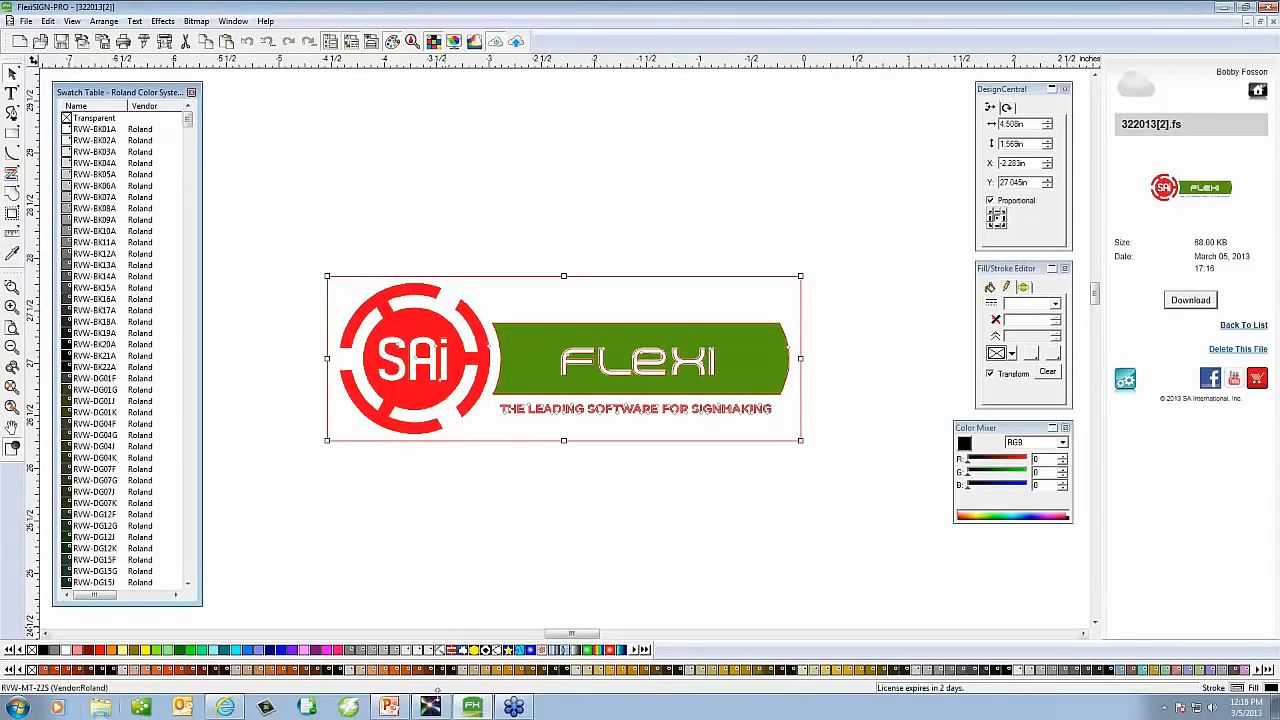
# Switch to VersaWorks, examine the logo layout in the job settings of test.eps, and close them without changes
pyautogui.click(432, 707)
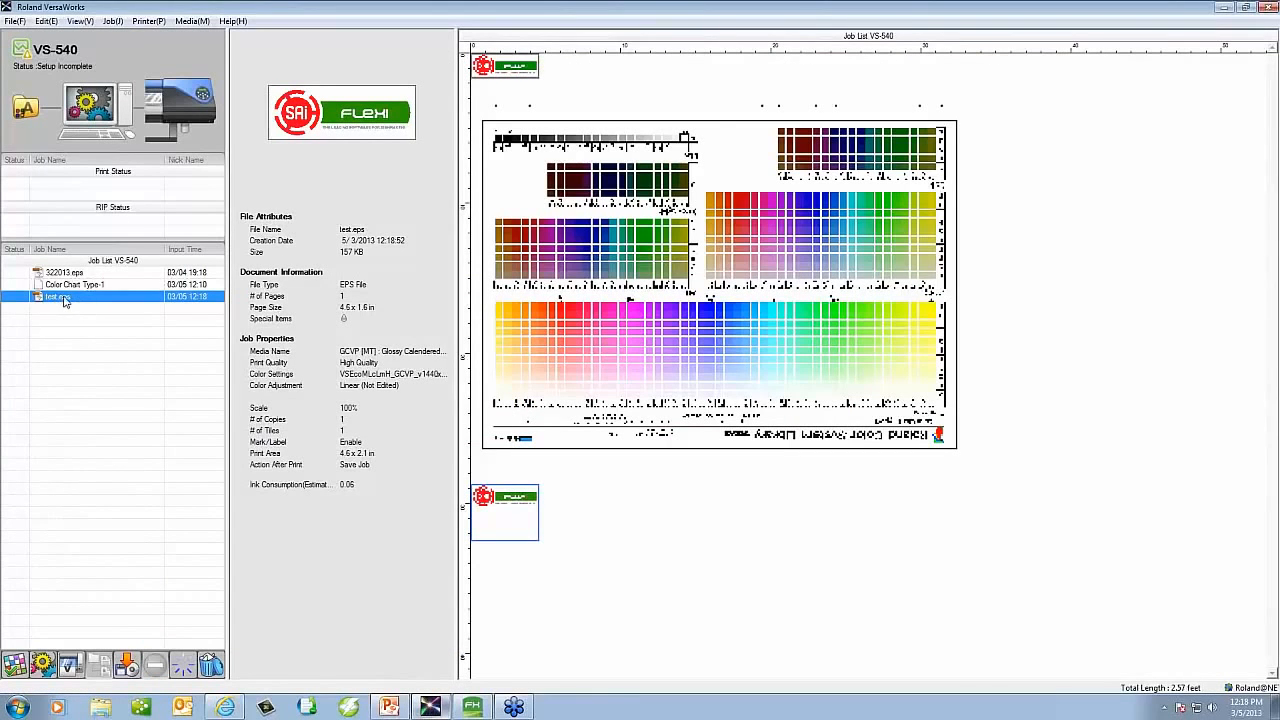
pyautogui.doubleClick(63, 300)
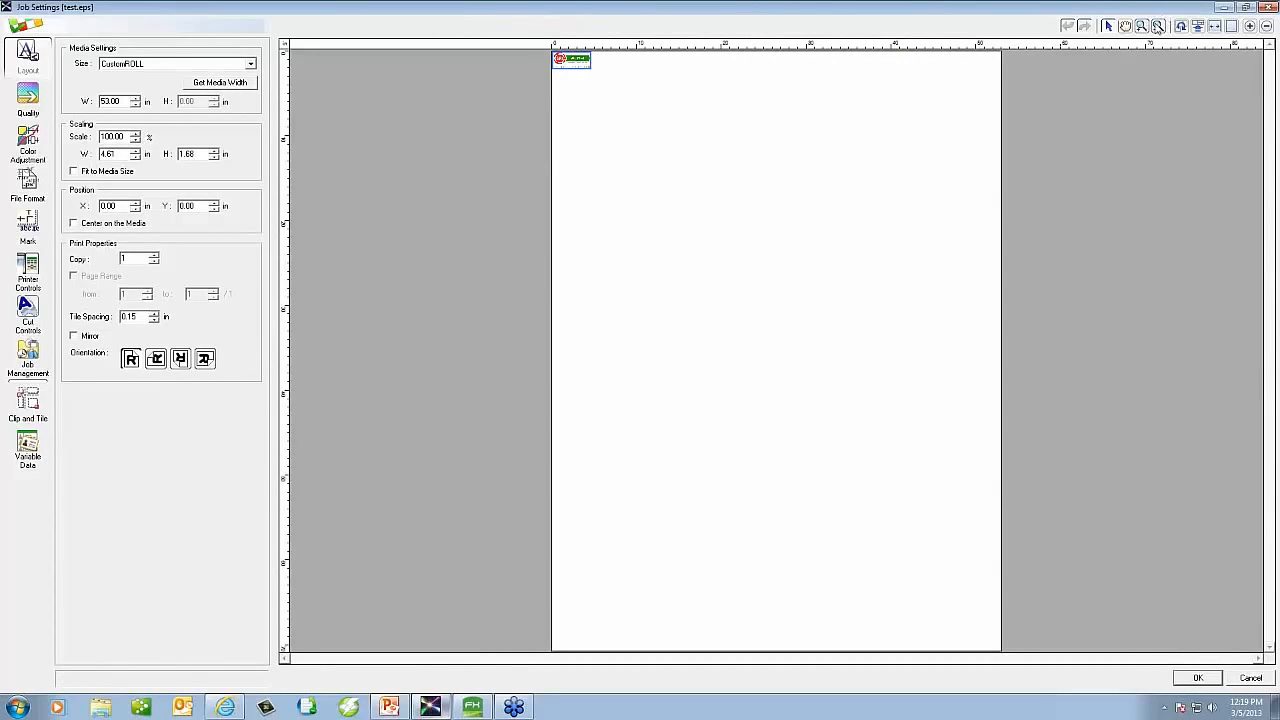
pyautogui.click(1141, 28)
pyautogui.moveTo(622, 77); pyautogui.dragTo(544, 48)
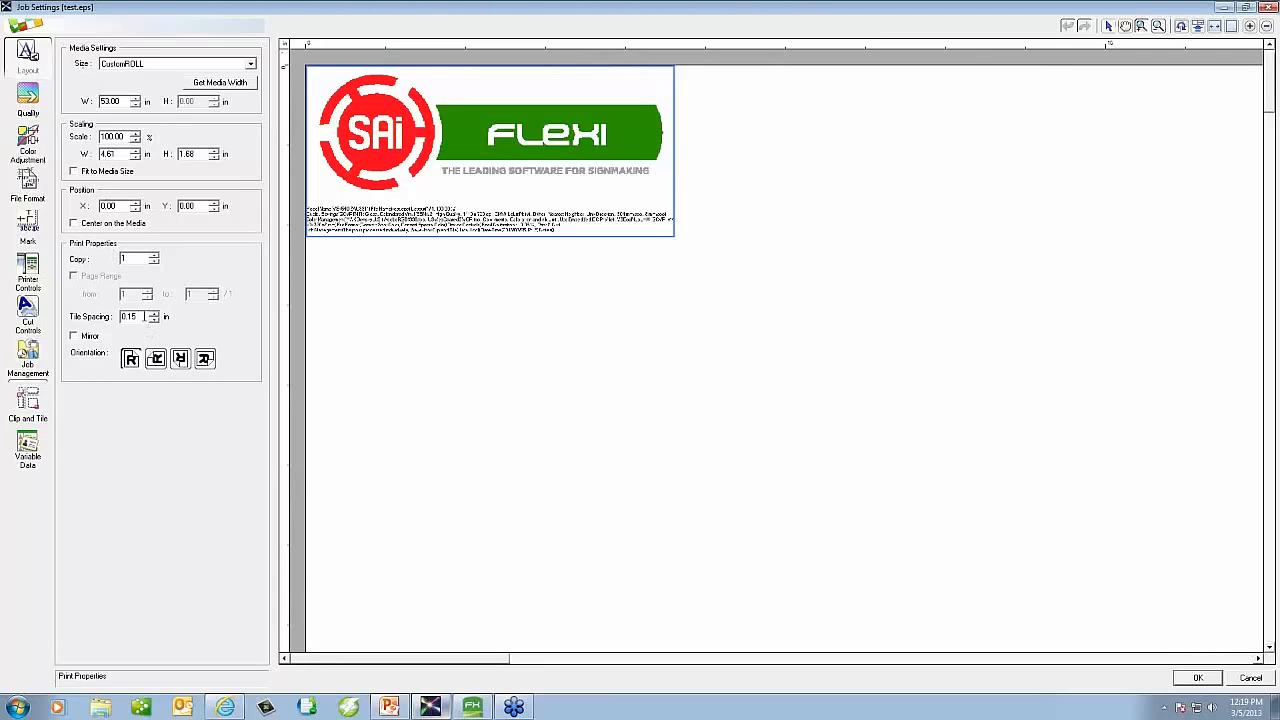
pyautogui.click(1249, 679)
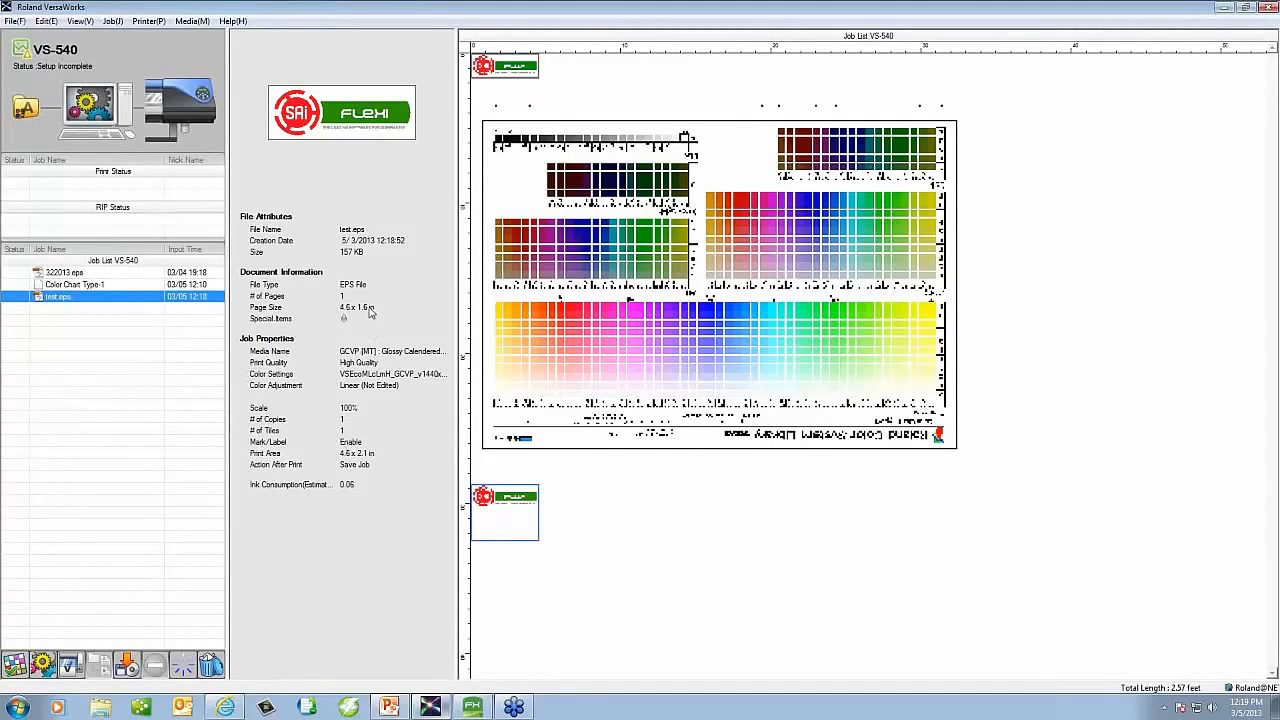
# Switch back to FlexiSIGN-PRO and turn the rectangle framing the logo into a contour cut
pyautogui.click(474, 708)
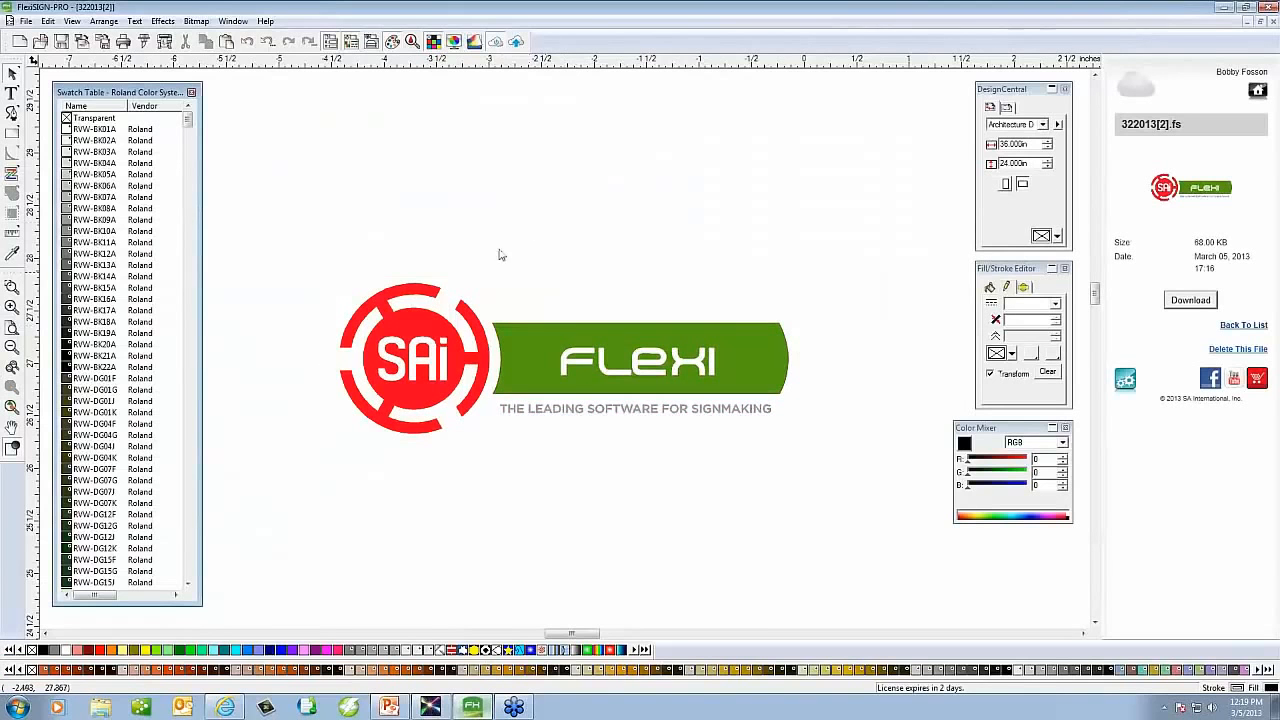
pyautogui.moveTo(502, 255); pyautogui.dragTo(604, 306)
pyautogui.click(162, 21)
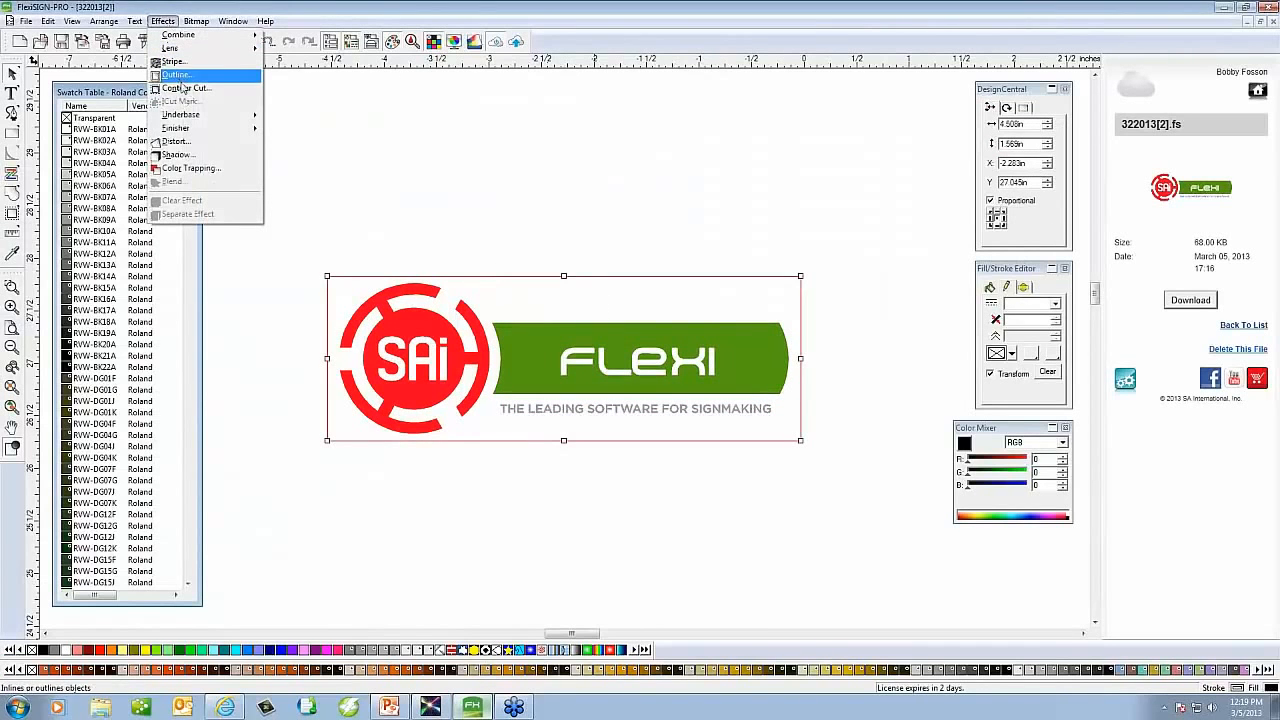
pyautogui.press('Escape')
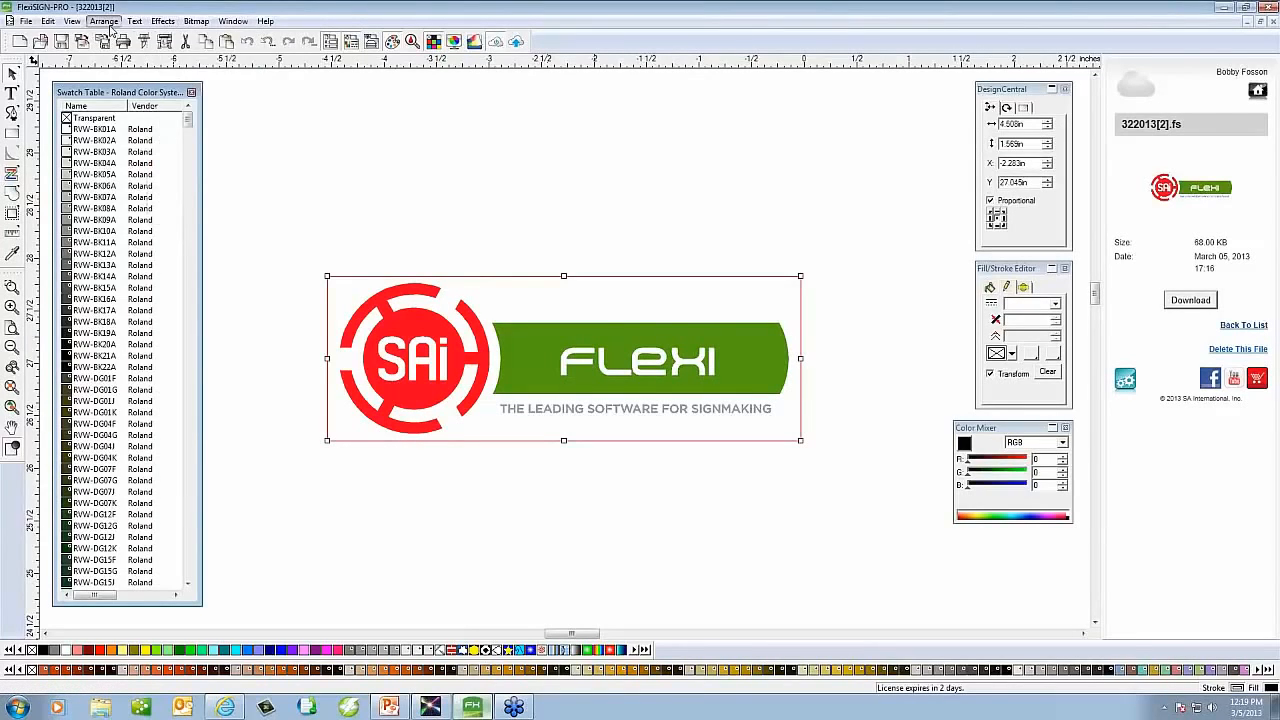
pyautogui.click(104, 21)
pyautogui.moveTo(200, 103)
pyautogui.click(348, 106)
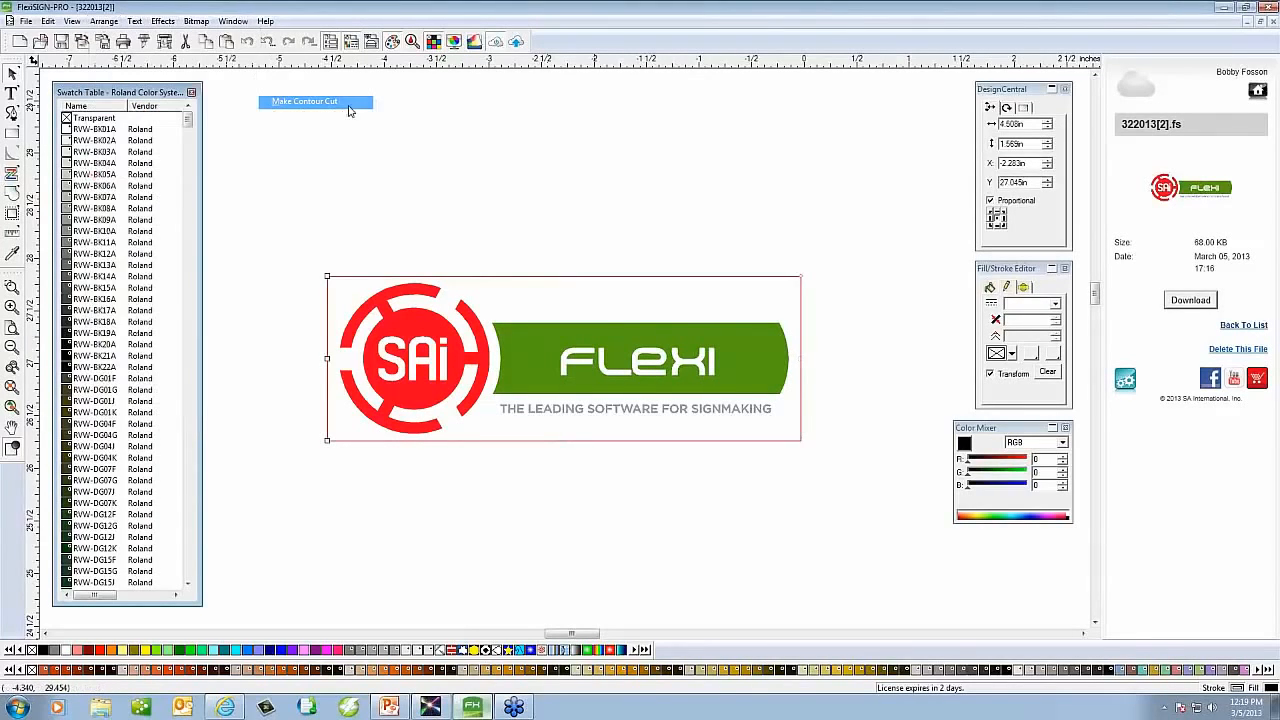
pyautogui.click(511, 194)
# Select the entire logo with its contour cut and send it to VersaWorks Queue A of the VS-540 as 322013[2]
pyautogui.moveTo(293, 254); pyautogui.dragTo(858, 492)
pyautogui.click(473, 41)
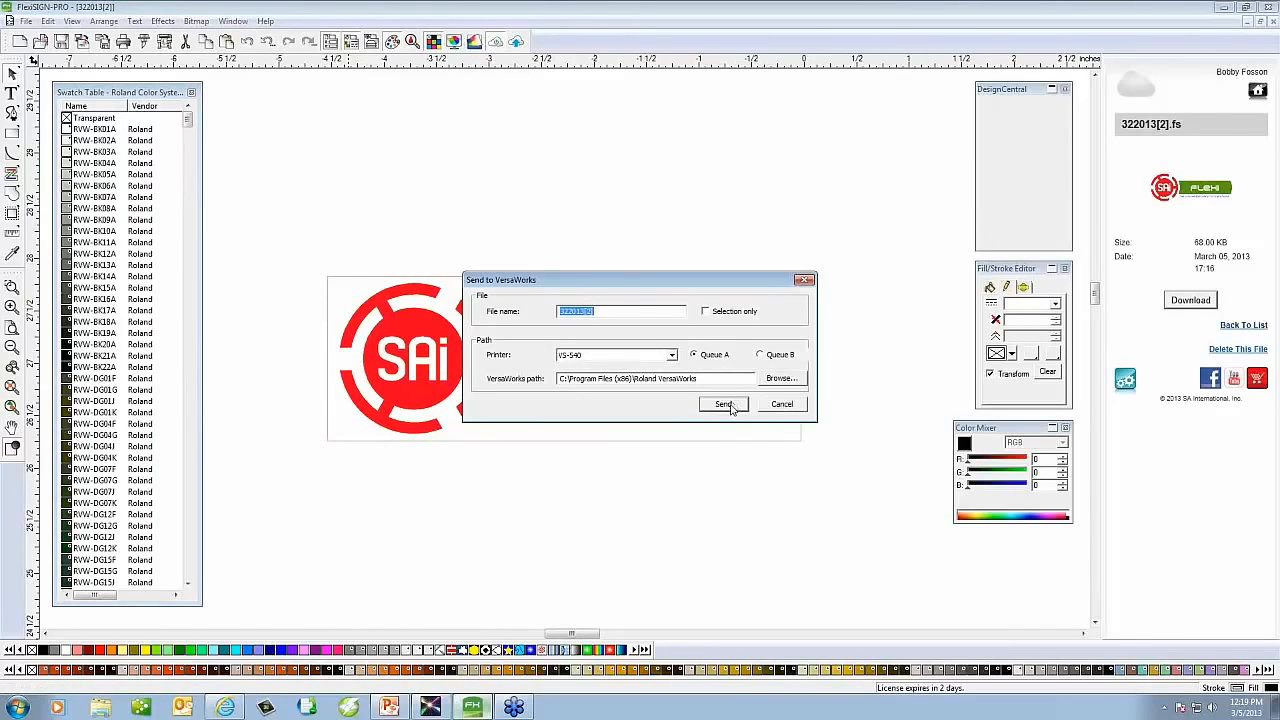
pyautogui.click(727, 404)
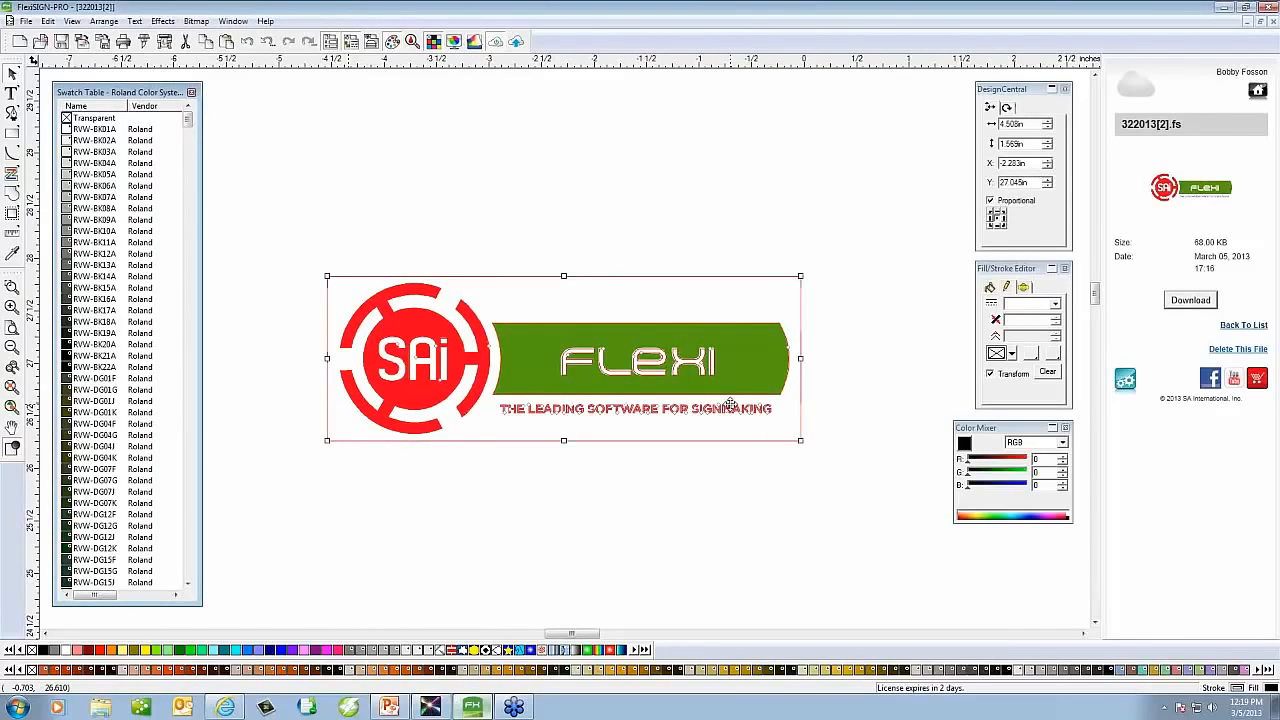
# Switch to VersaWorks and compare the special items listed for test.eps and 322013[2].eps
pyautogui.click(432, 707)
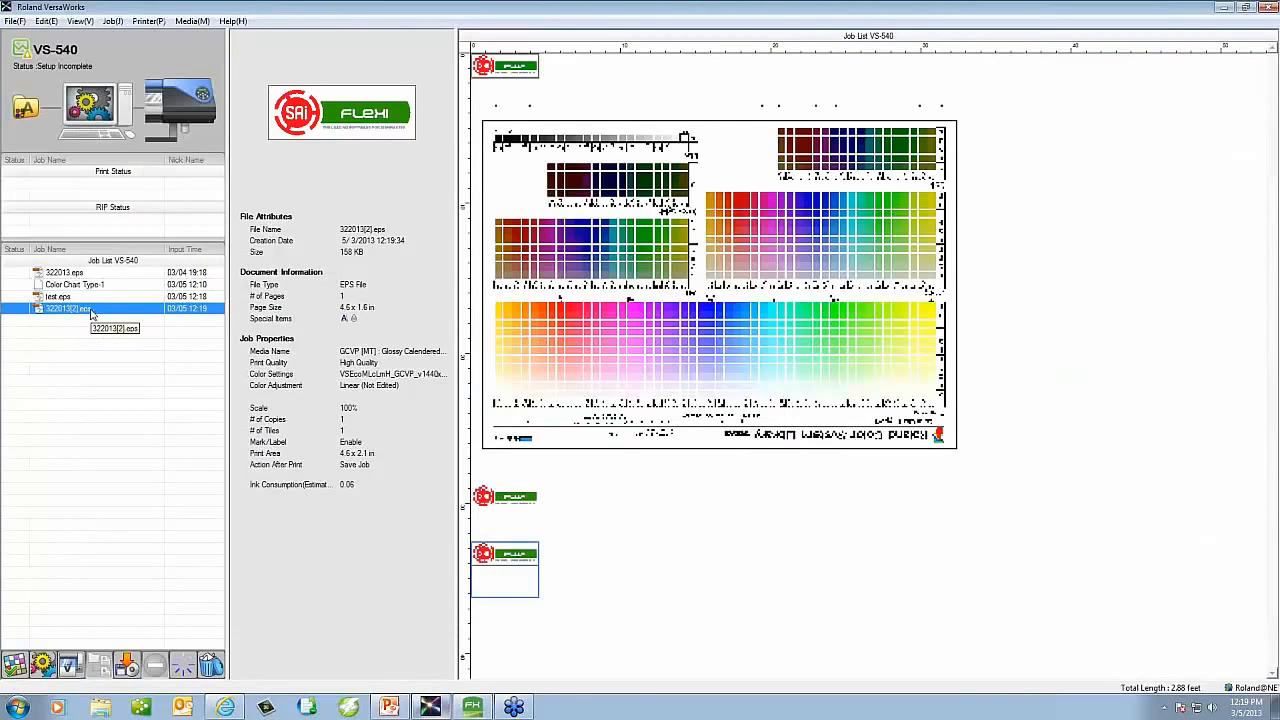
pyautogui.click(70, 297)
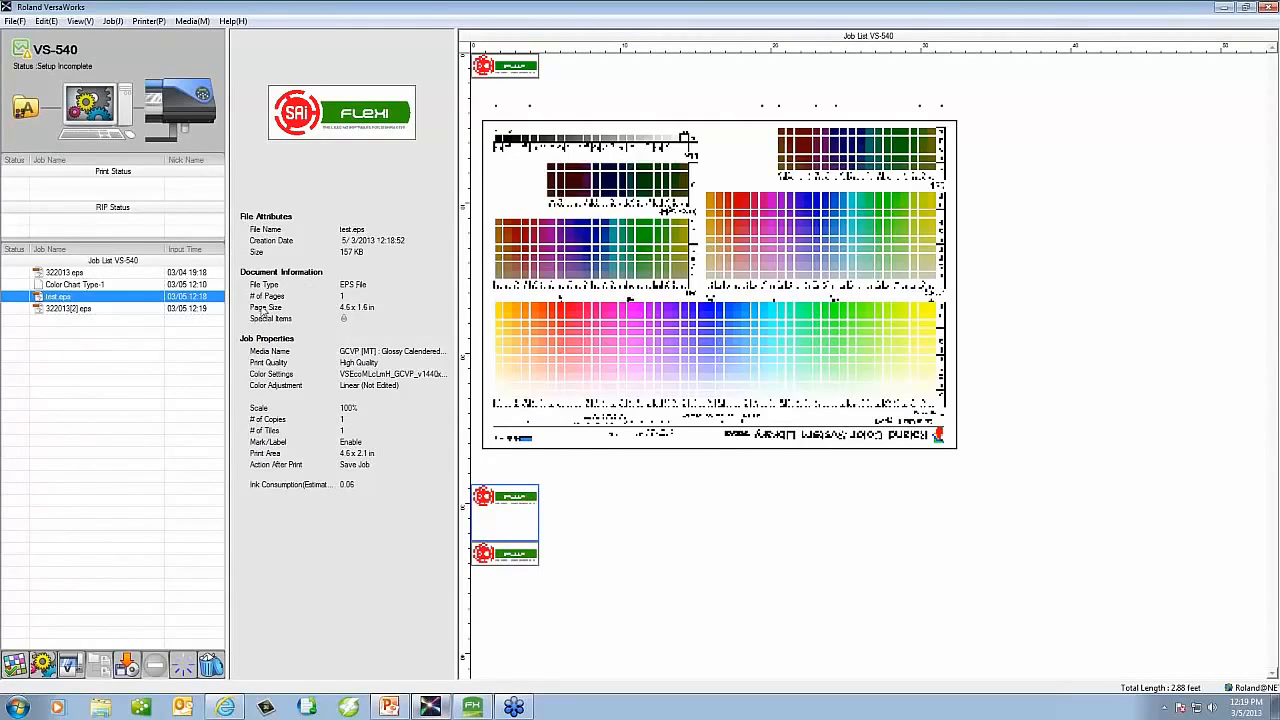
pyautogui.moveTo(345, 325)
pyautogui.click(87, 311)
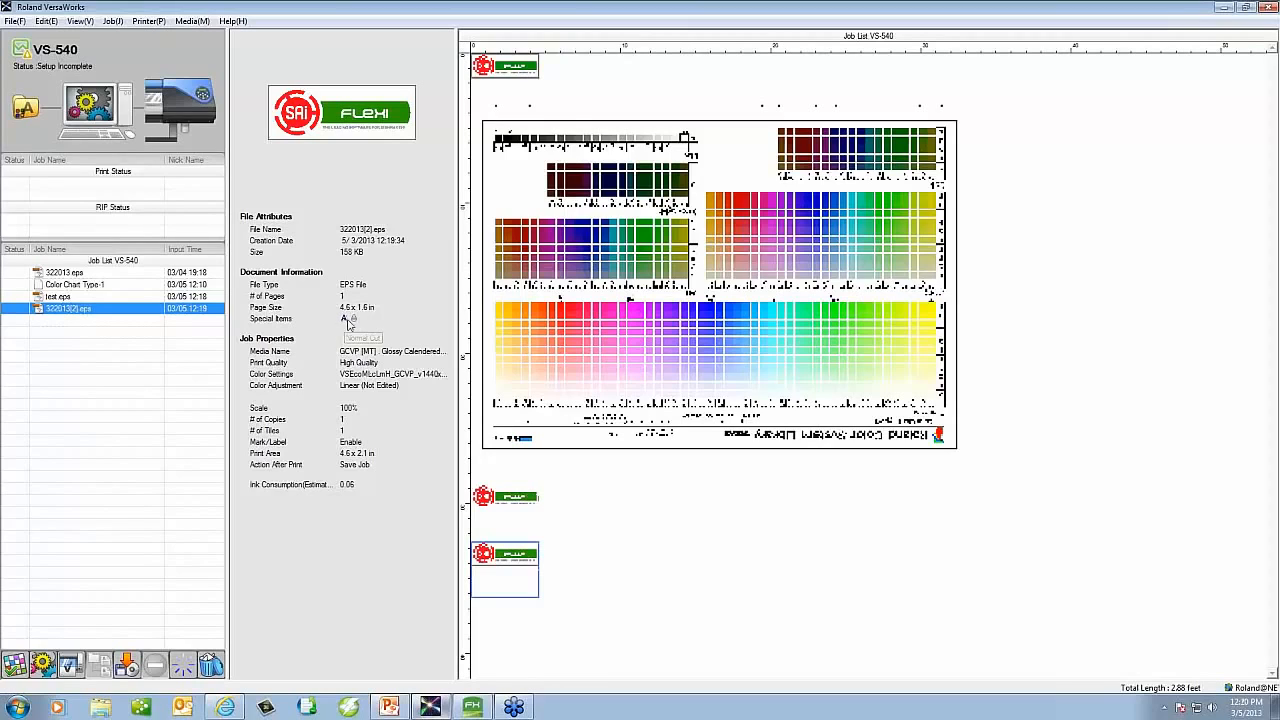
# Open the job settings of 322013[2].eps and inspect the logo and its cut line in the layout preview
pyautogui.doubleClick(130, 309)
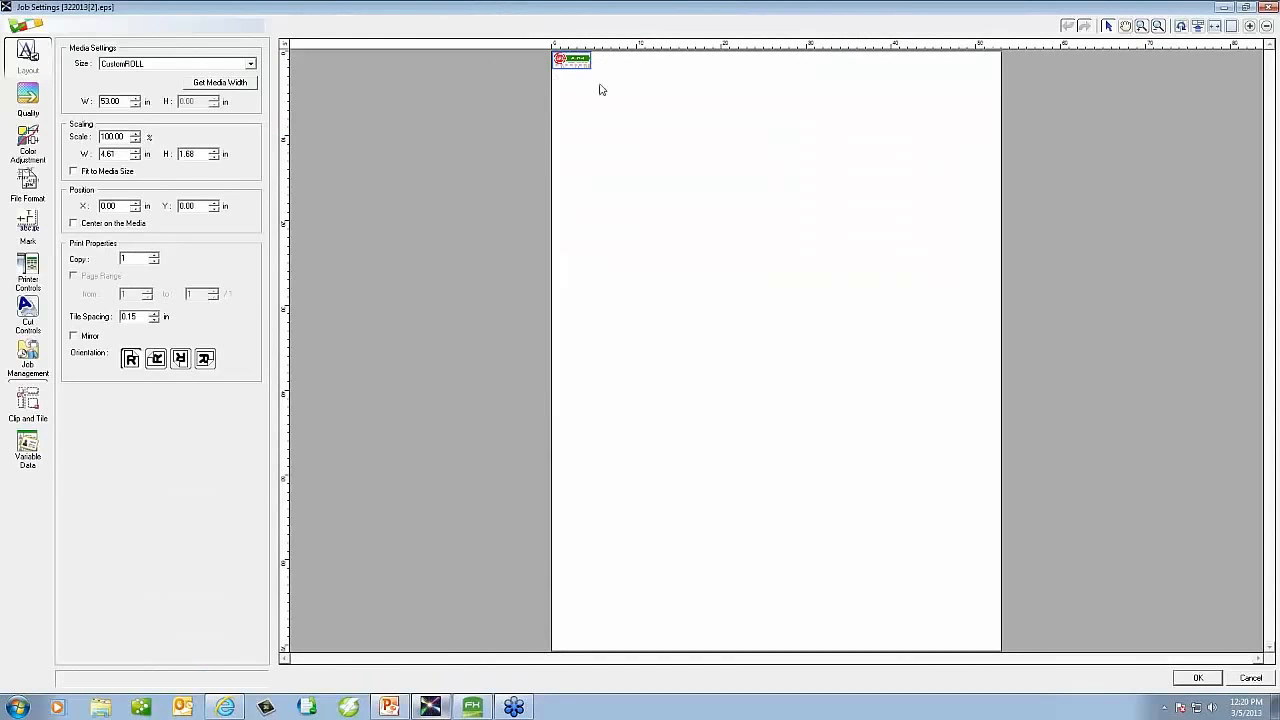
pyautogui.click(1141, 26)
pyautogui.moveTo(612, 68); pyautogui.dragTo(545, 44)
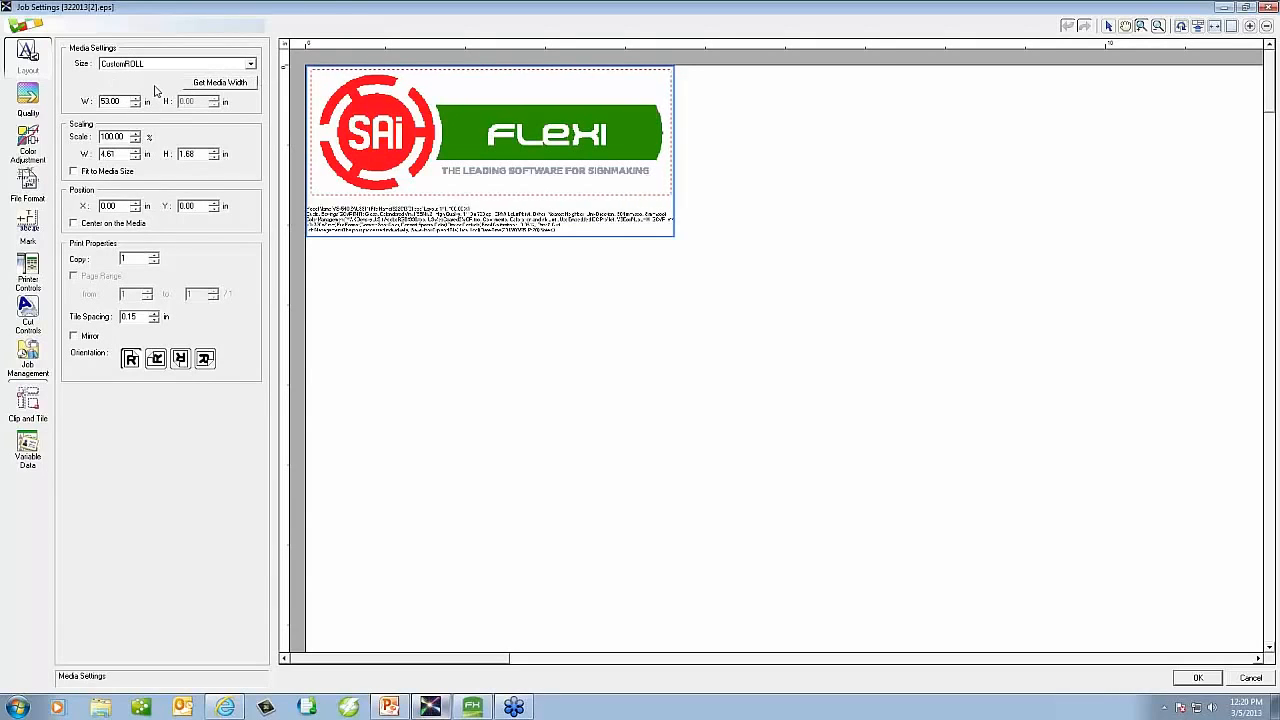
# Try the media type CSF [MT] : Clear Solvent Film (ESM) and look through its ink modes
pyautogui.click(27, 95)
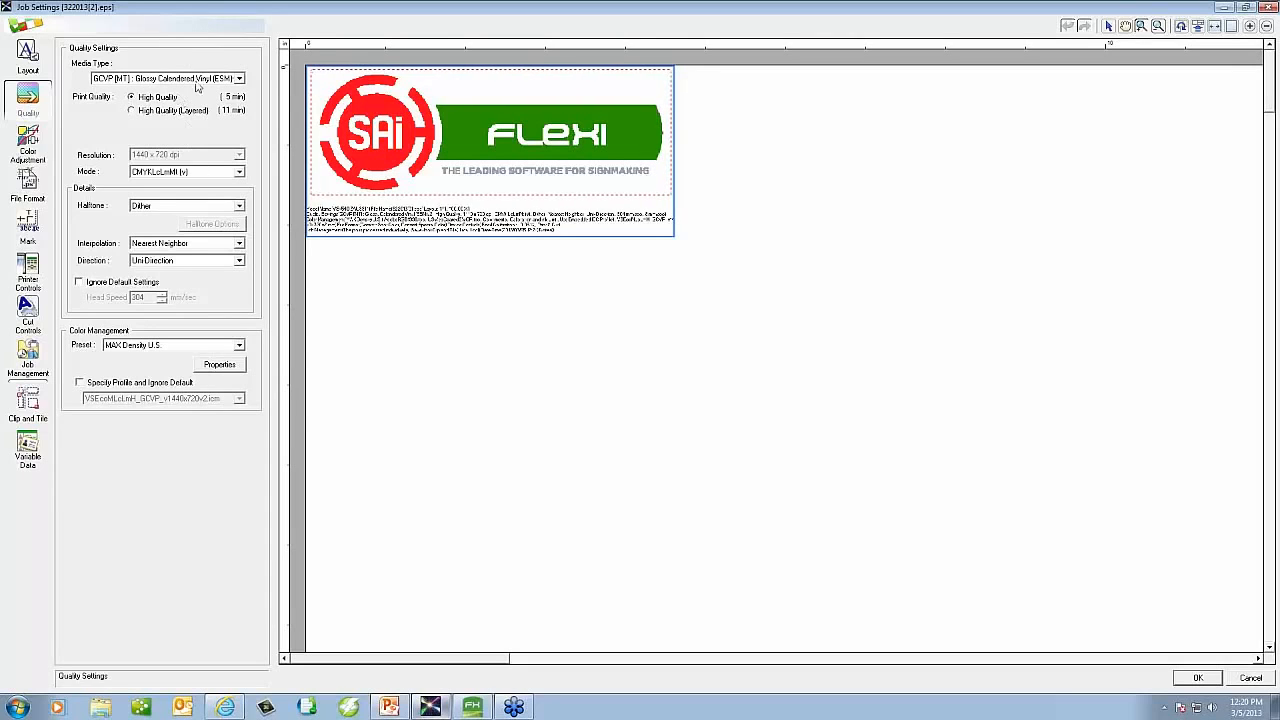
pyautogui.click(145, 79)
pyautogui.click(140, 86)
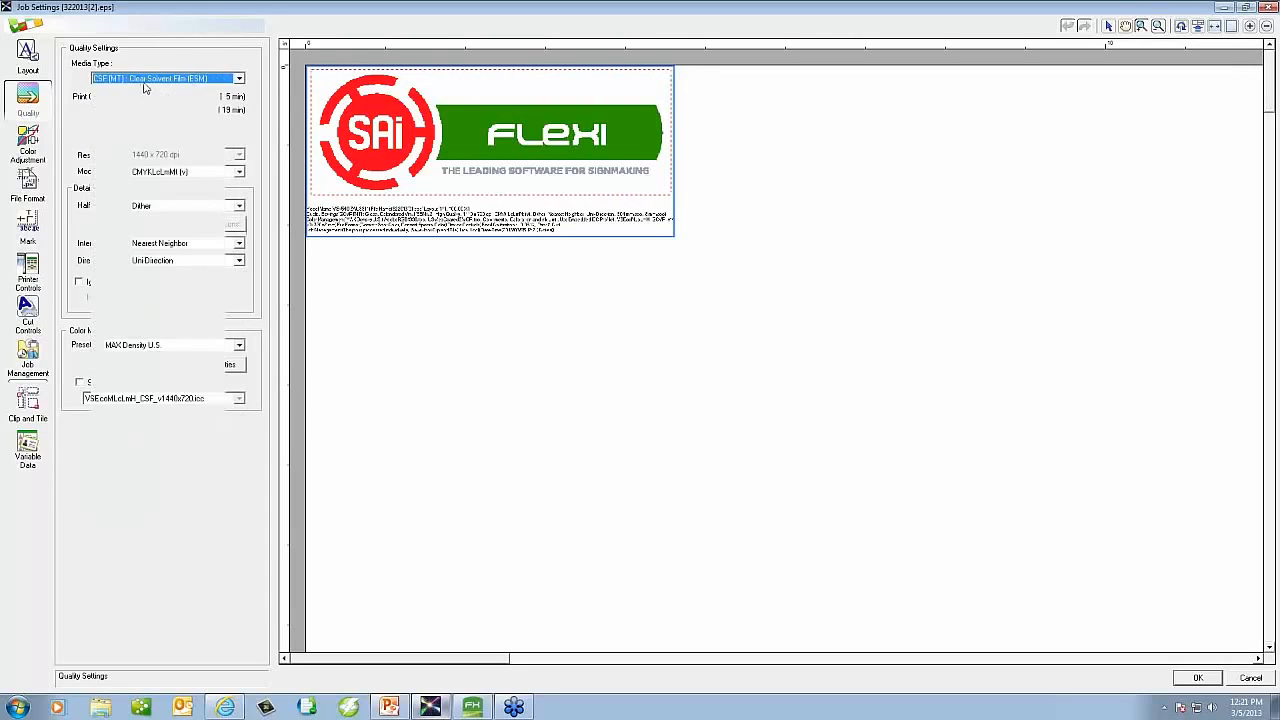
pyautogui.click(163, 173)
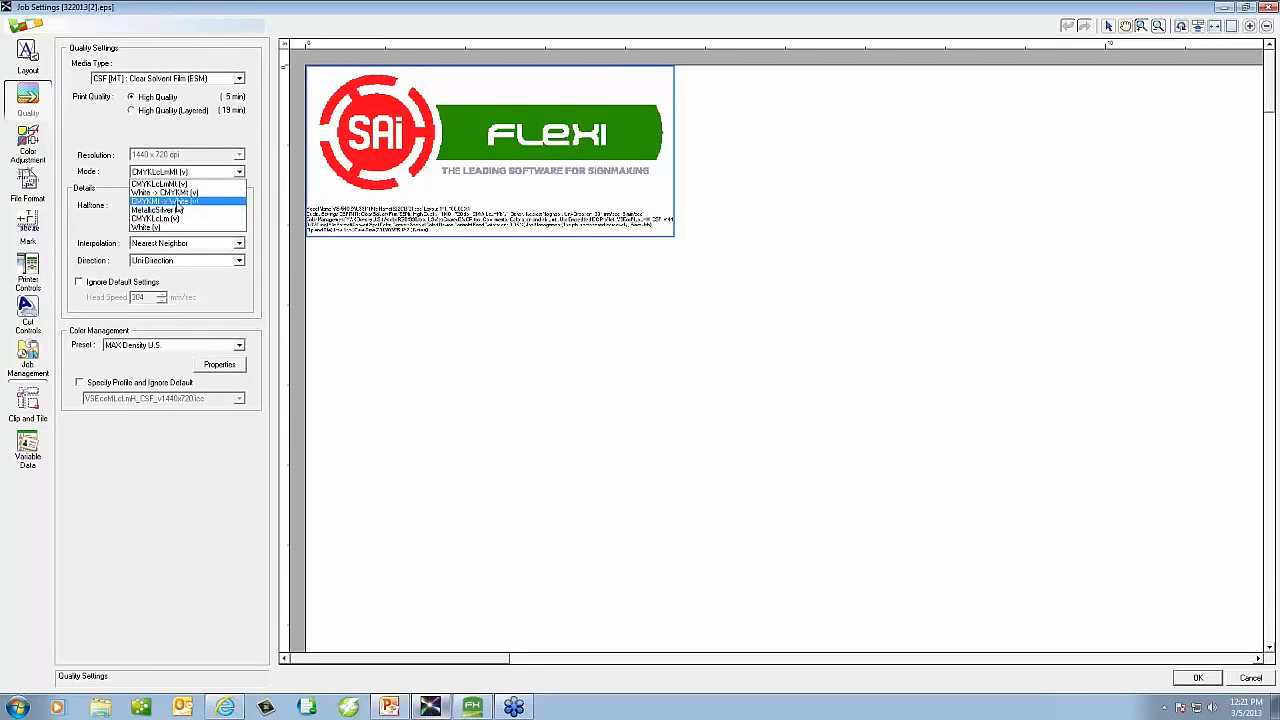
pyautogui.click(185, 53)
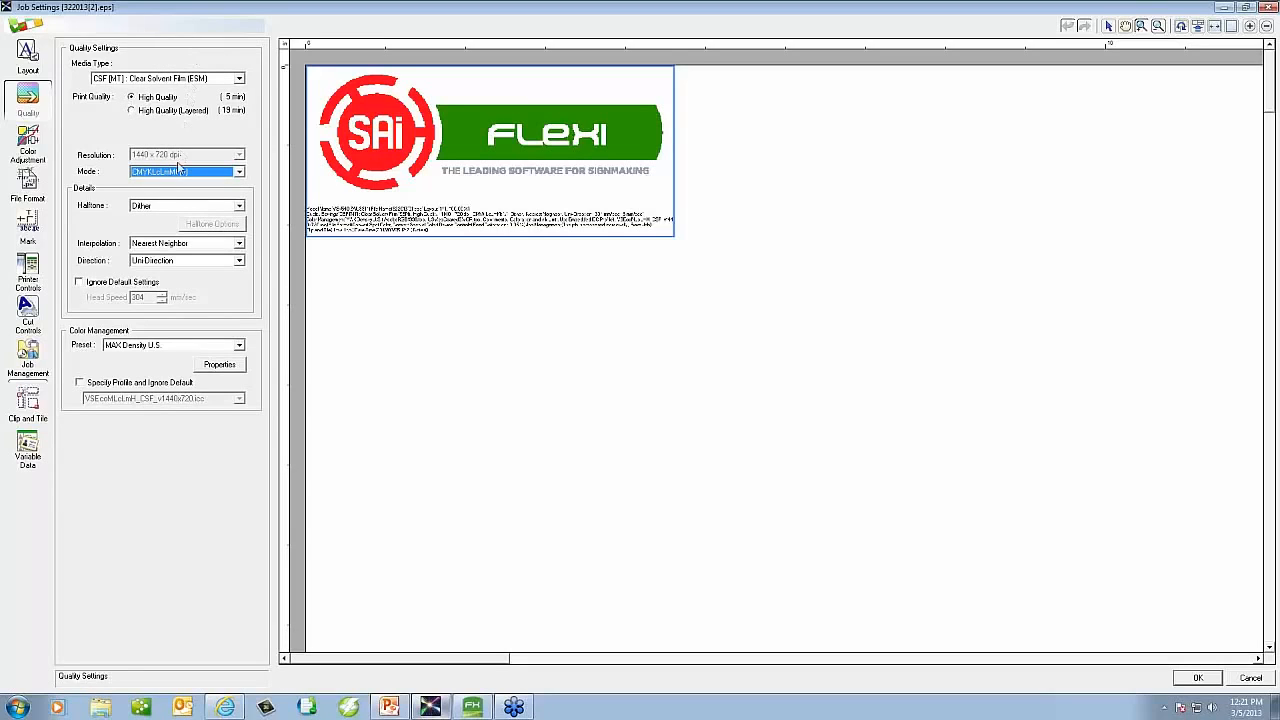
# Set the media type to GCVP [MT] : Glossy Calendered Vinyl (ESM) with High Quality print quality
pyautogui.click(185, 78)
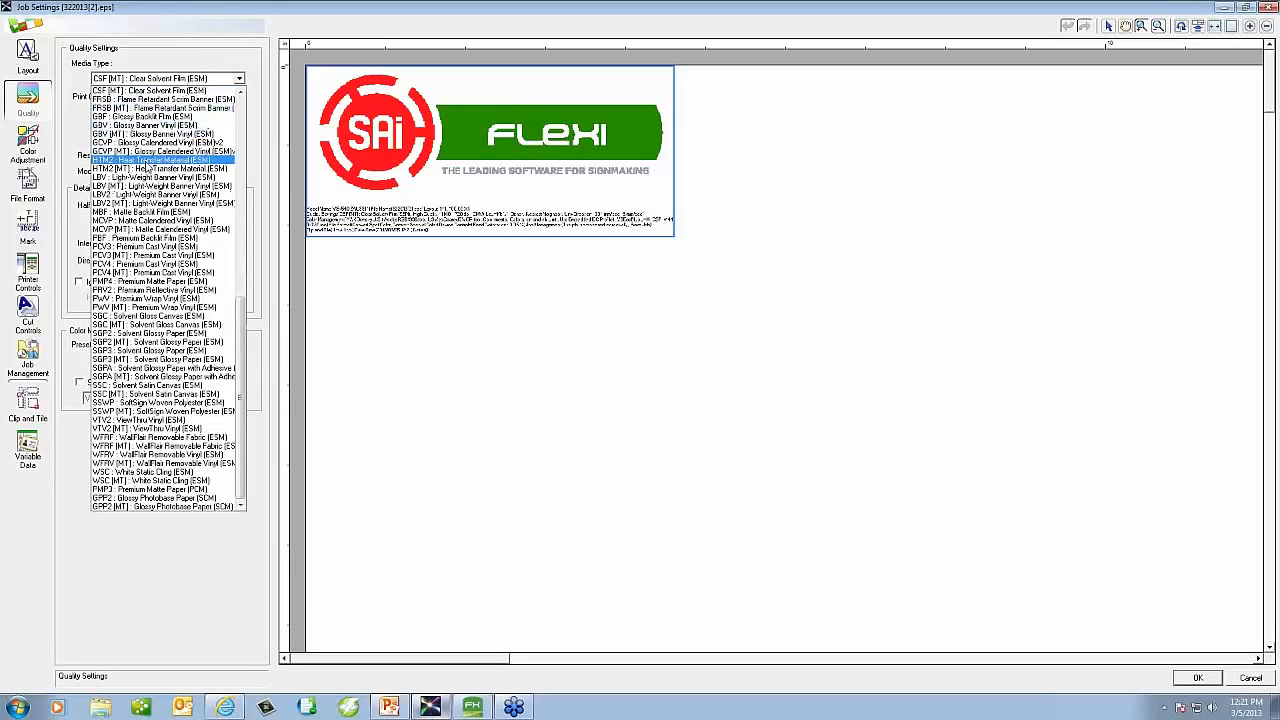
pyautogui.click(160, 151)
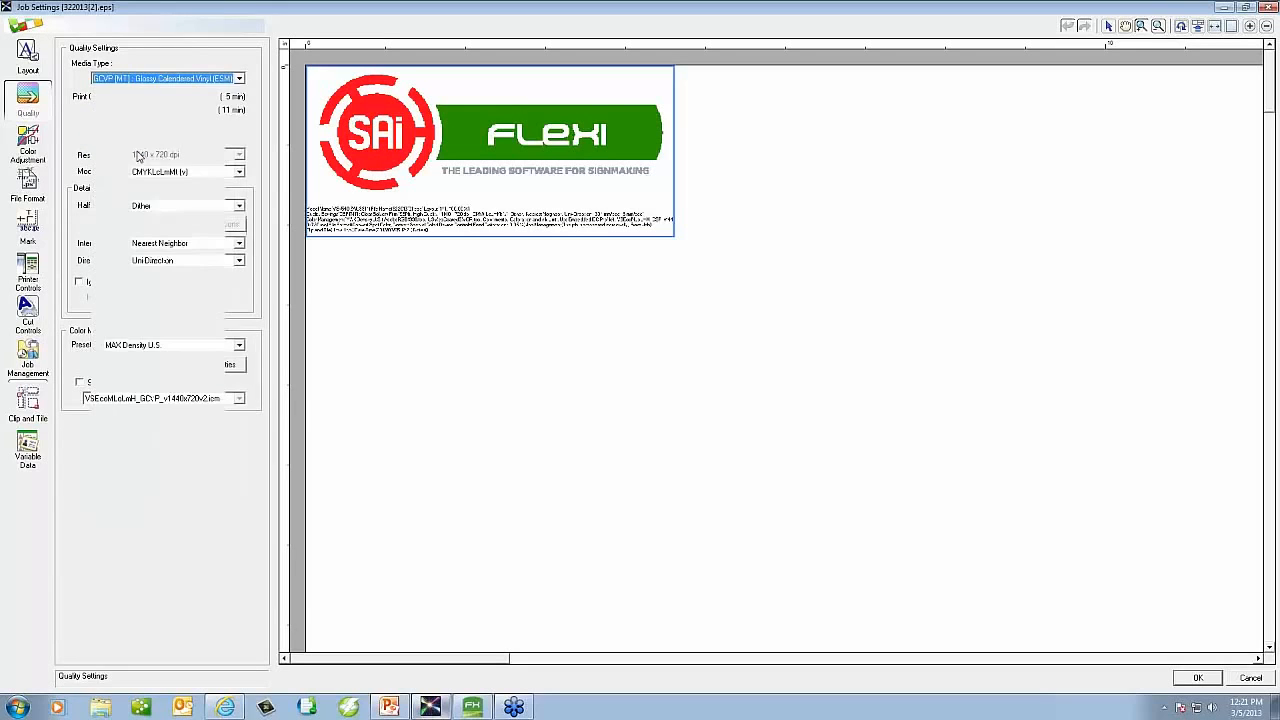
pyautogui.click(134, 98)
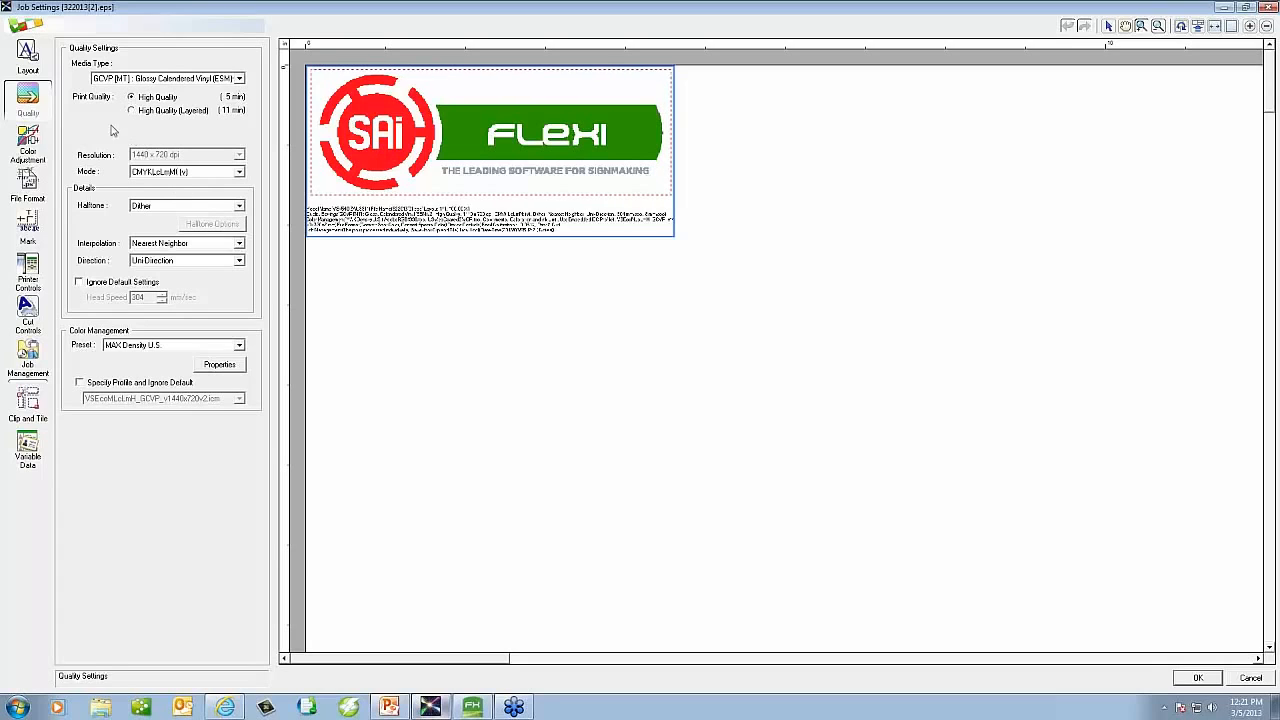
# Examine the job's spot color names and output values in the file format settings and select RVW-MT-Silver
pyautogui.click(30, 188)
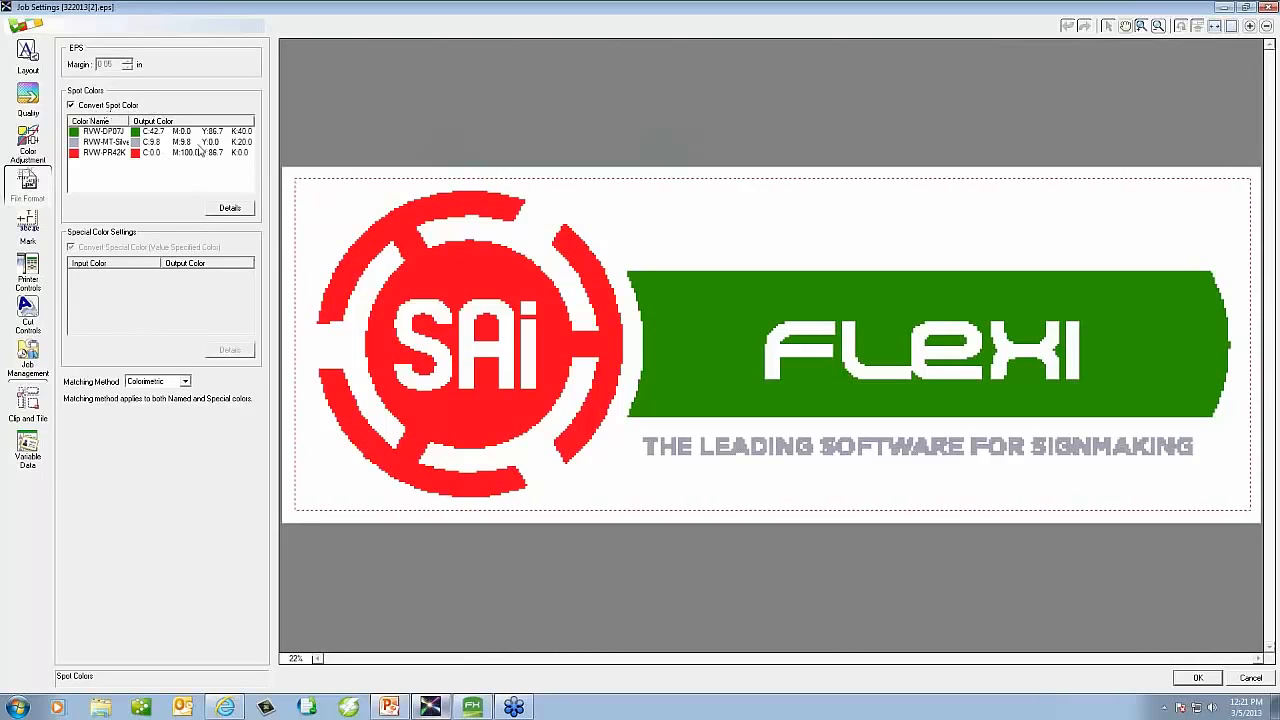
pyautogui.moveTo(128, 121); pyautogui.dragTo(170, 121)
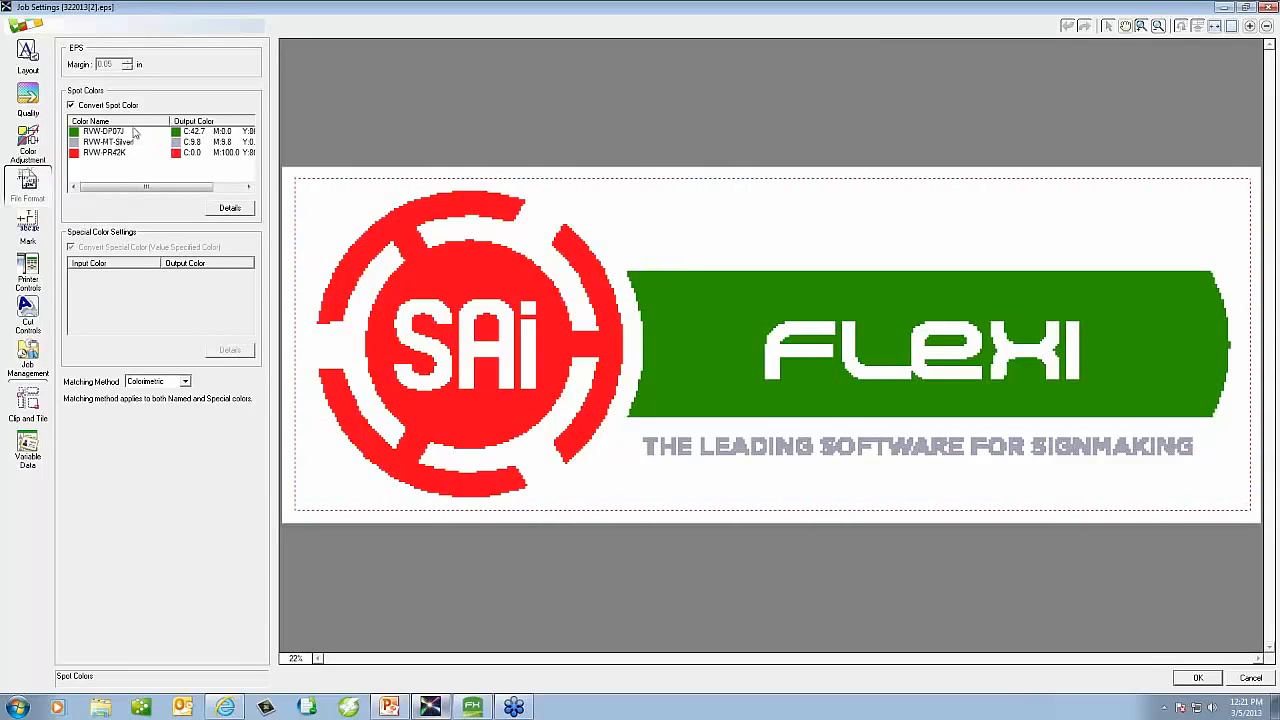
pyautogui.click(110, 145)
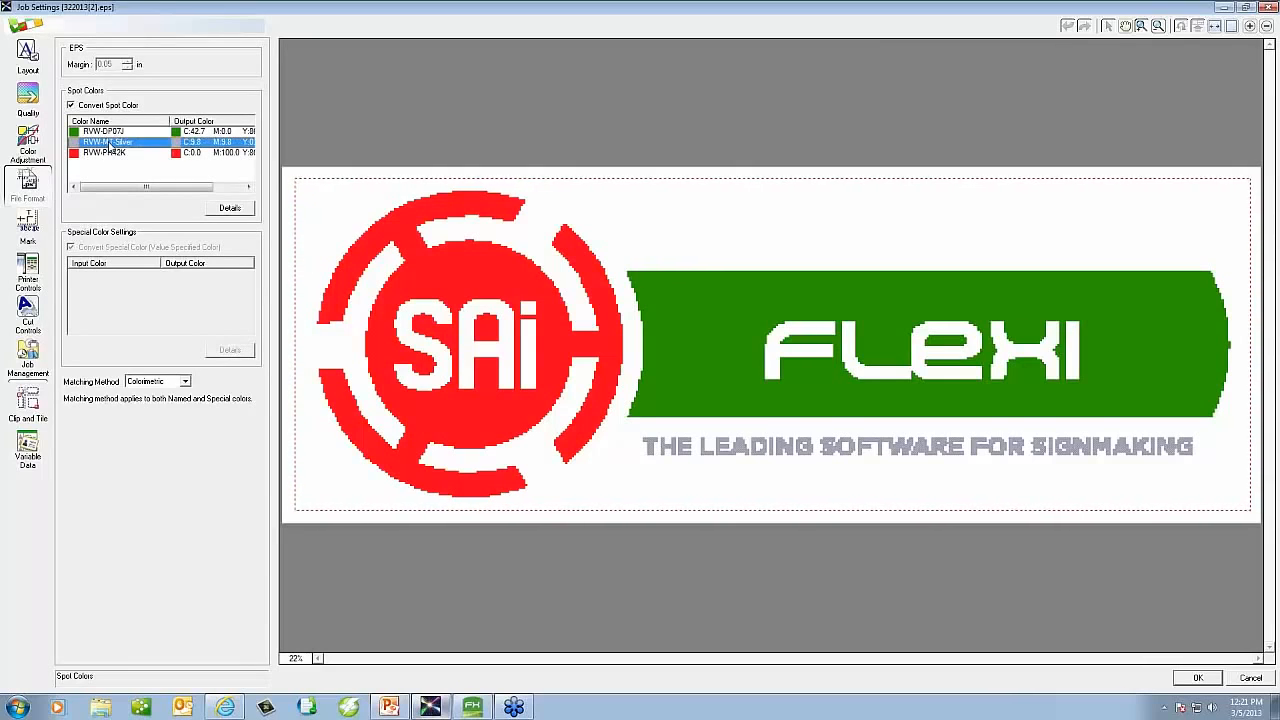
pyautogui.moveTo(169, 122); pyautogui.dragTo(145, 132)
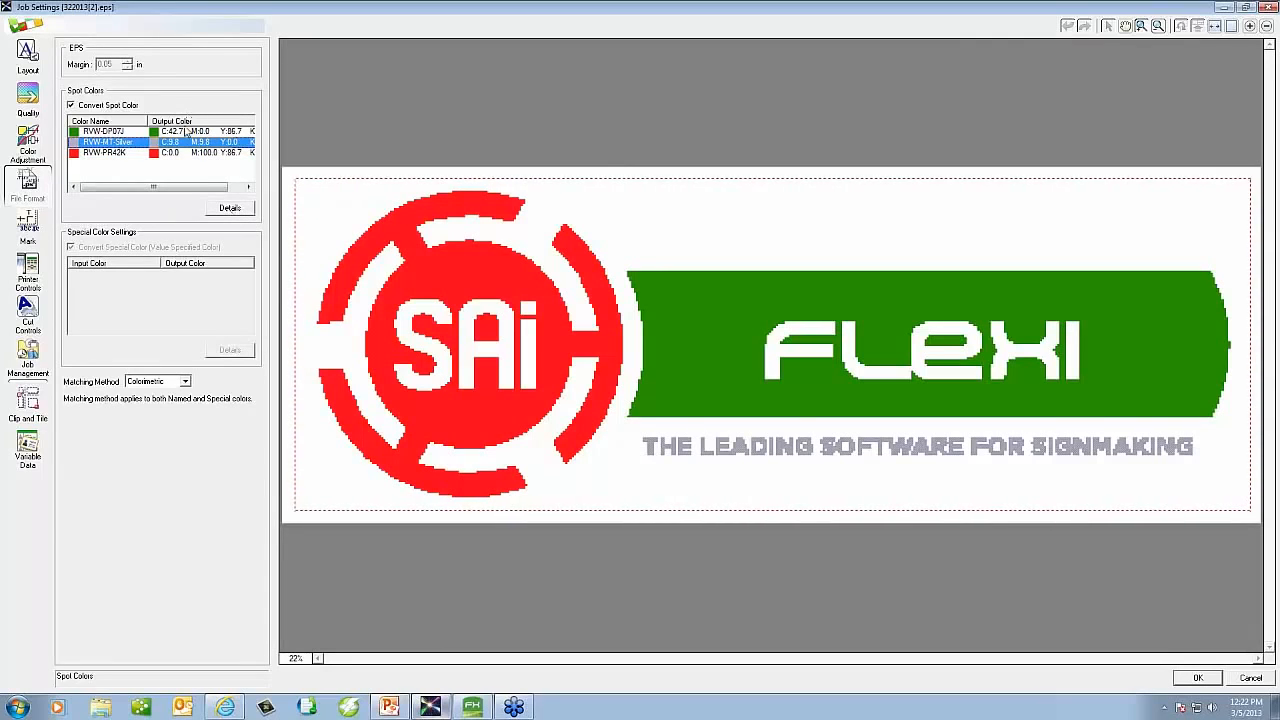
# Edit the printer output of spot color RVW-MT-Silver to C 0, M 0, K 0 and Mt 100
pyautogui.click(231, 211)
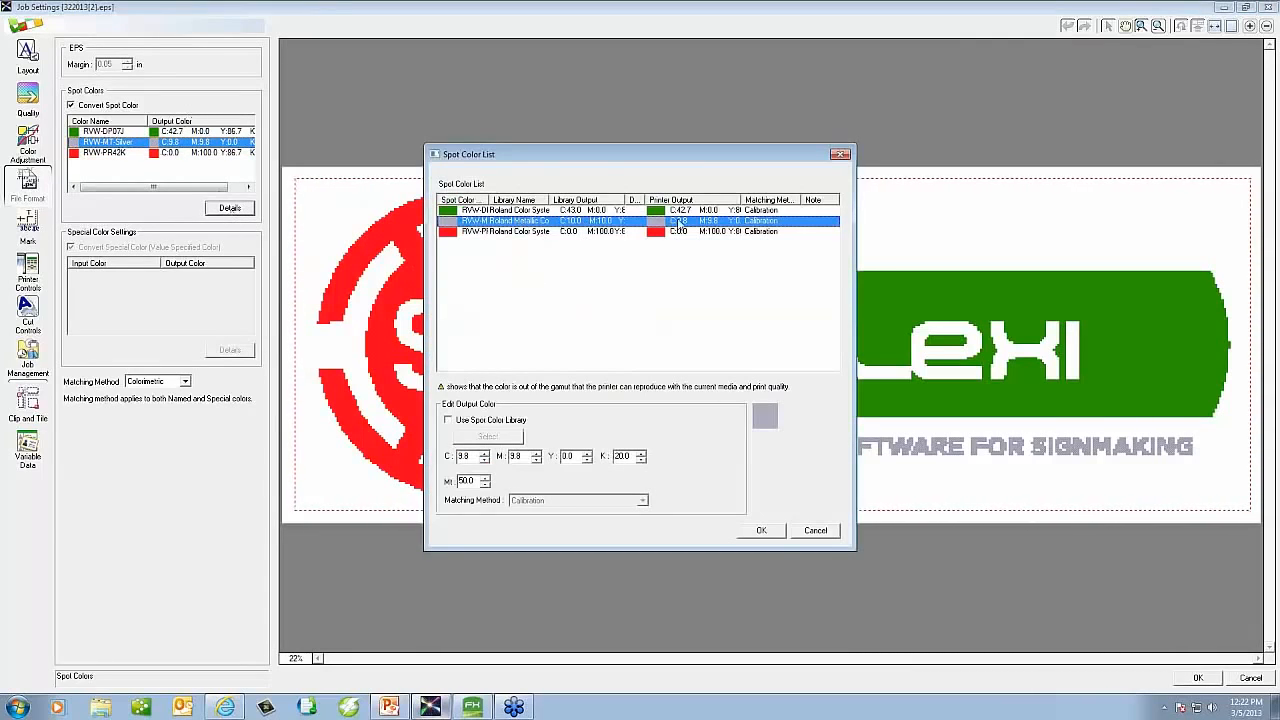
pyautogui.click(462, 456)
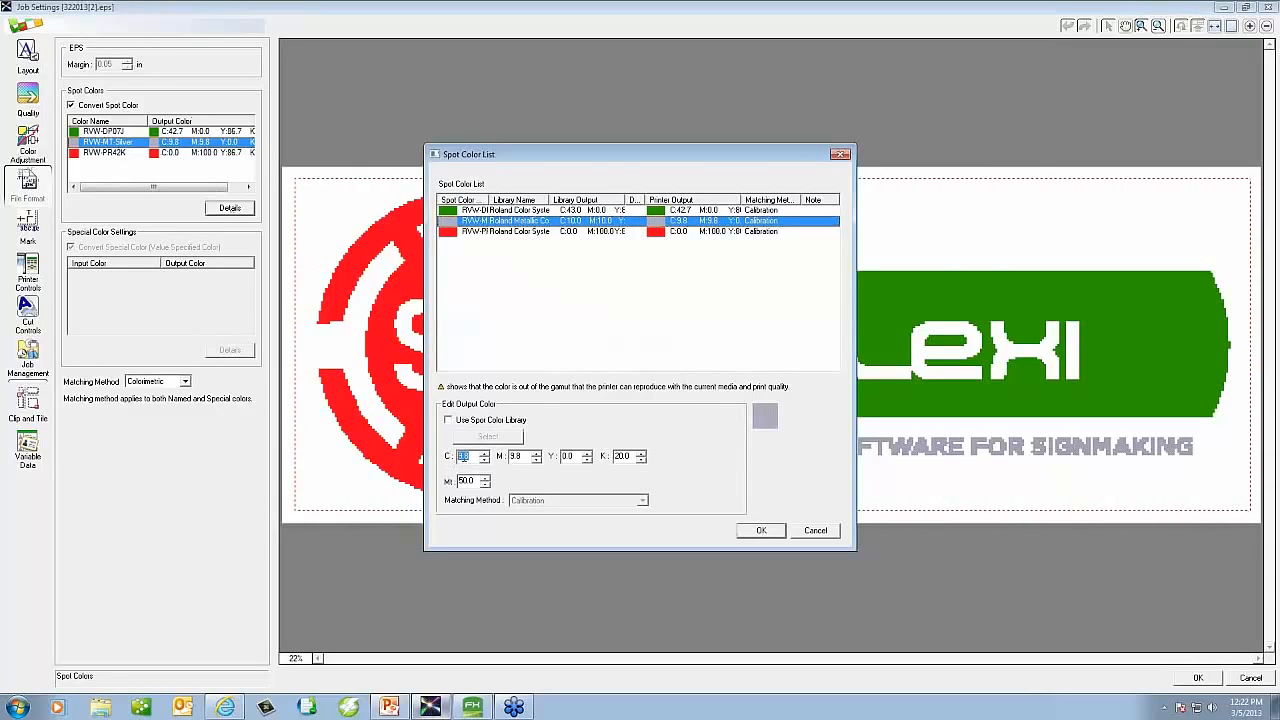
pyautogui.write('0')
pyautogui.moveTo(524, 456); pyautogui.dragTo(506, 456)
pyautogui.write('0')
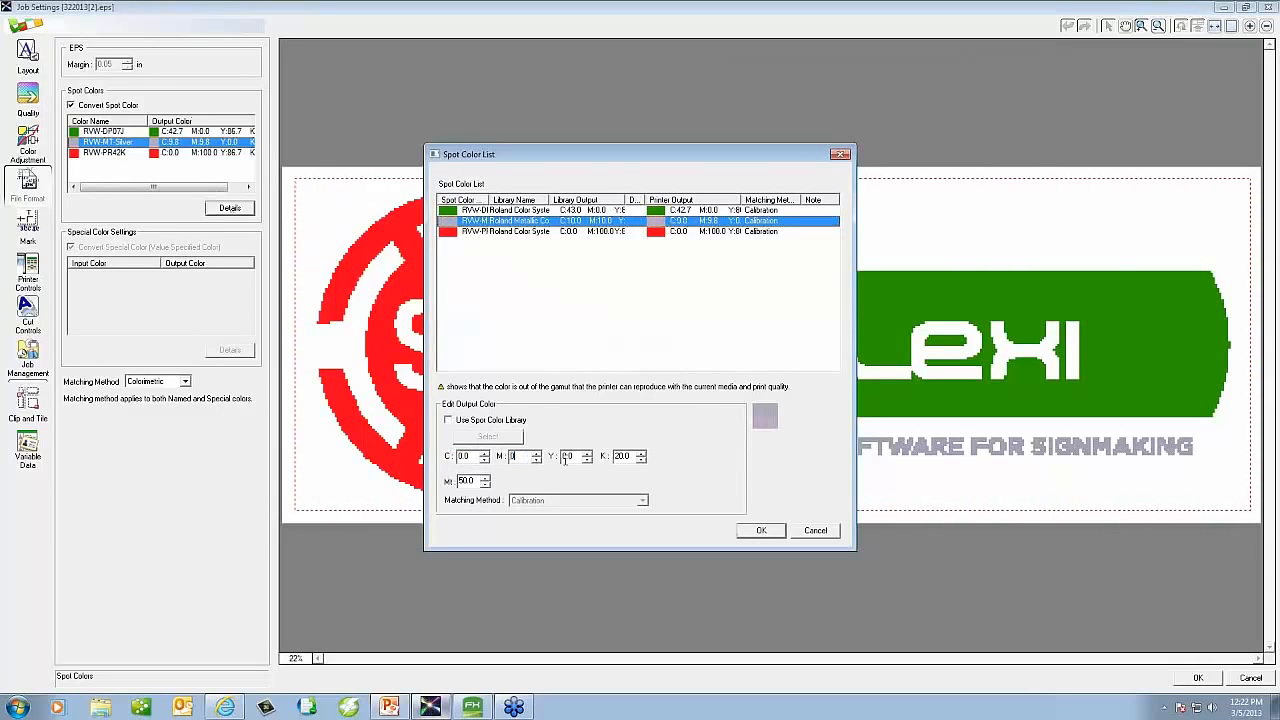
pyautogui.moveTo(629, 456); pyautogui.dragTo(603, 456)
pyautogui.write('0')
pyautogui.moveTo(475, 481); pyautogui.dragTo(441, 481)
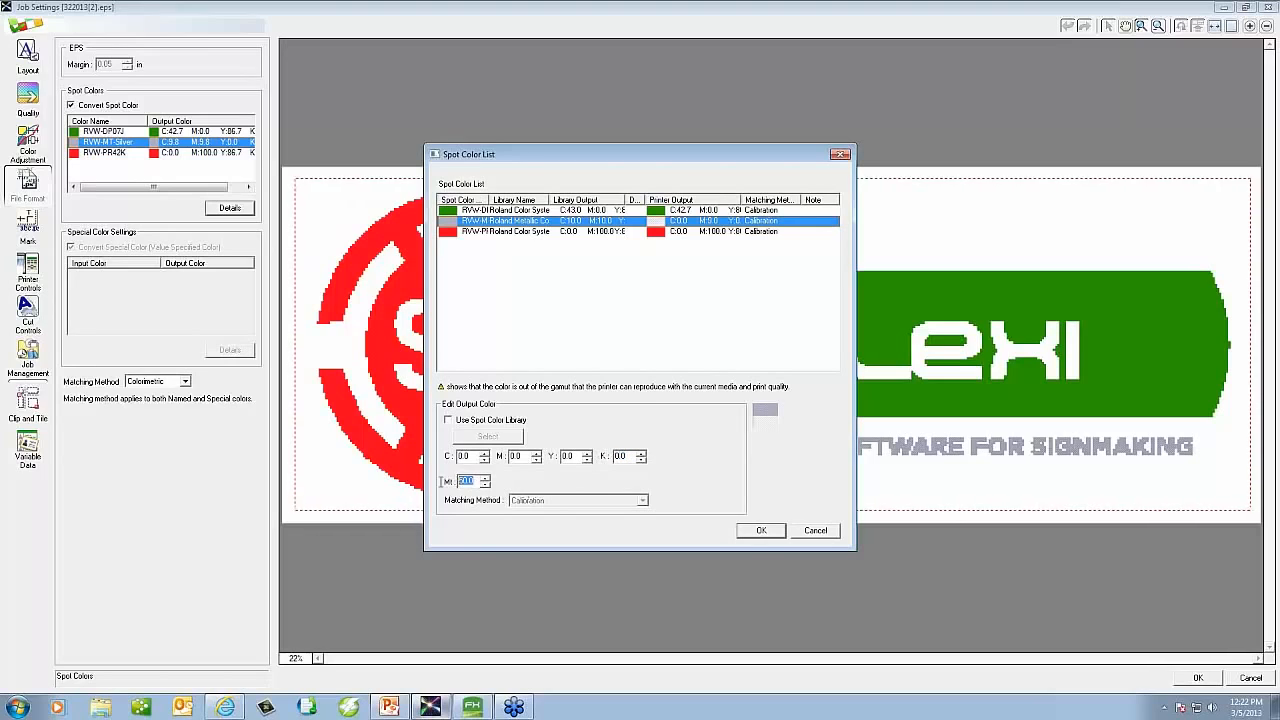
pyautogui.write('100')
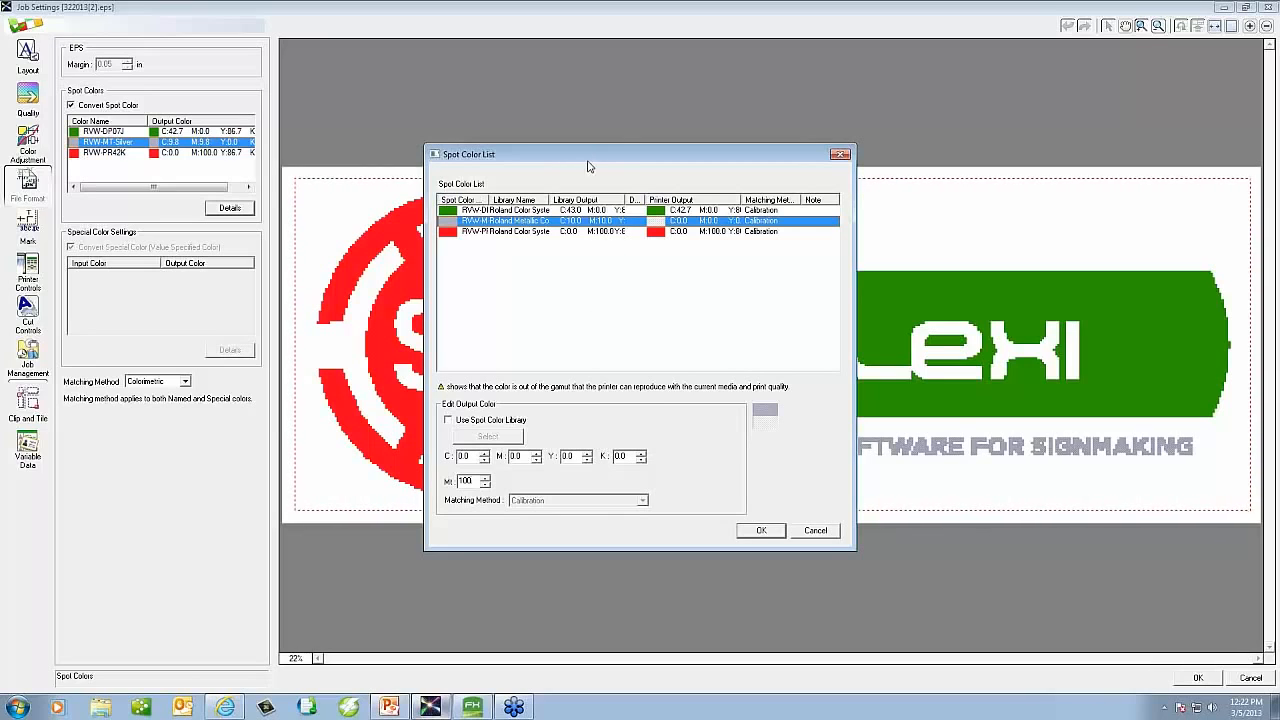
pyautogui.click(765, 534)
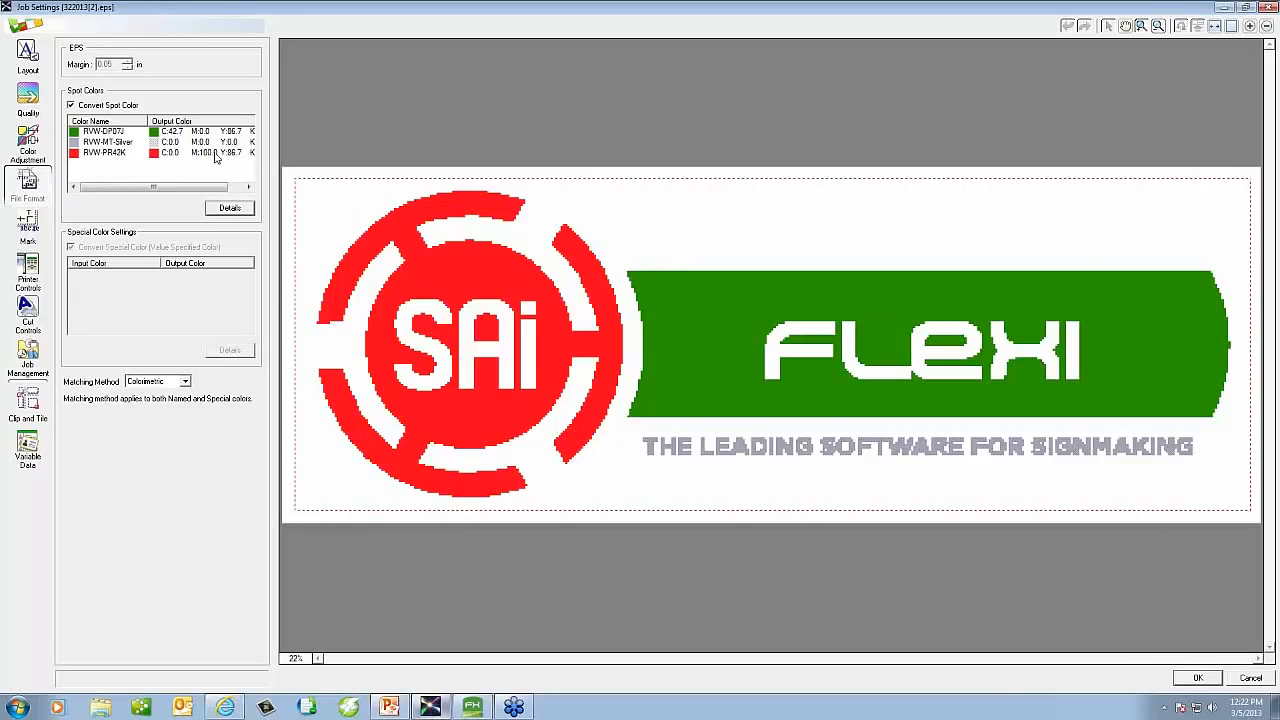
# Review the job's mark and property label settings and its cutting options
pyautogui.click(36, 232)
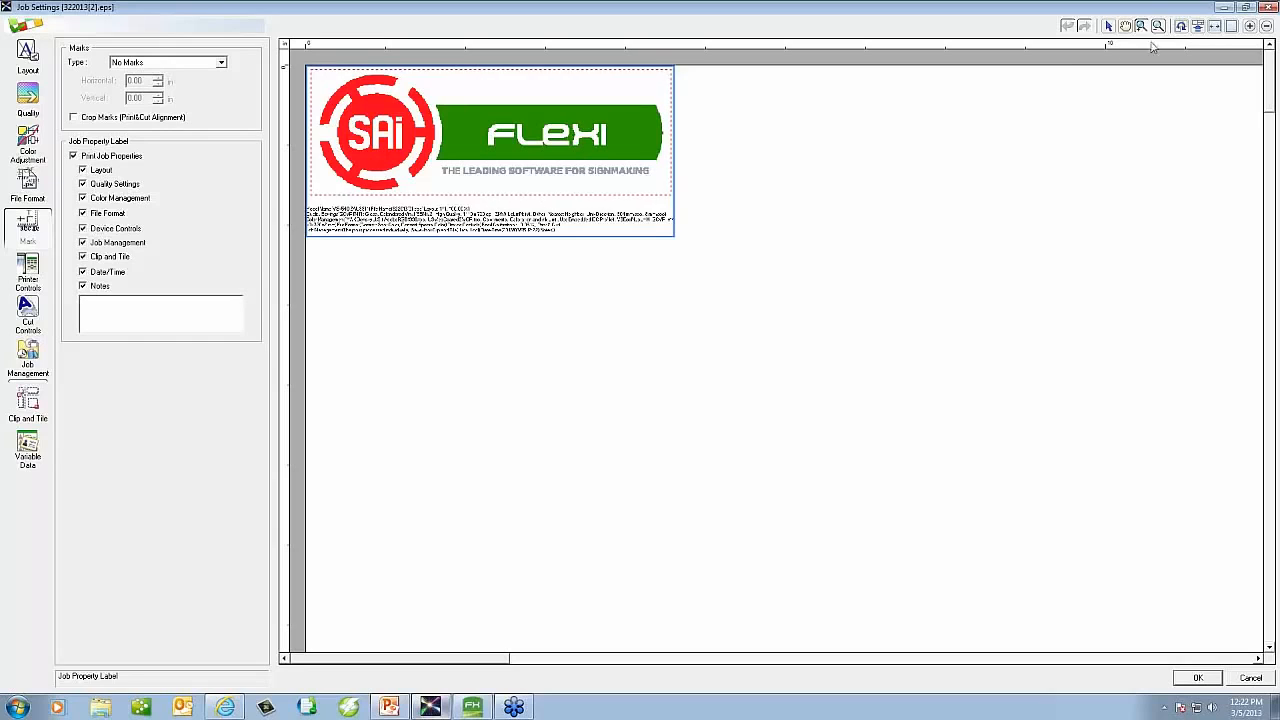
pyautogui.moveTo(671, 235); pyautogui.dragTo(345, 194)
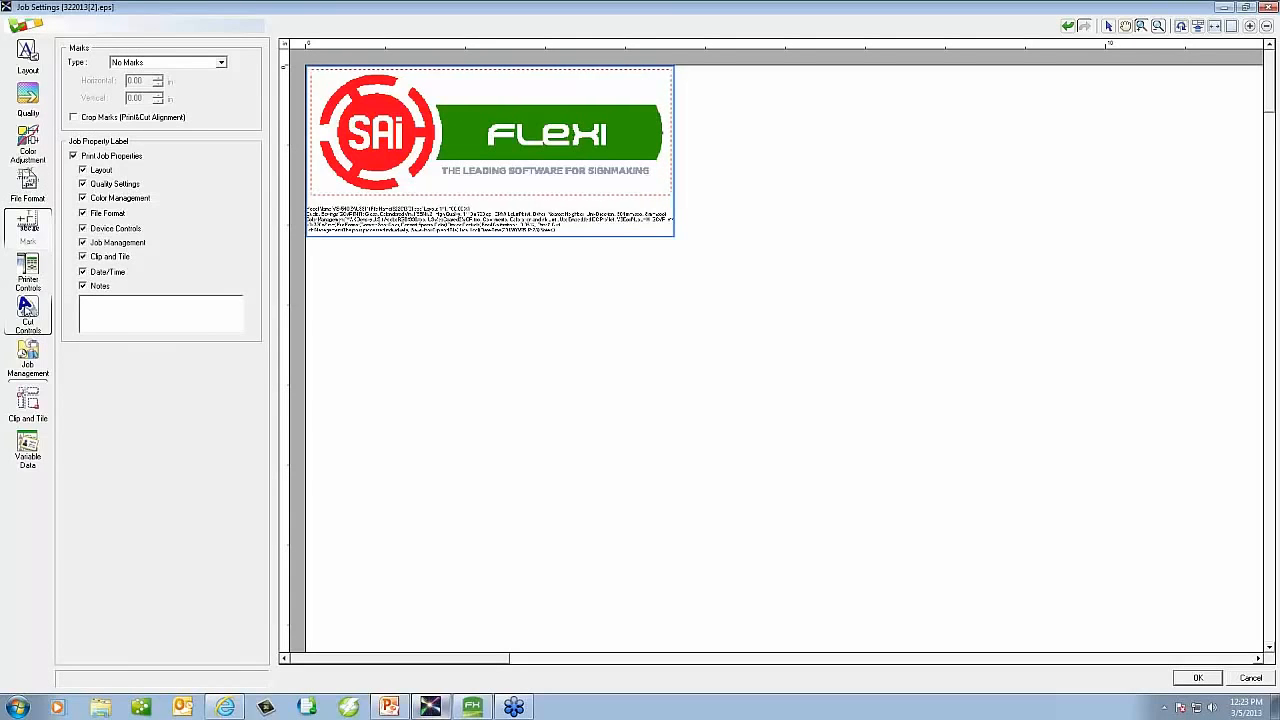
pyautogui.click(28, 312)
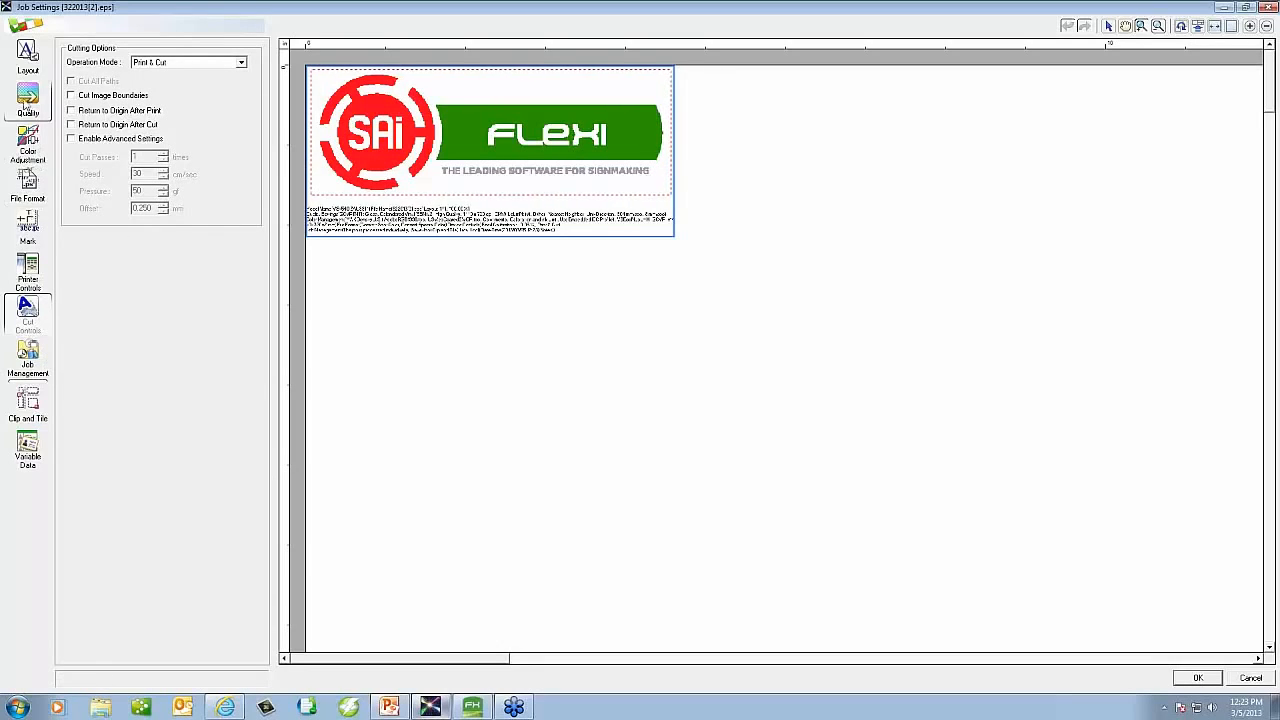
# Check the job's layout and quality settings against the FlexiSIGN-PRO design, and accept the job settings
pyautogui.click(27, 60)
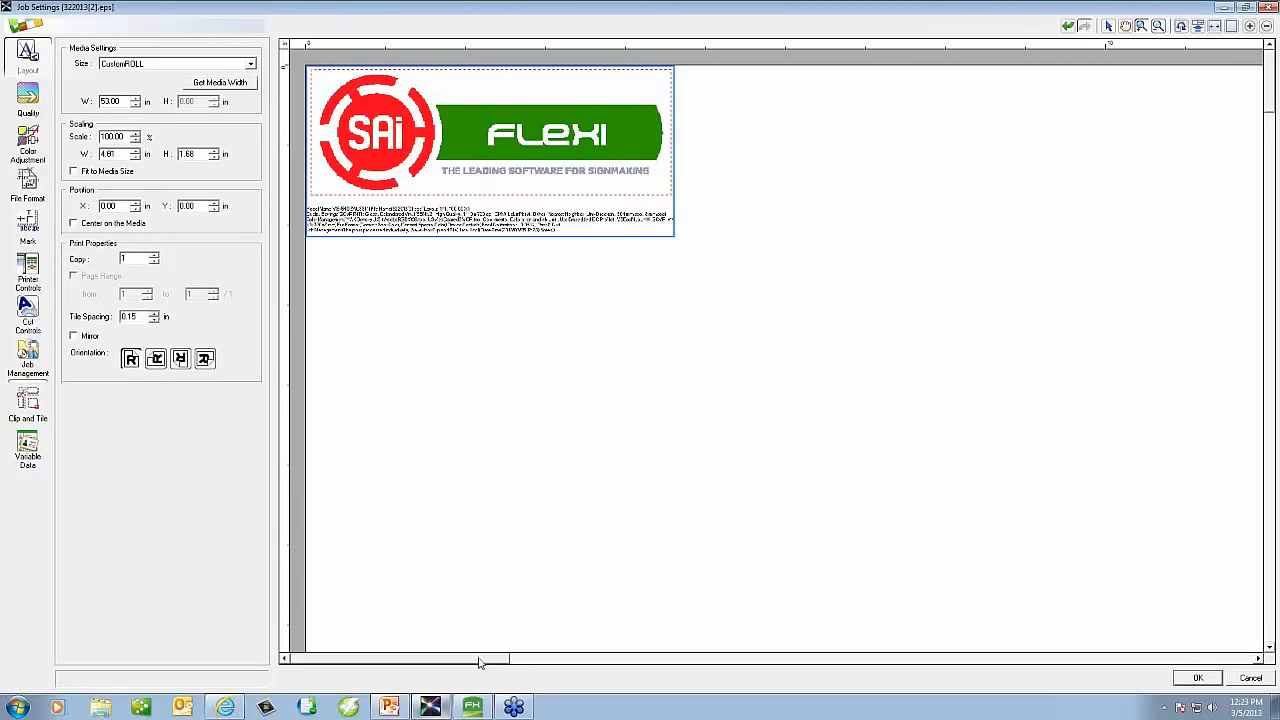
pyautogui.click(476, 706)
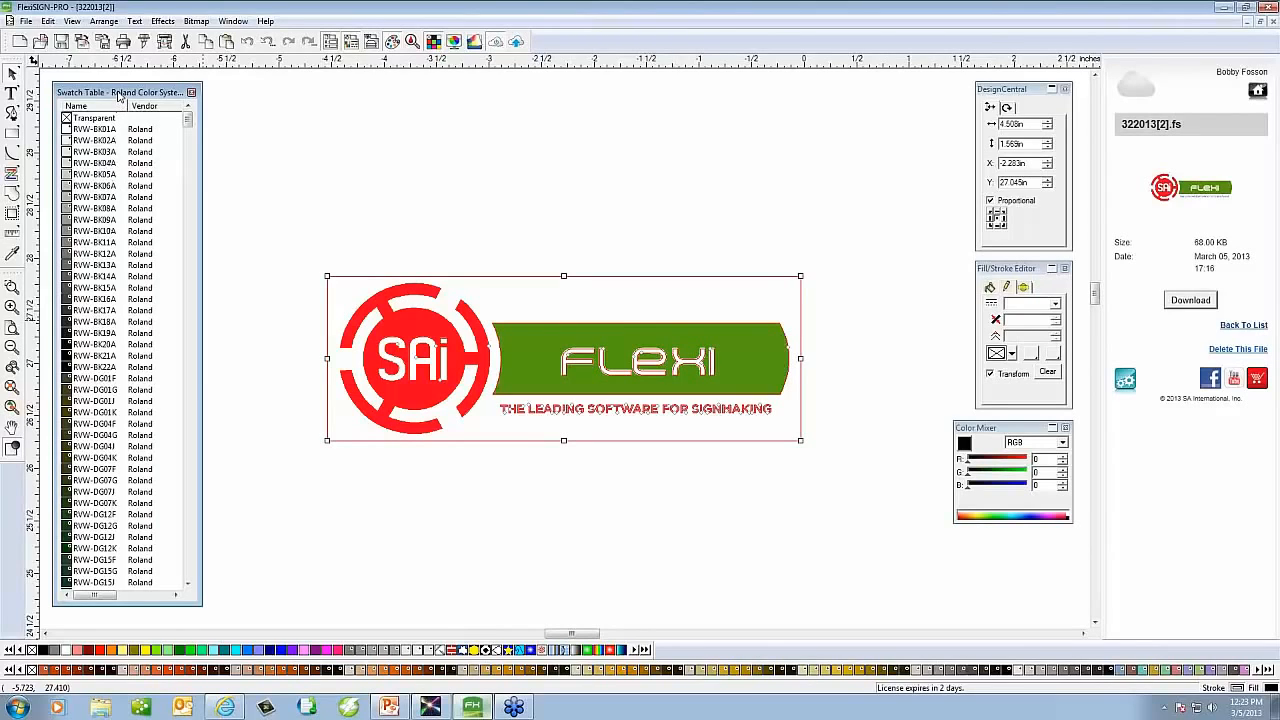
pyautogui.moveTo(118, 94); pyautogui.dragTo(112, 88)
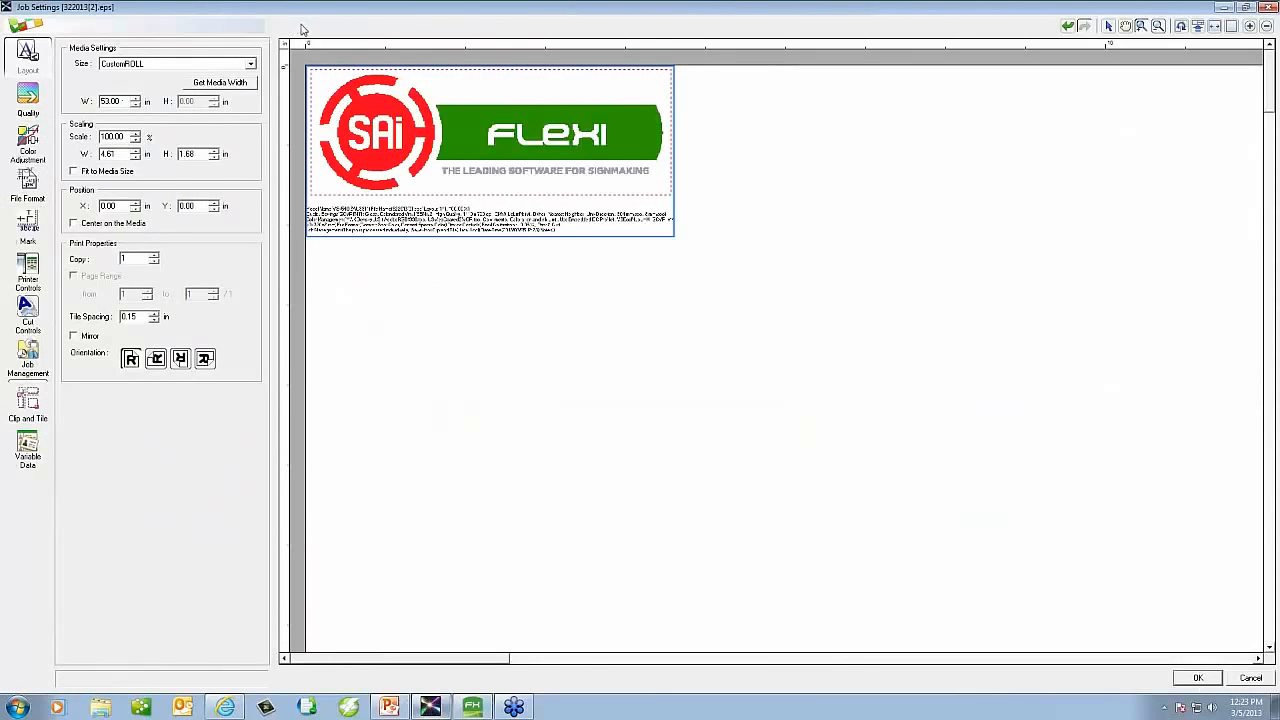
pyautogui.click(22, 100)
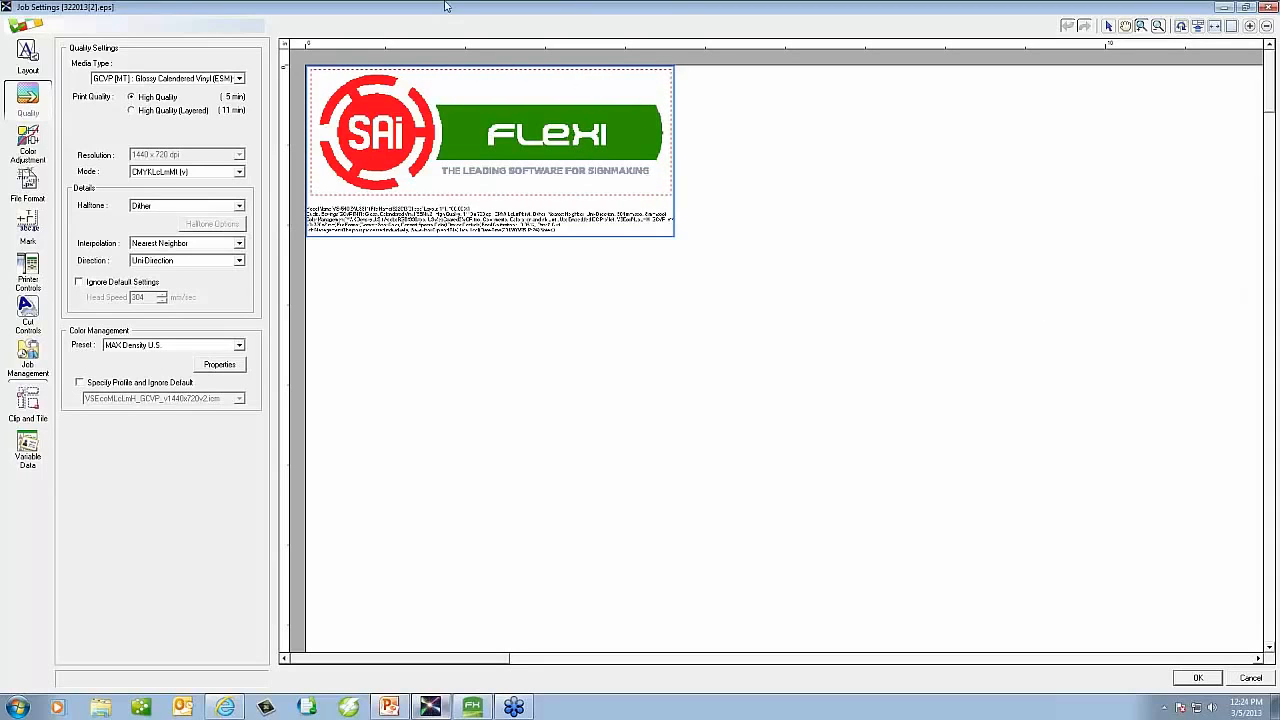
pyautogui.click(1197, 679)
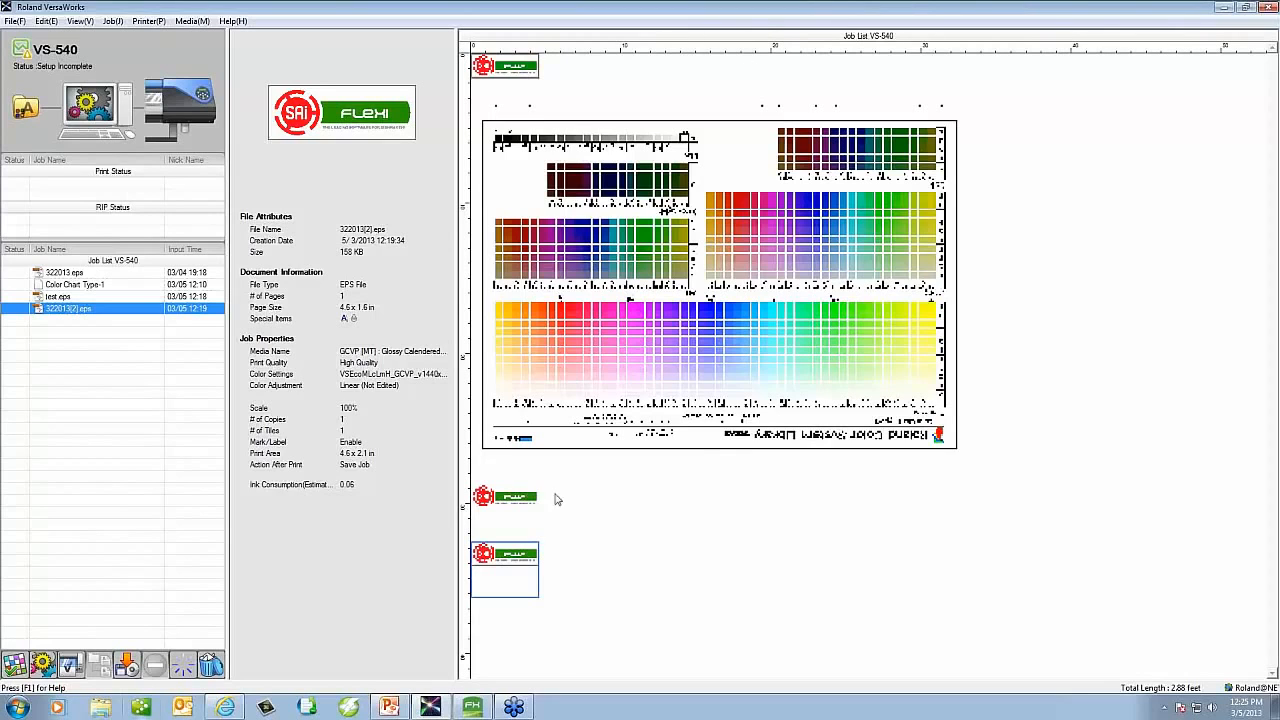
# Switch to FlexiSIGN-PRO and launch Preference Manager from the SAi Production Suite Cloud program group
pyautogui.click(487, 708)
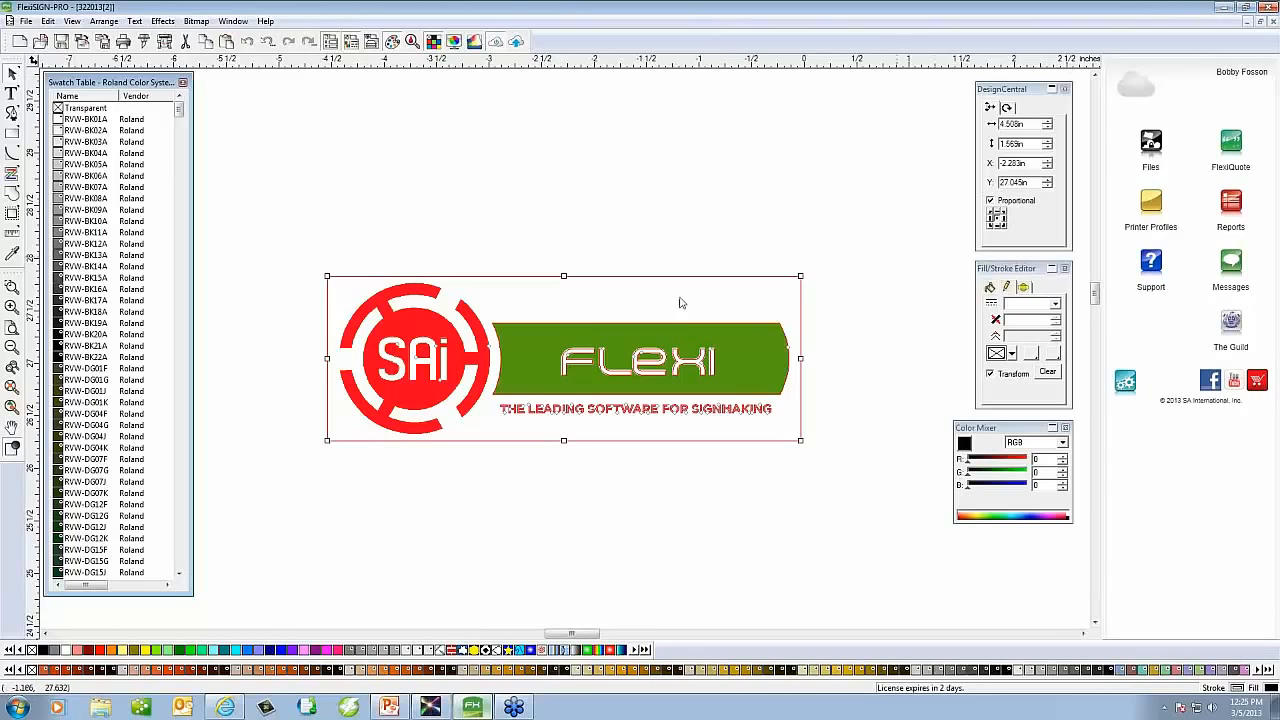
pyautogui.click(20, 708)
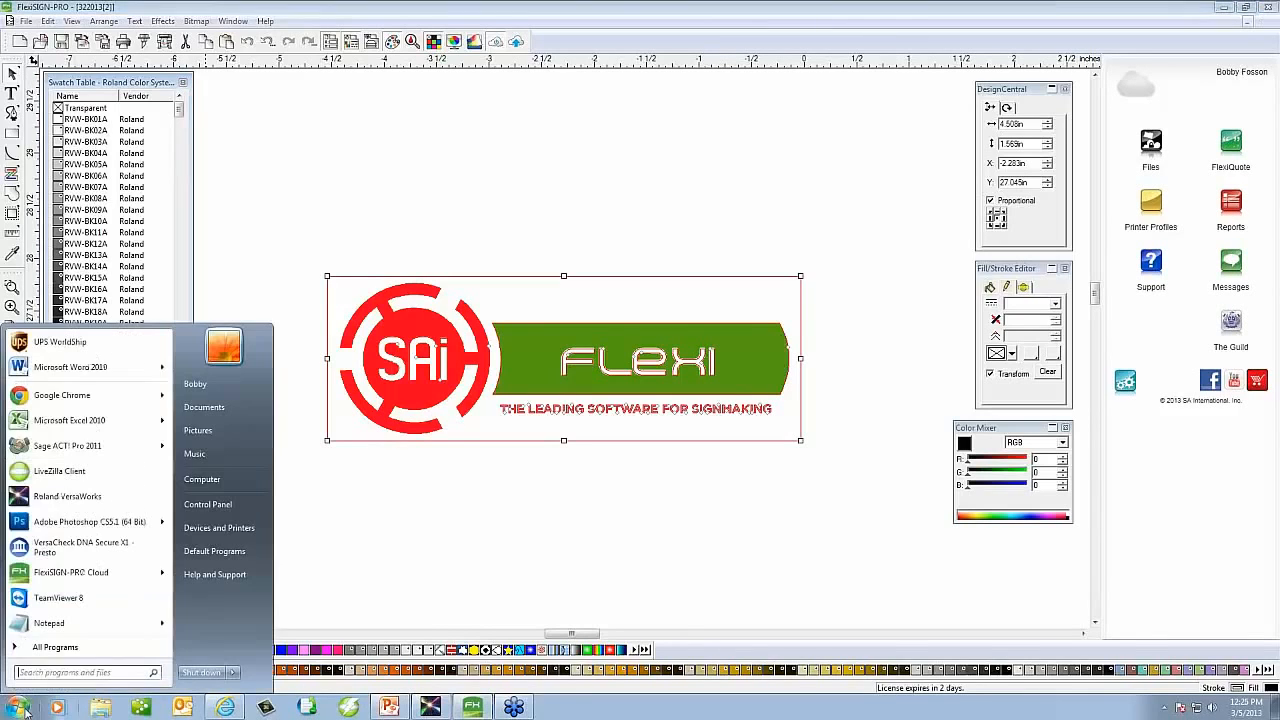
pyautogui.click(45, 648)
pyautogui.scroll(-1, 167, 432)
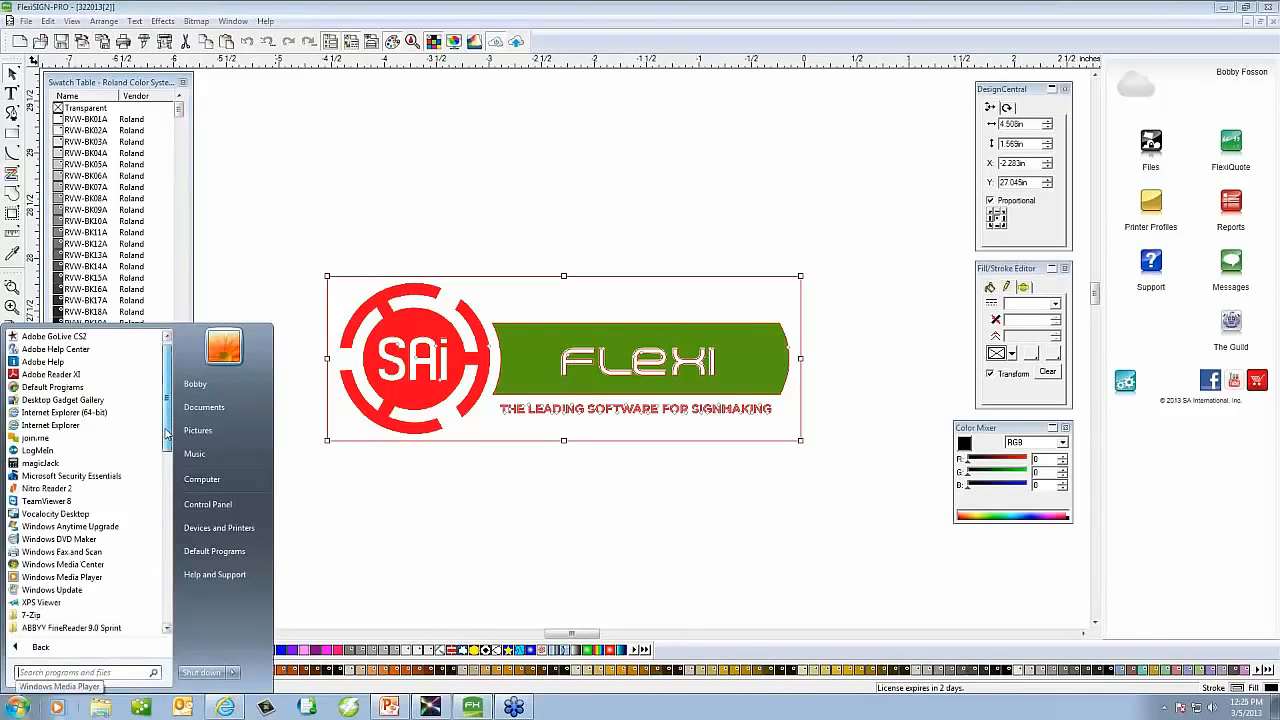
pyautogui.scroll(-5, 167, 432)
pyautogui.click(69, 513)
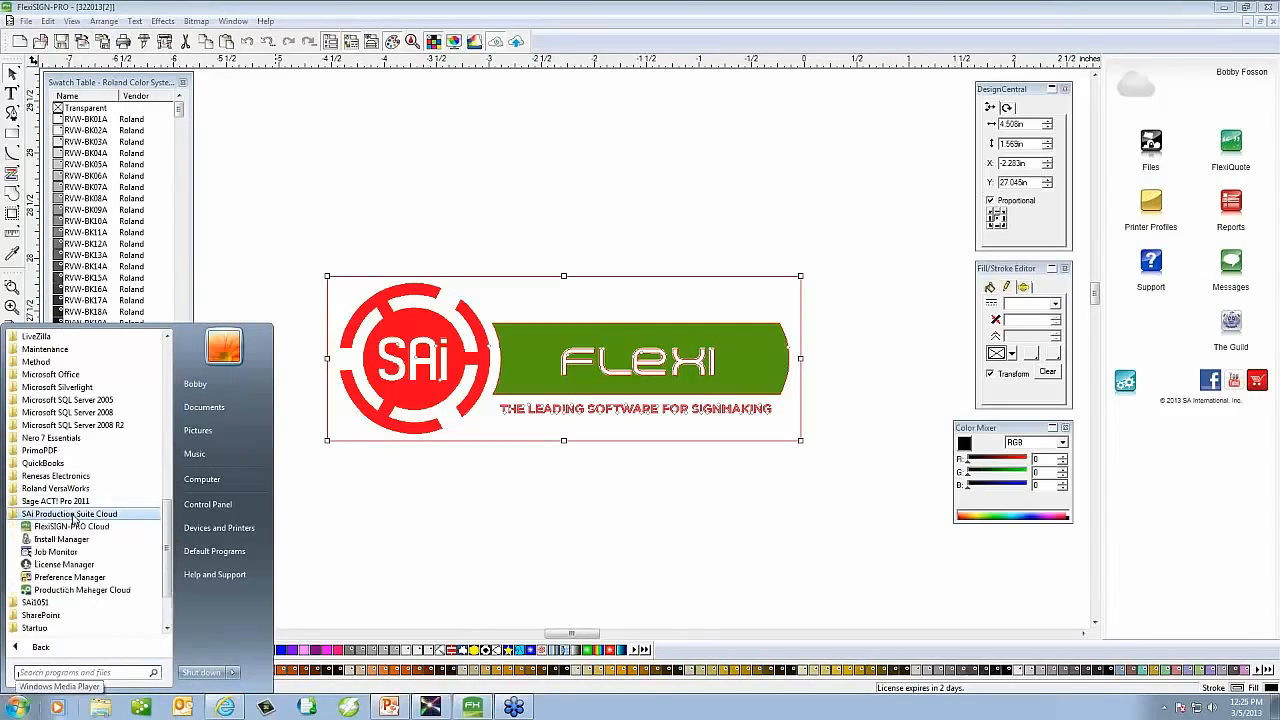
pyautogui.click(72, 578)
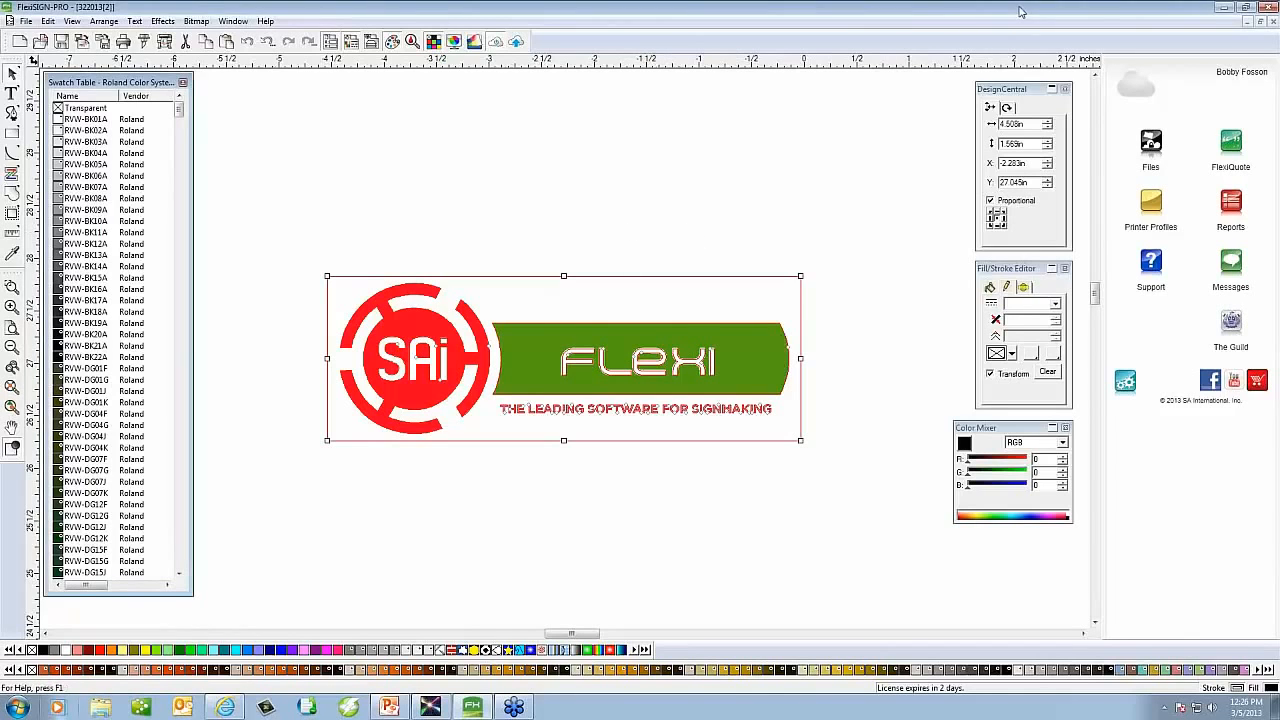
# Minimize and bring back the maximized FlexiSIGN-PRO window, and reposition the Swatch Table closer to the logo
pyautogui.click(1225, 9)
pyautogui.click(474, 707)
pyautogui.doubleClick(875, 12)
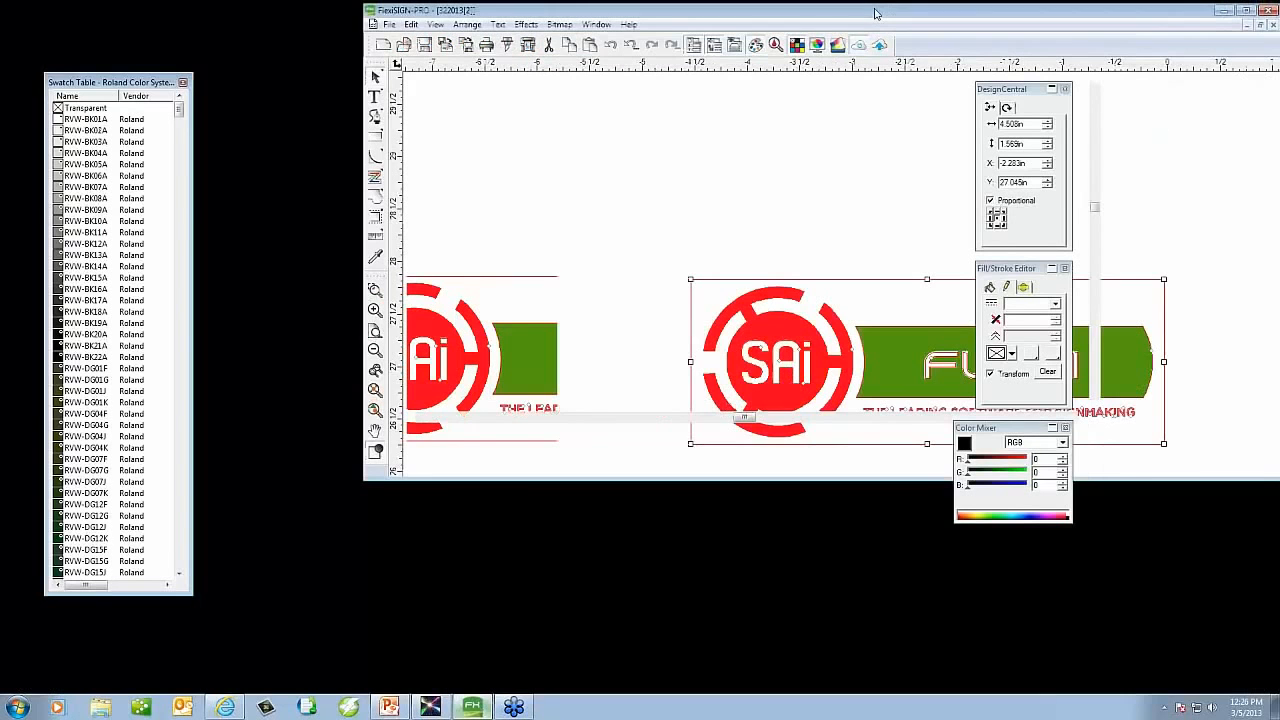
pyautogui.doubleClick(875, 12)
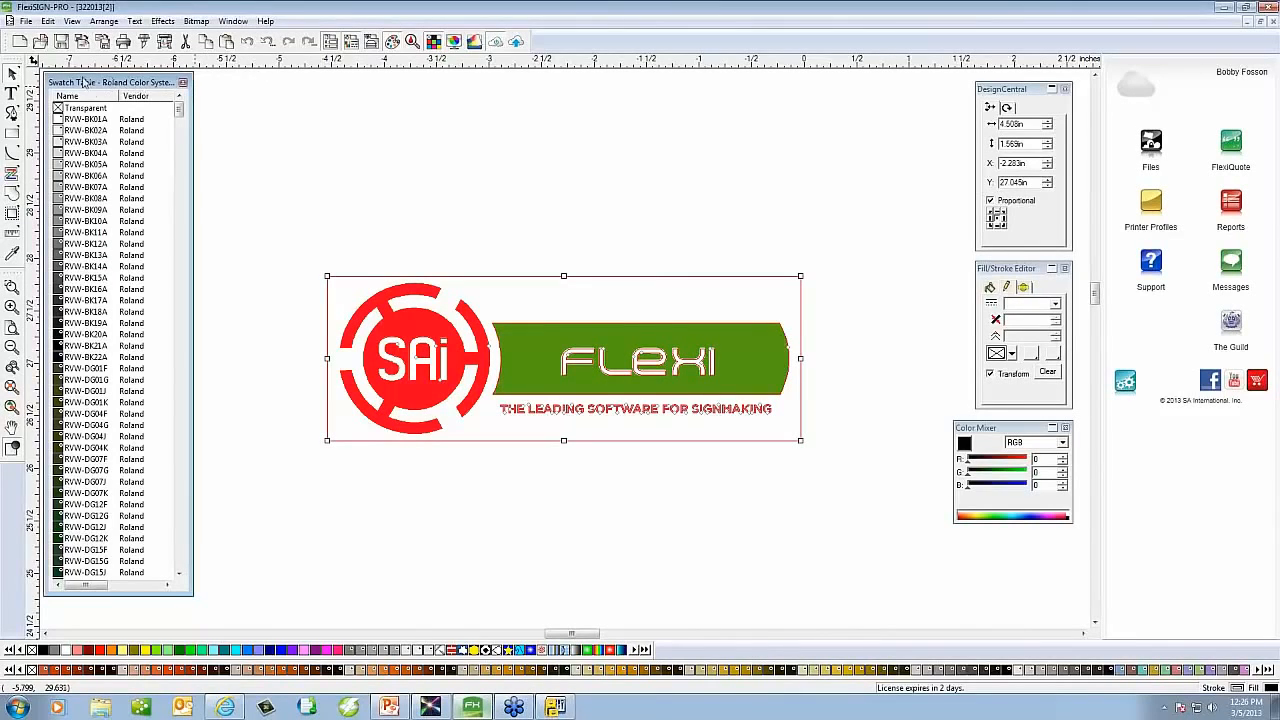
pyautogui.moveTo(112, 85); pyautogui.dragTo(218, 90)
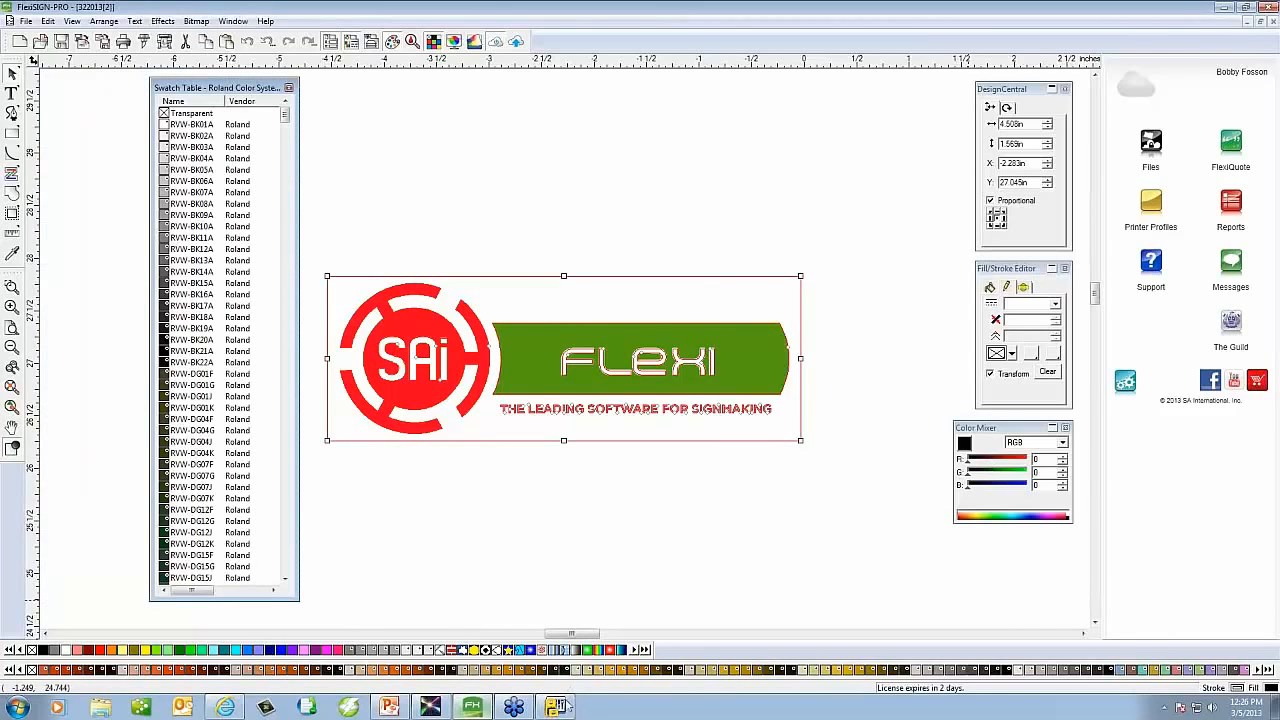
# Switch to Roland VersaWorks and delete all jobs from the VS-540 job list
pyautogui.click(435, 708)
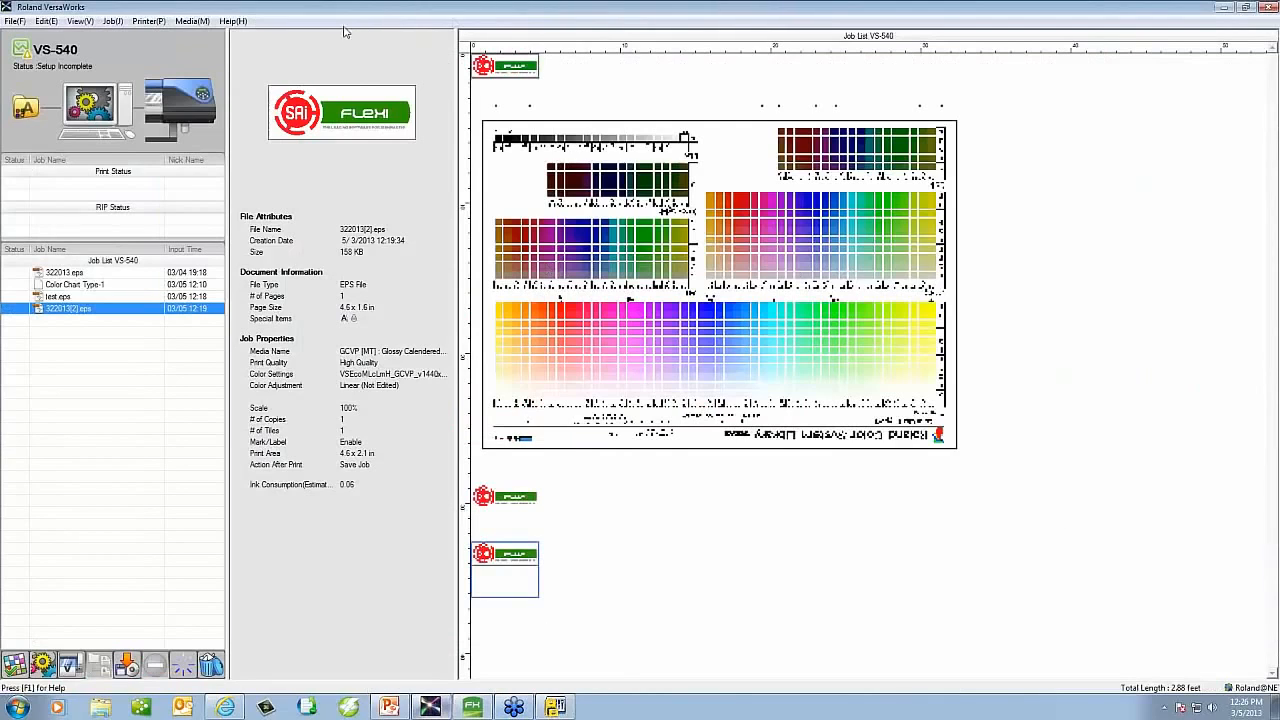
pyautogui.click(96, 272)
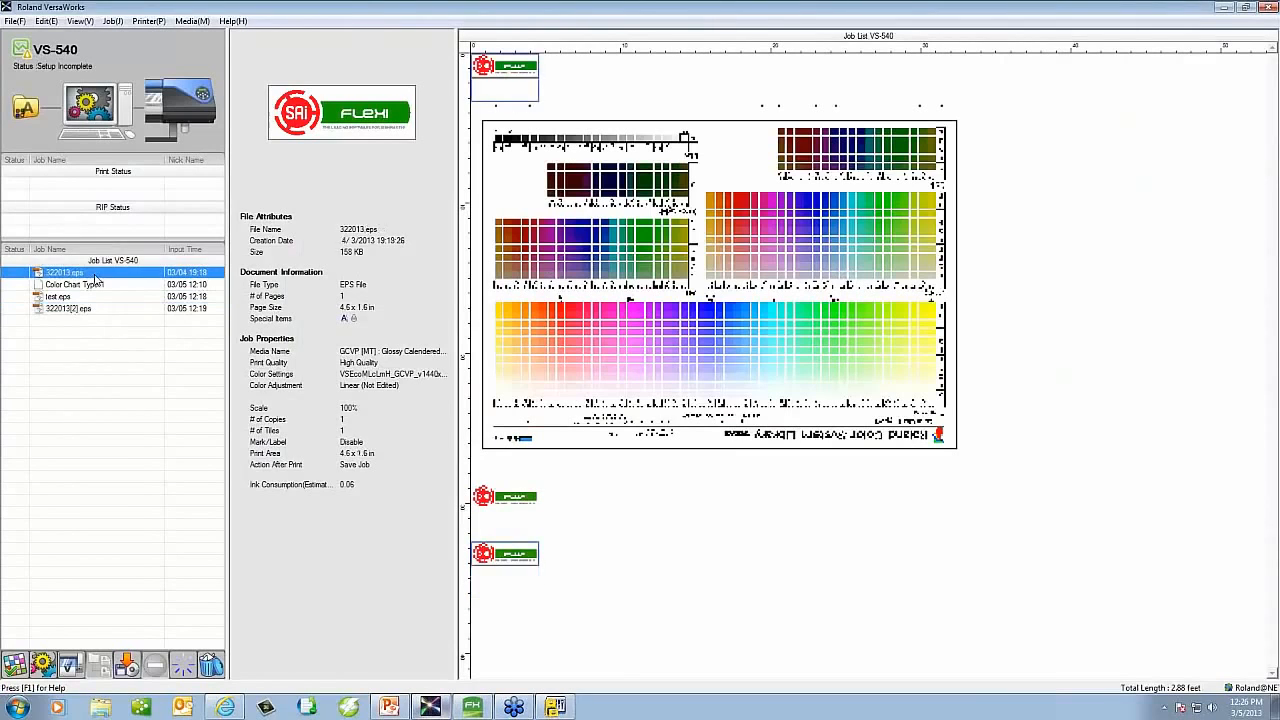
pyautogui.press('Delete')
pyautogui.click(645, 380)
pyautogui.hotkey('ctrl', 'a')
pyautogui.press('Delete')
pyautogui.click(636, 376)
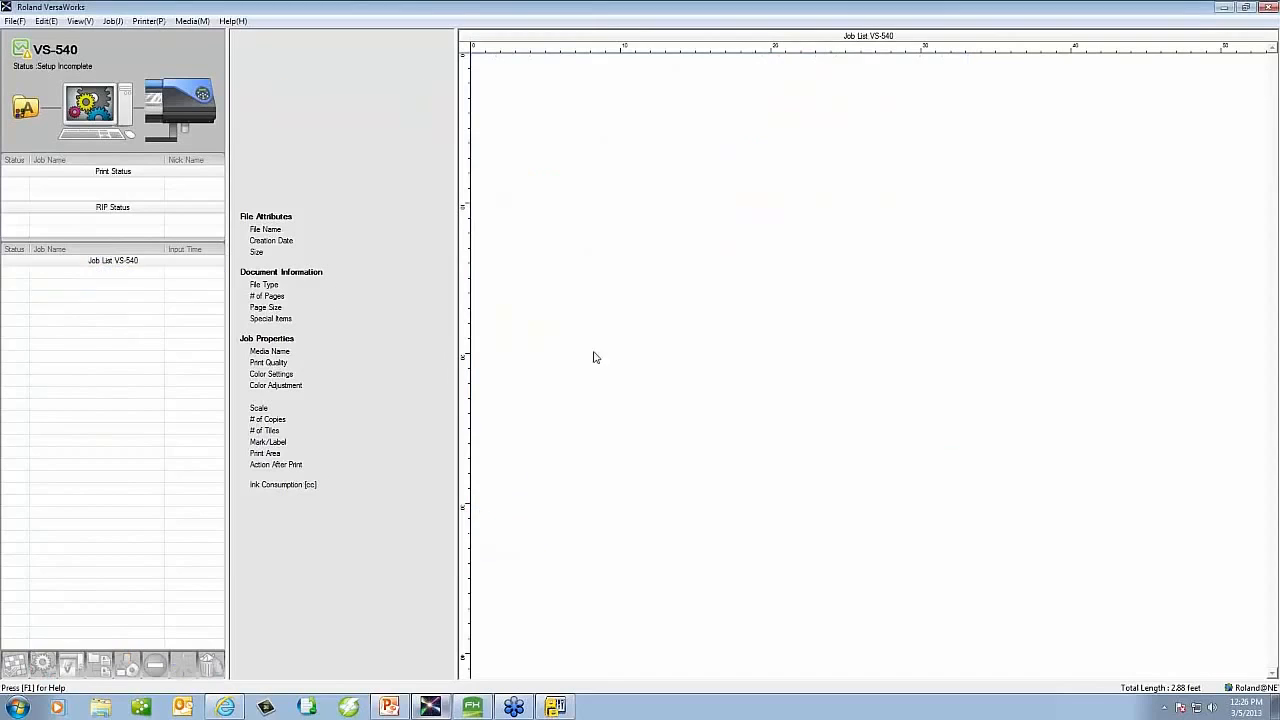
# Add Color Chart Type-1 and Color Chart Type-2 from the Roland Color System Library to the job list
pyautogui.click(192, 21)
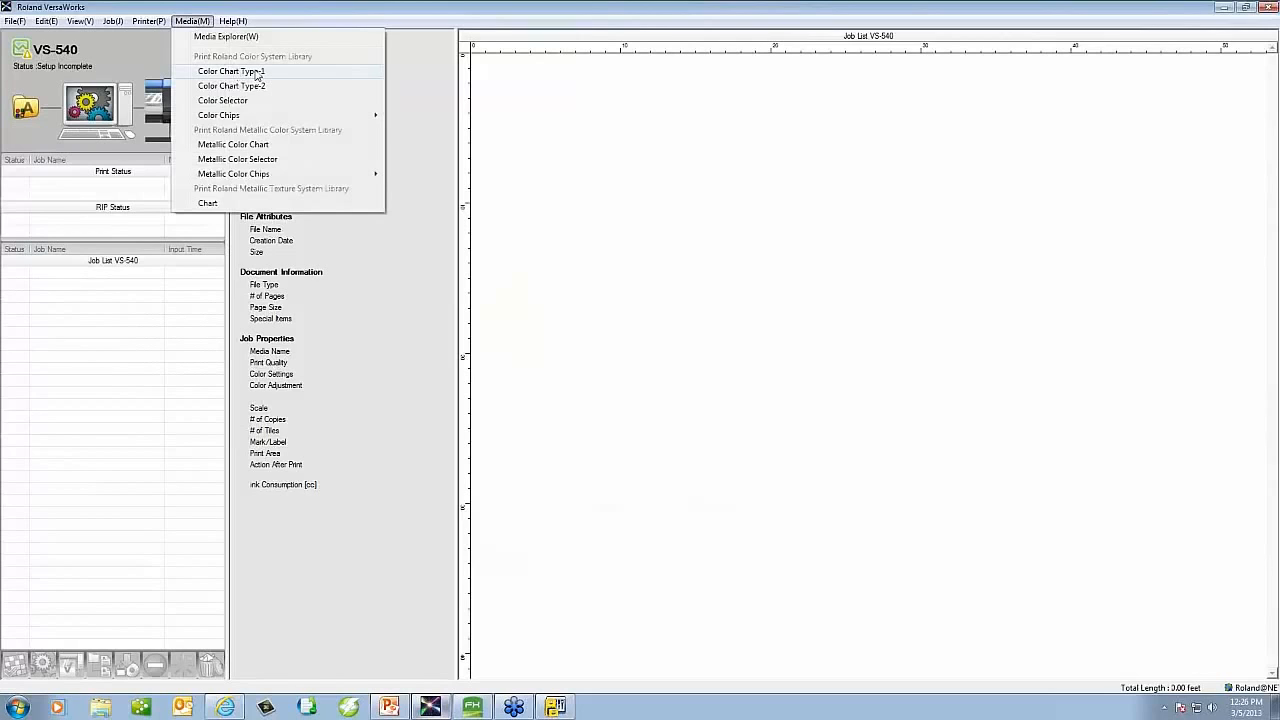
pyautogui.click(257, 73)
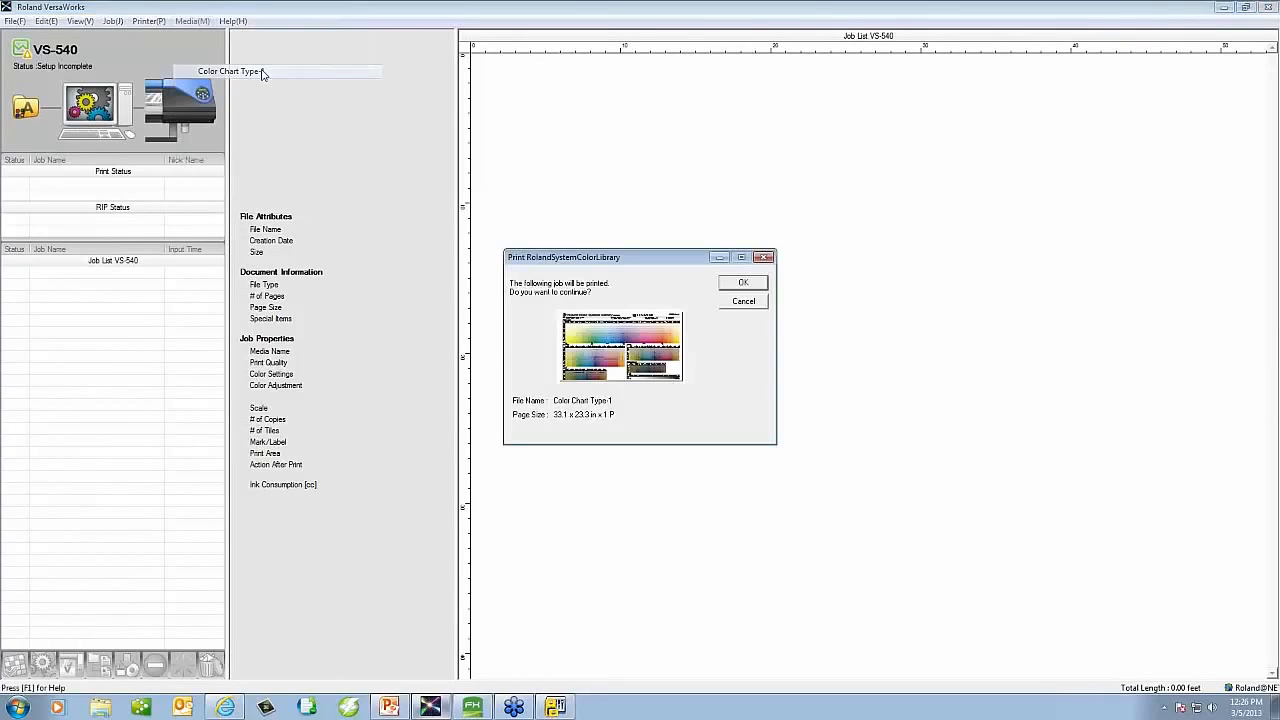
pyautogui.click(743, 284)
pyautogui.click(192, 21)
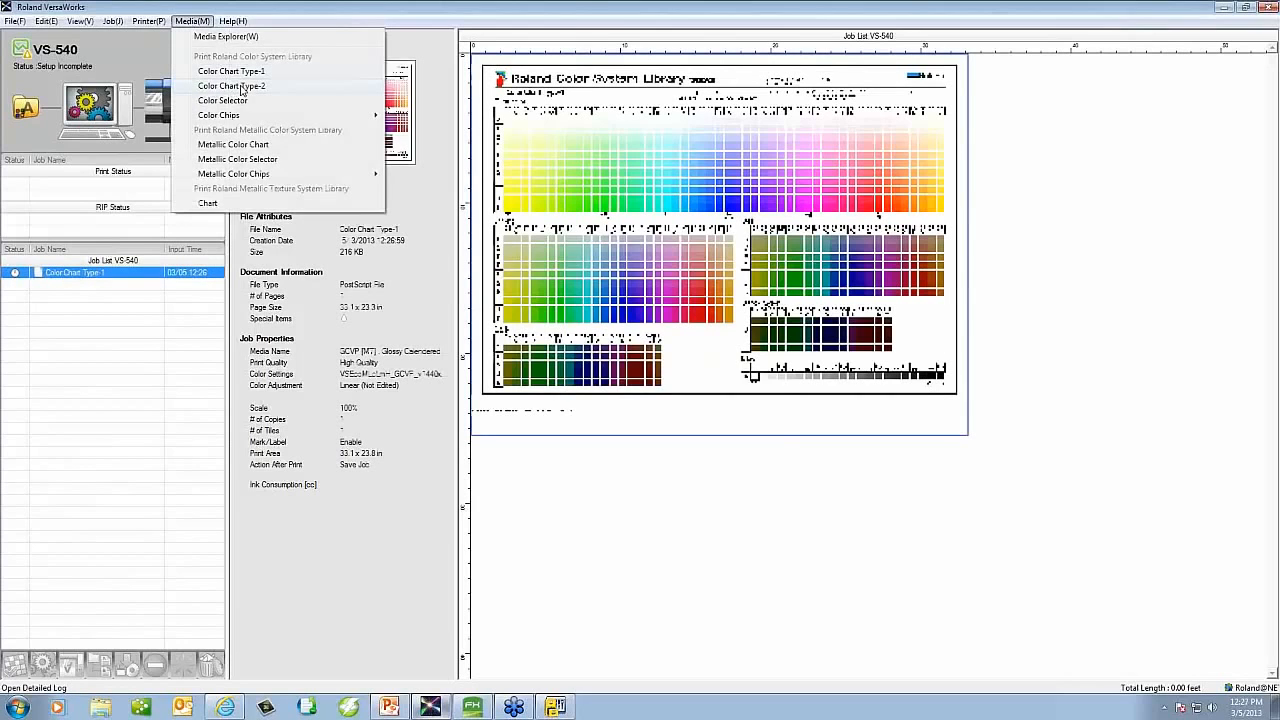
pyautogui.click(241, 88)
pyautogui.click(743, 284)
# Add the Metallic Color Selector from the Roland Metallic Color System Library to the job list
pyautogui.click(192, 21)
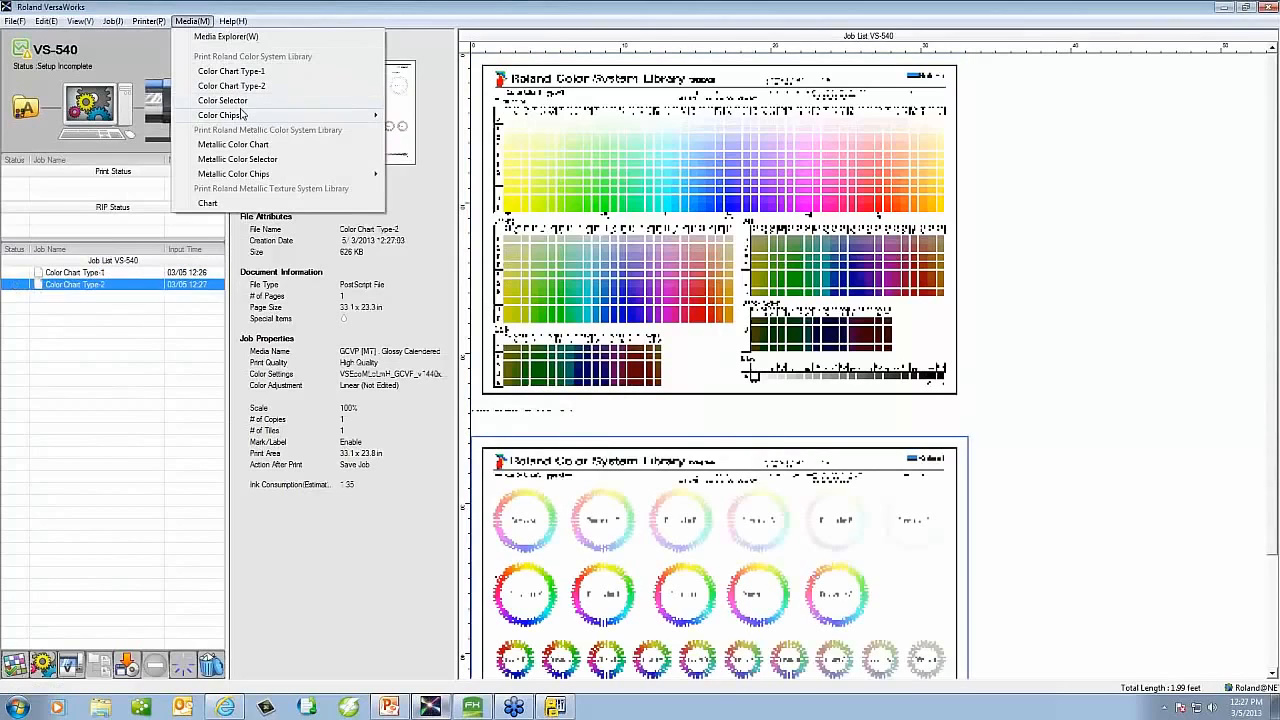
pyautogui.moveTo(290, 117)
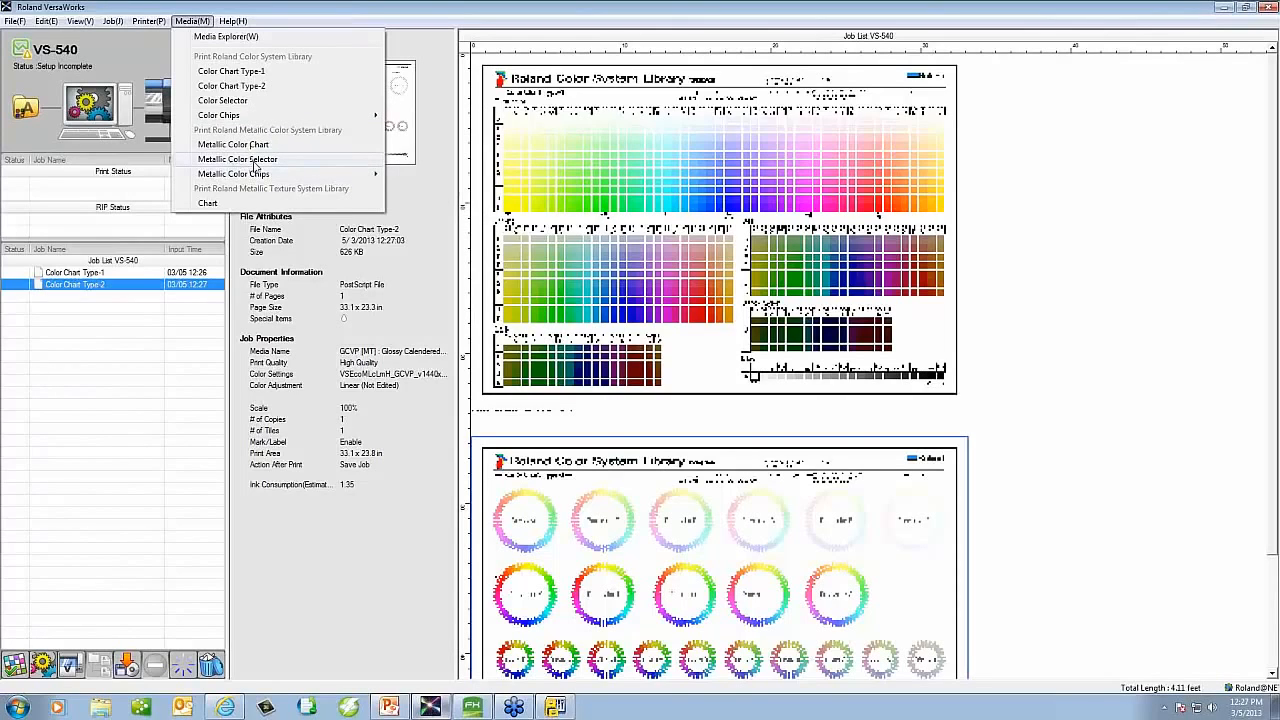
pyautogui.click(255, 163)
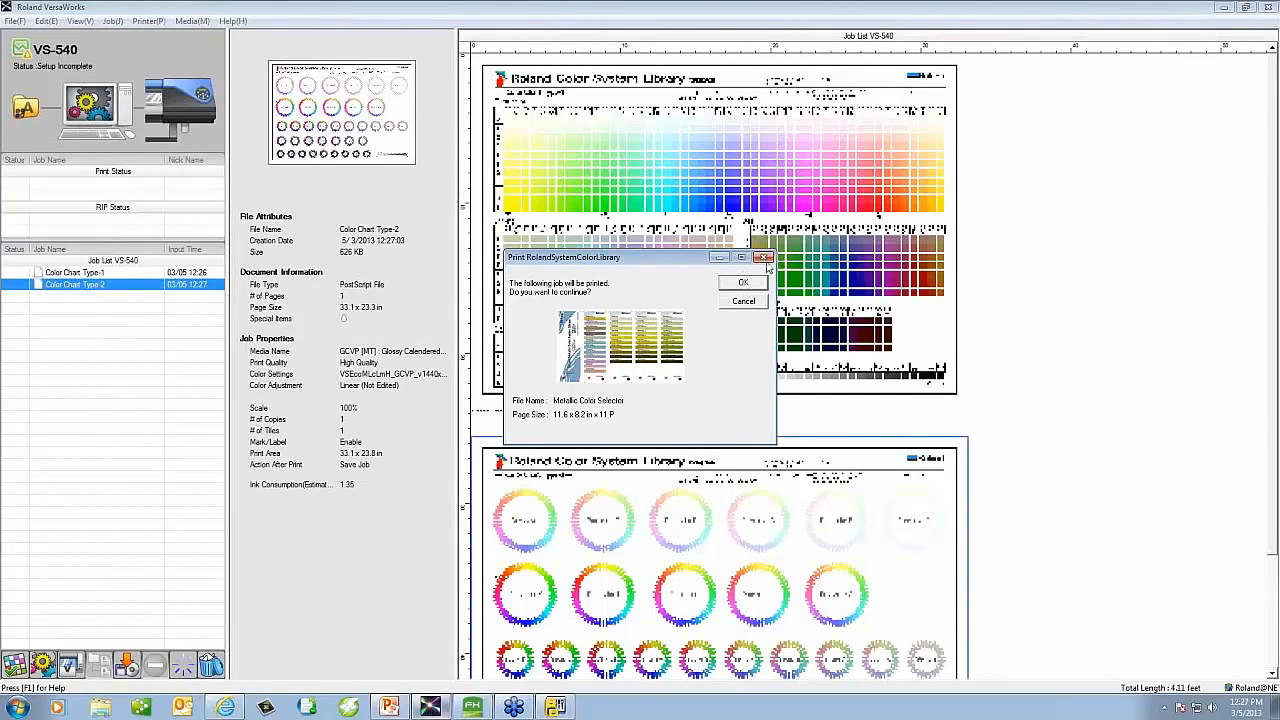
pyautogui.click(743, 283)
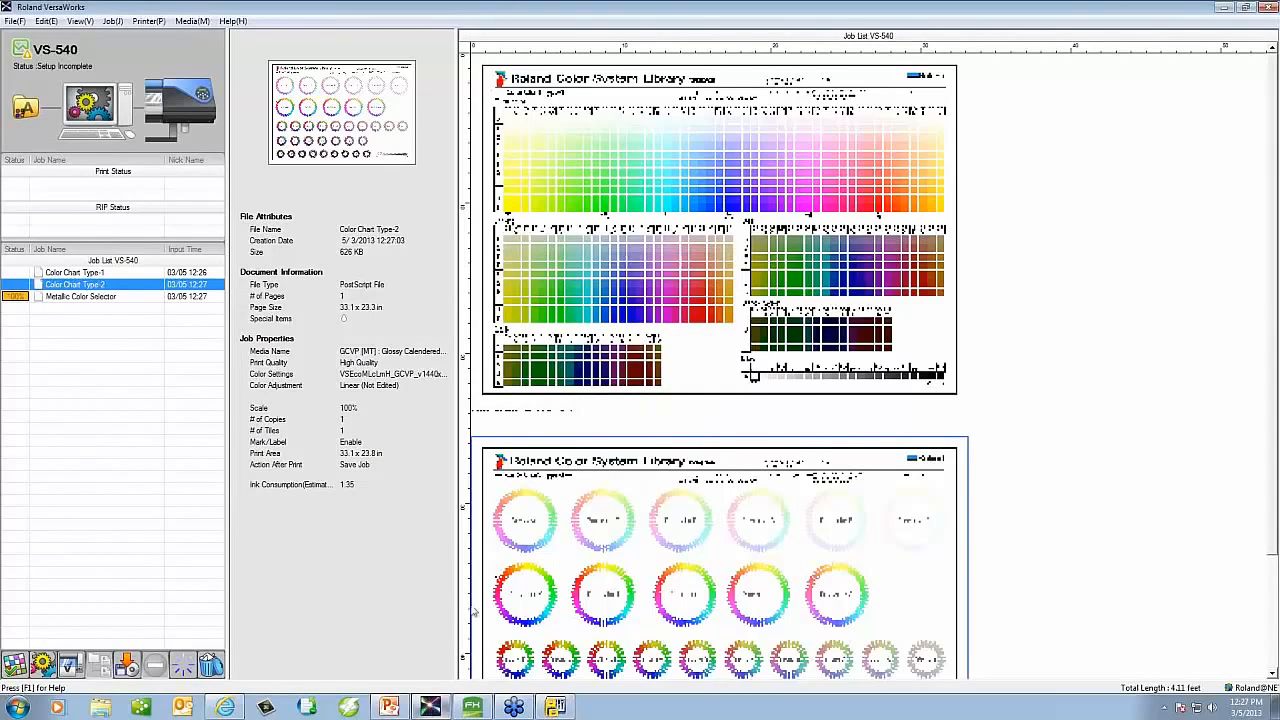
# Close FlexiSIGN-PRO and its logo document so that Preference Manager can be used
pyautogui.moveTo(515, 707)
pyautogui.click(555, 707)
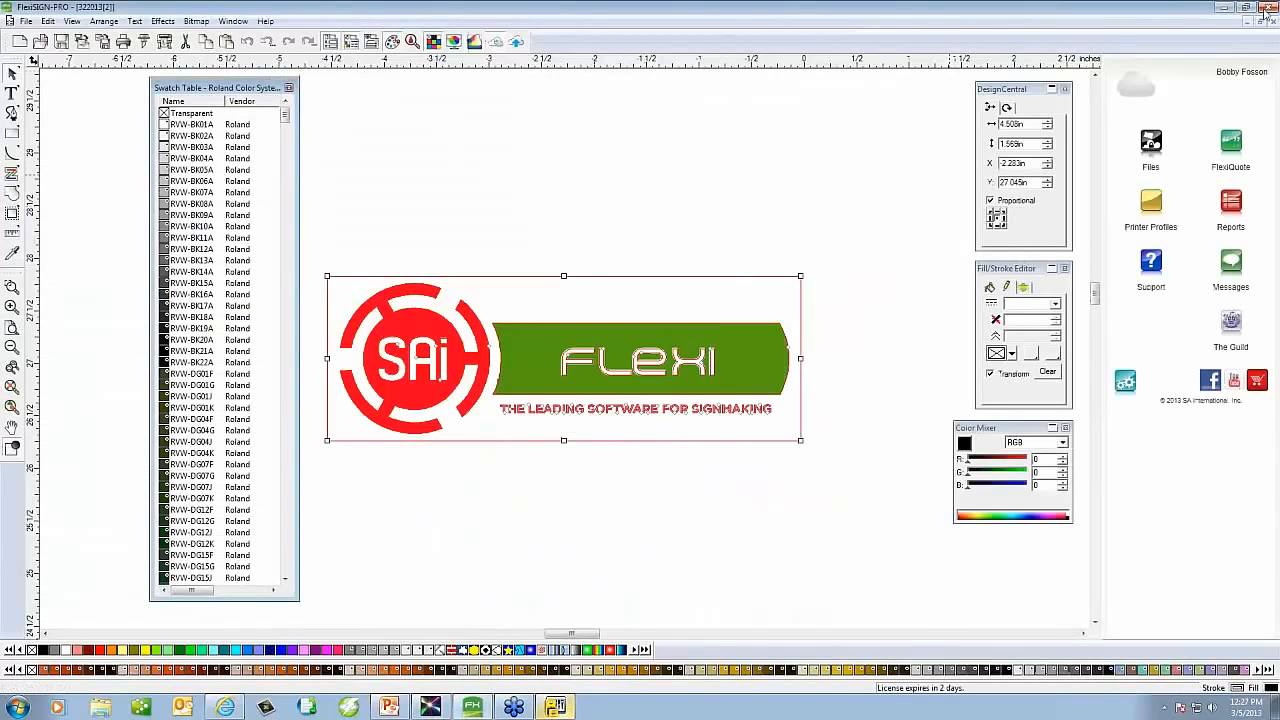
pyautogui.click(1271, 7)
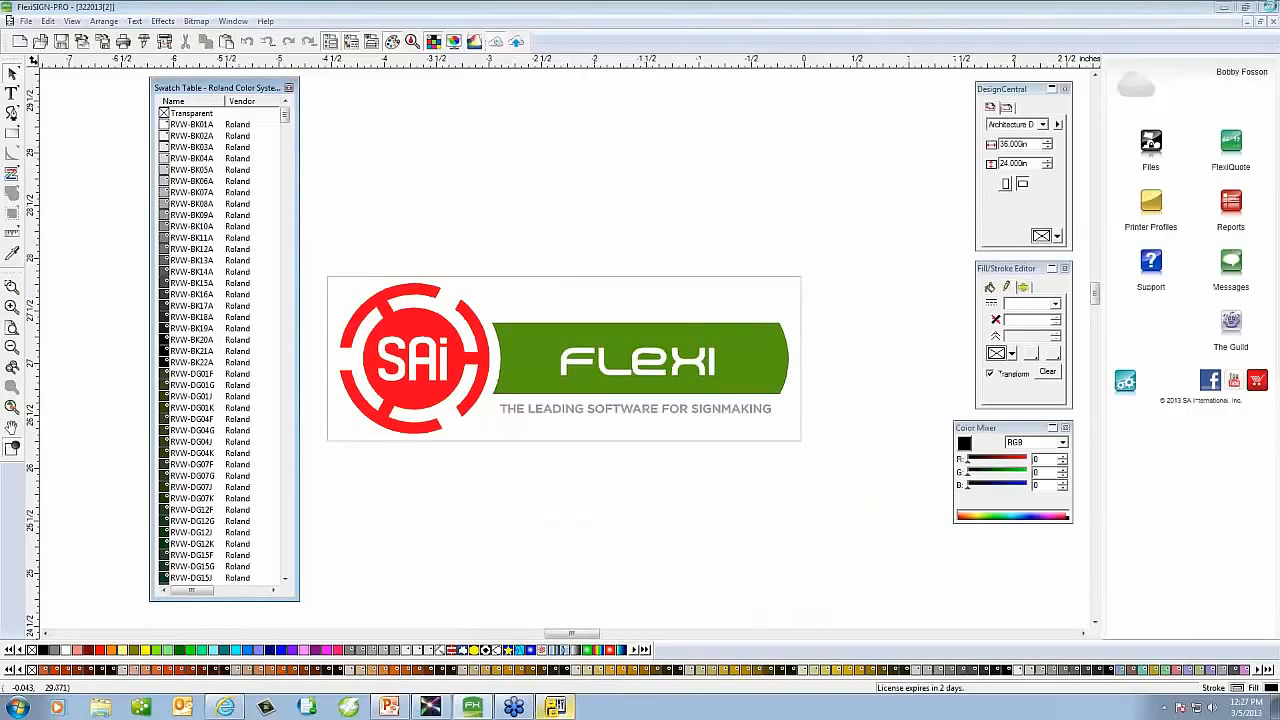
pyautogui.click(650, 384)
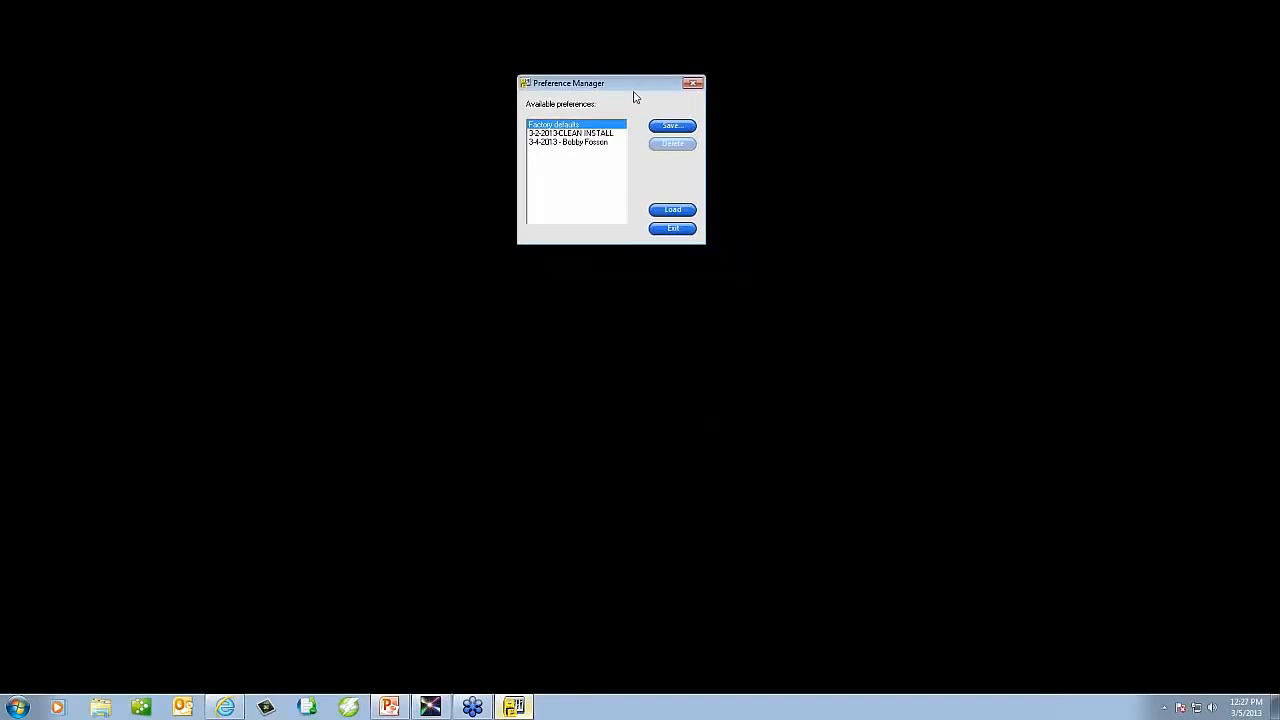
# Save the current preferences as "3-5-2013 - Added Roland Printer" and exit Preference Manager
pyautogui.moveTo(651, 77); pyautogui.dragTo(664, 61)
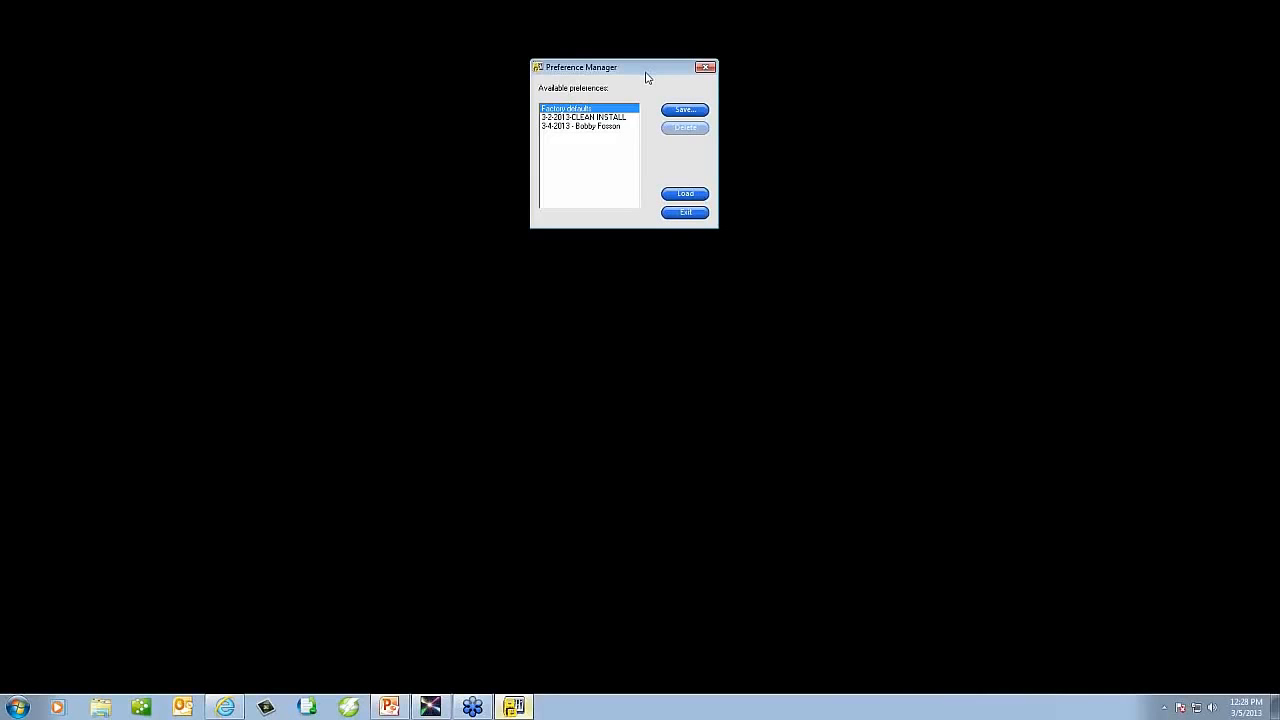
pyautogui.moveTo(650, 72); pyautogui.dragTo(661, 70)
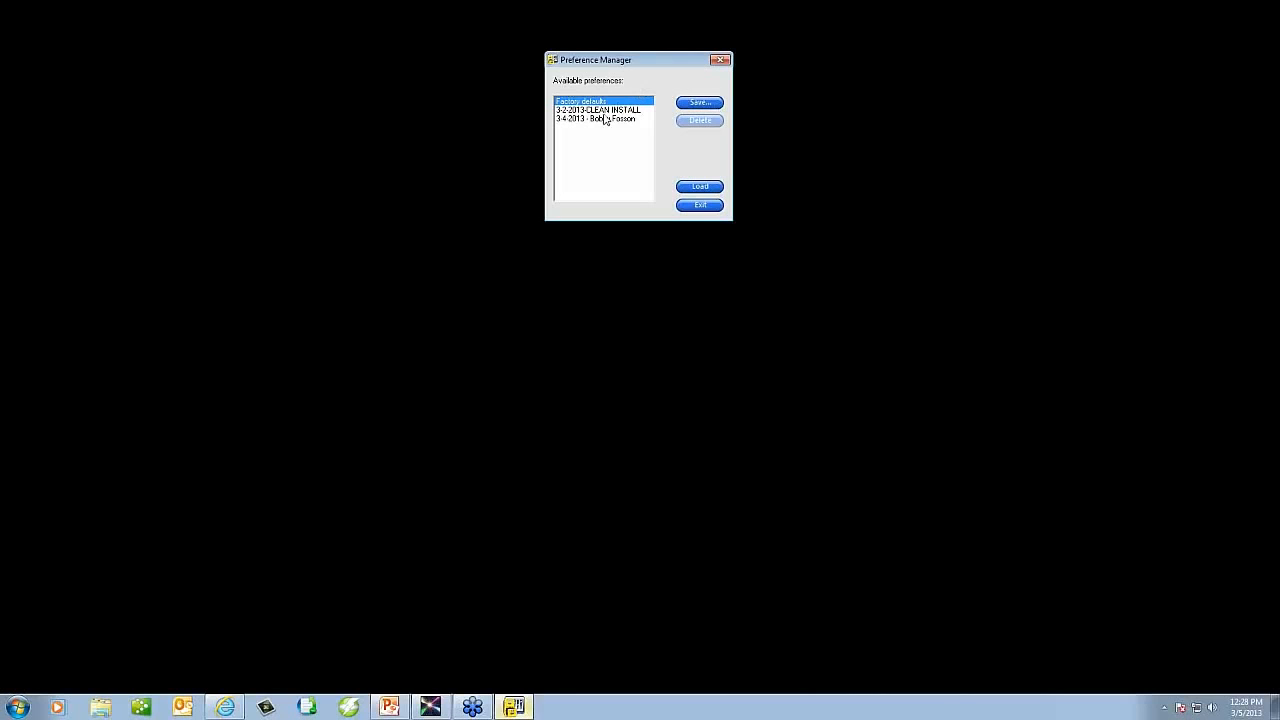
pyautogui.click(702, 104)
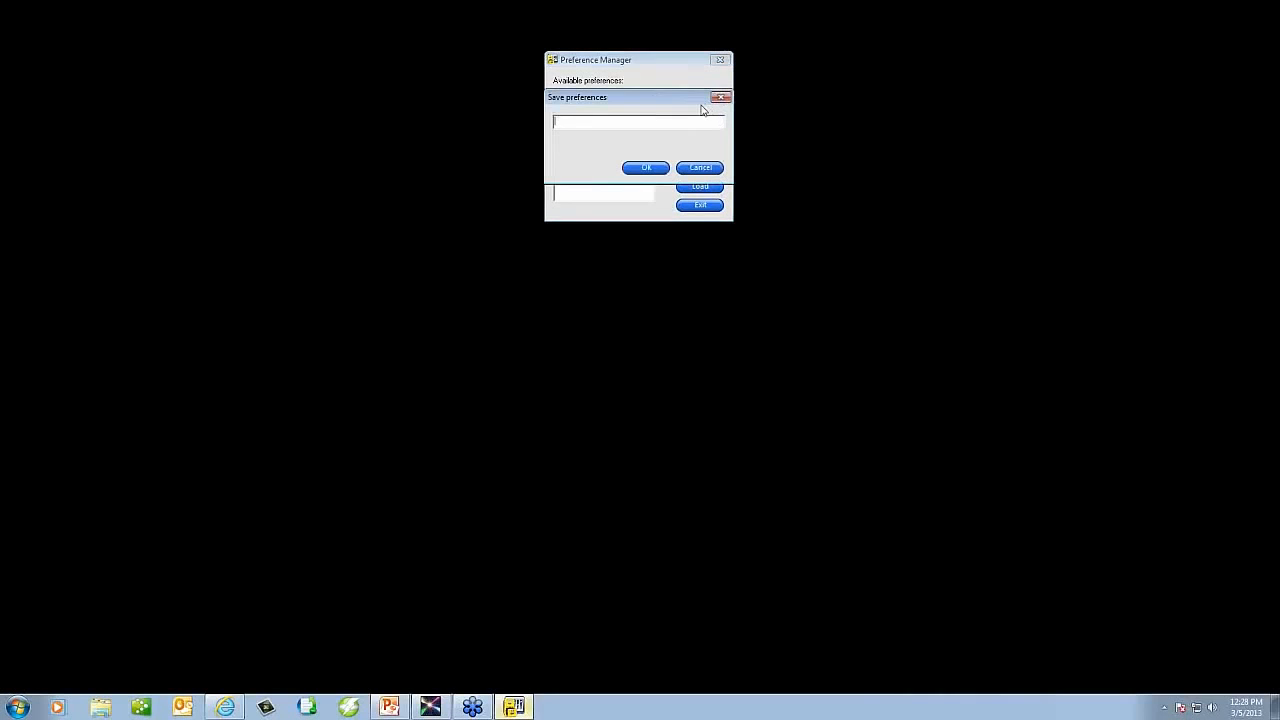
pyautogui.write('3-5-2013')
pyautogui.write('Added Roland Printer')
pyautogui.click(647, 168)
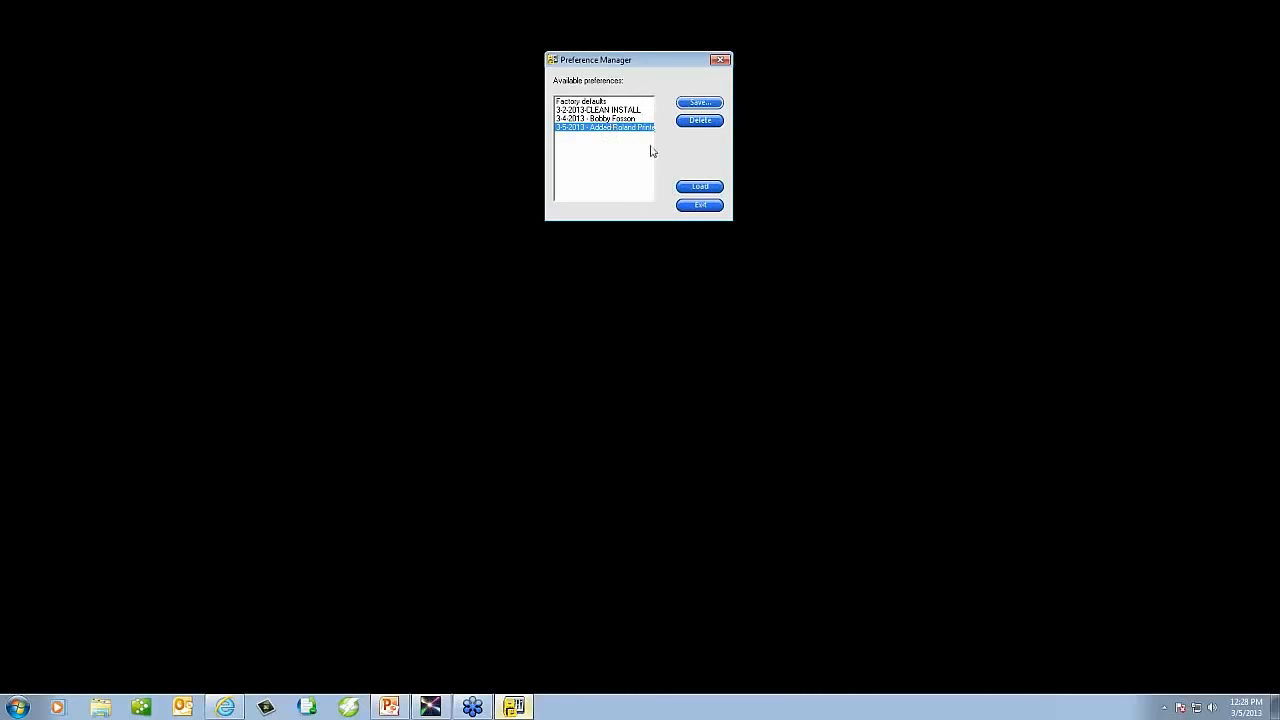
pyautogui.click(700, 206)
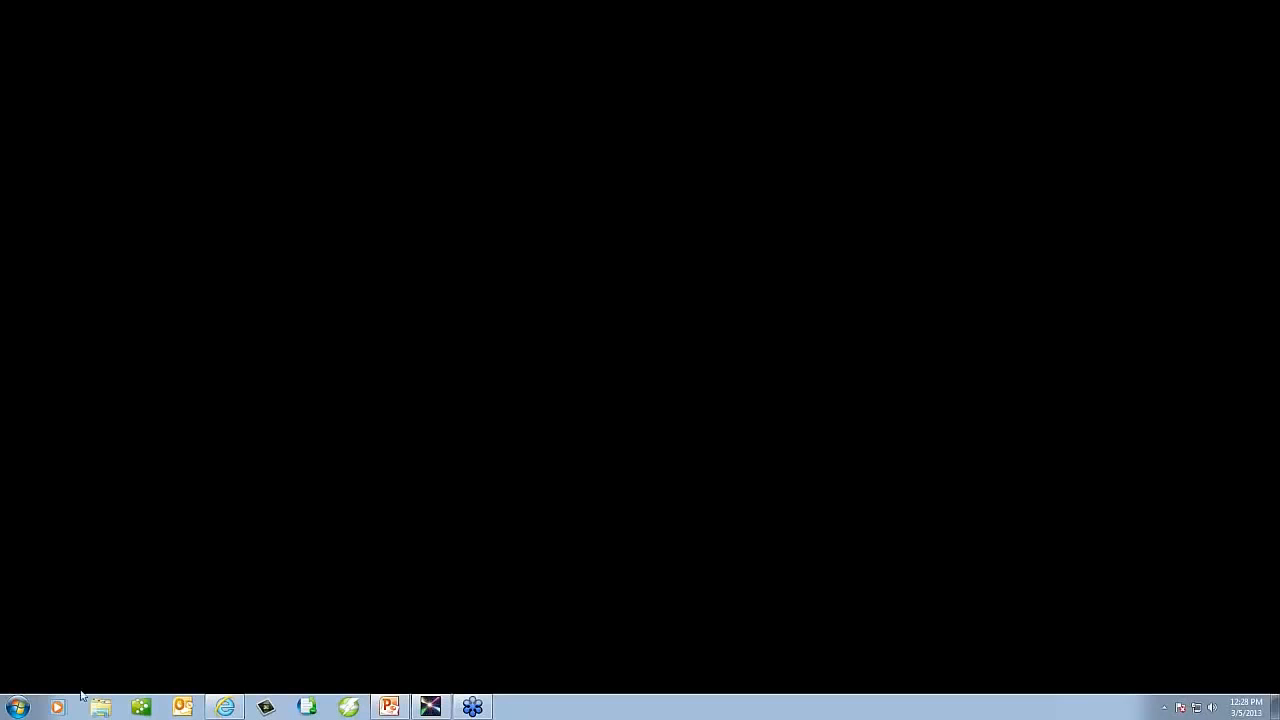
# Reopen Preference Manager to check the list of available preferences, and exit it
pyautogui.click(17, 707)
pyautogui.click(50, 646)
pyautogui.scroll(-10, 138, 473)
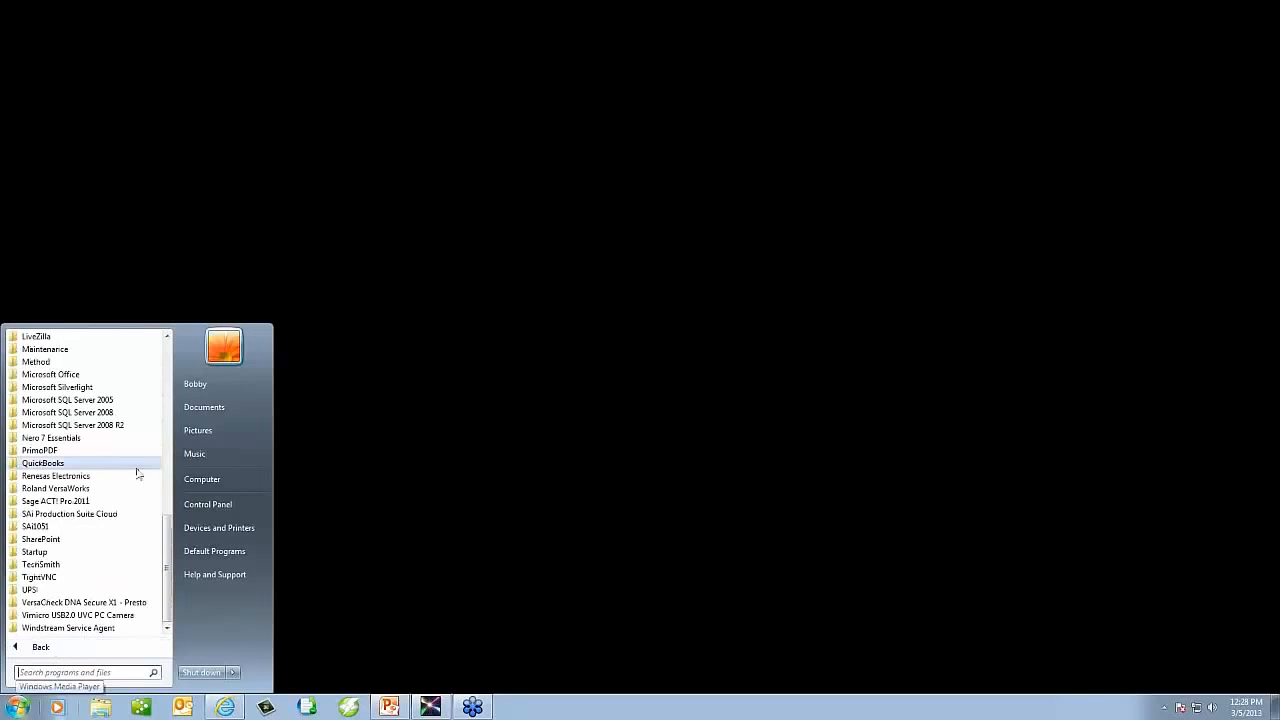
pyautogui.click(76, 514)
pyautogui.click(77, 577)
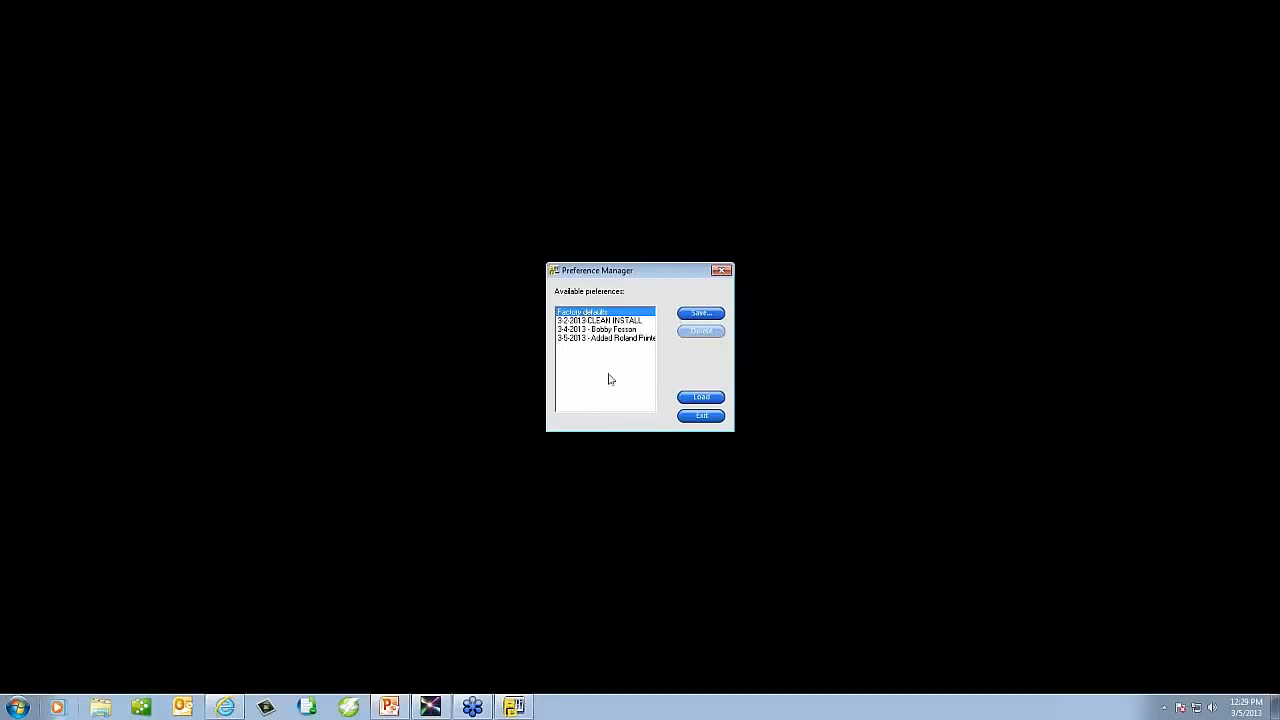
pyautogui.click(701, 415)
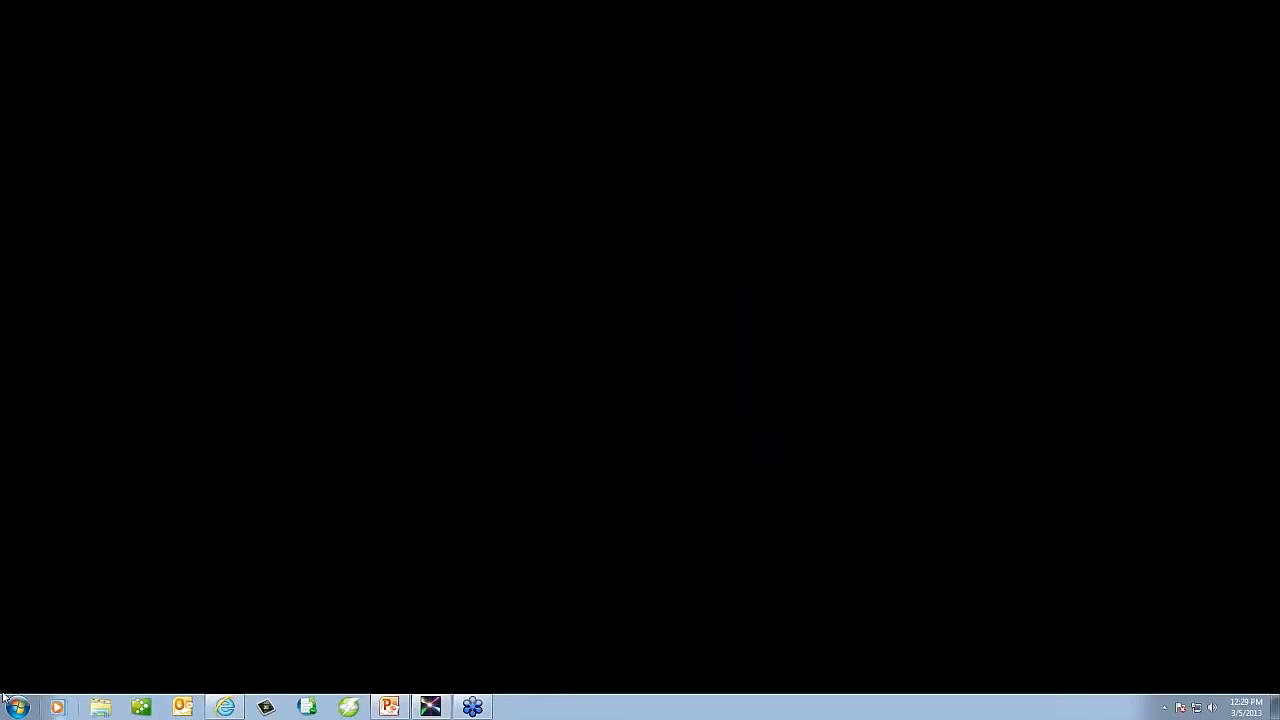
# Launch FlexiSIGN-PRO again
pyautogui.click(16, 706)
pyautogui.click(50, 598)
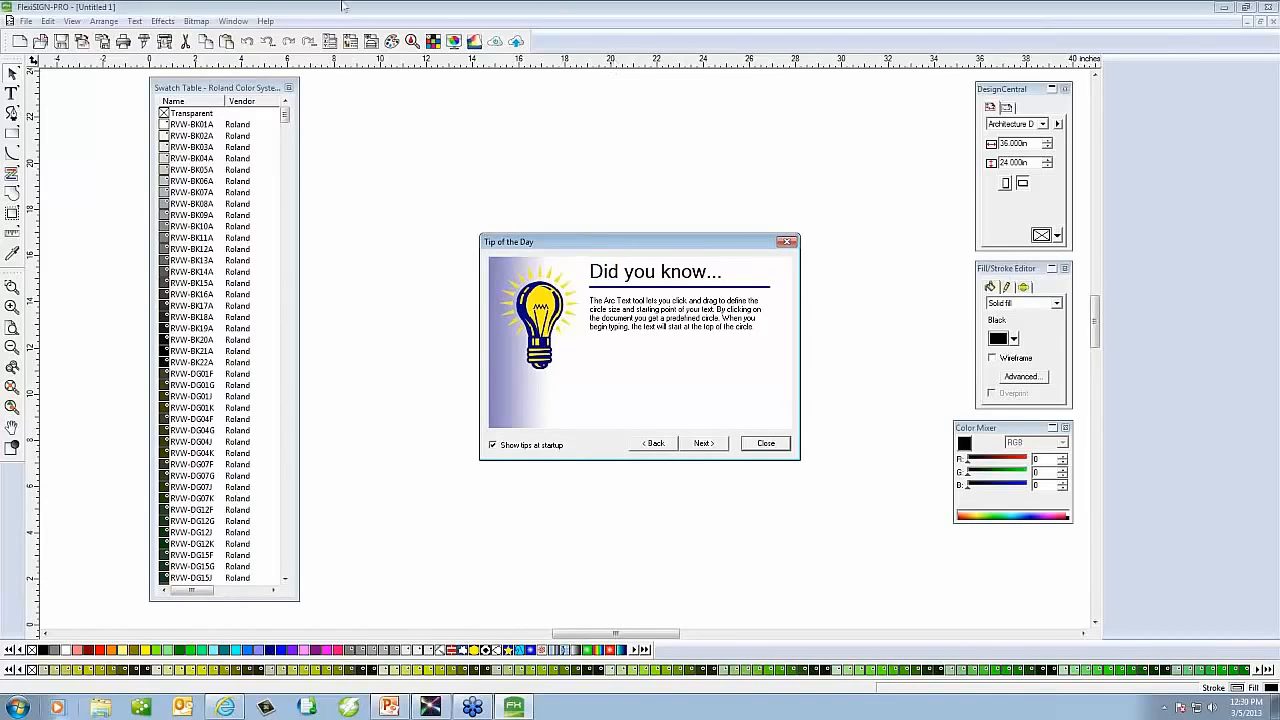
# Dismiss the tip of the day and close the Roland Color System swatch table
pyautogui.click(294, 92)
pyautogui.click(766, 443)
pyautogui.click(289, 88)
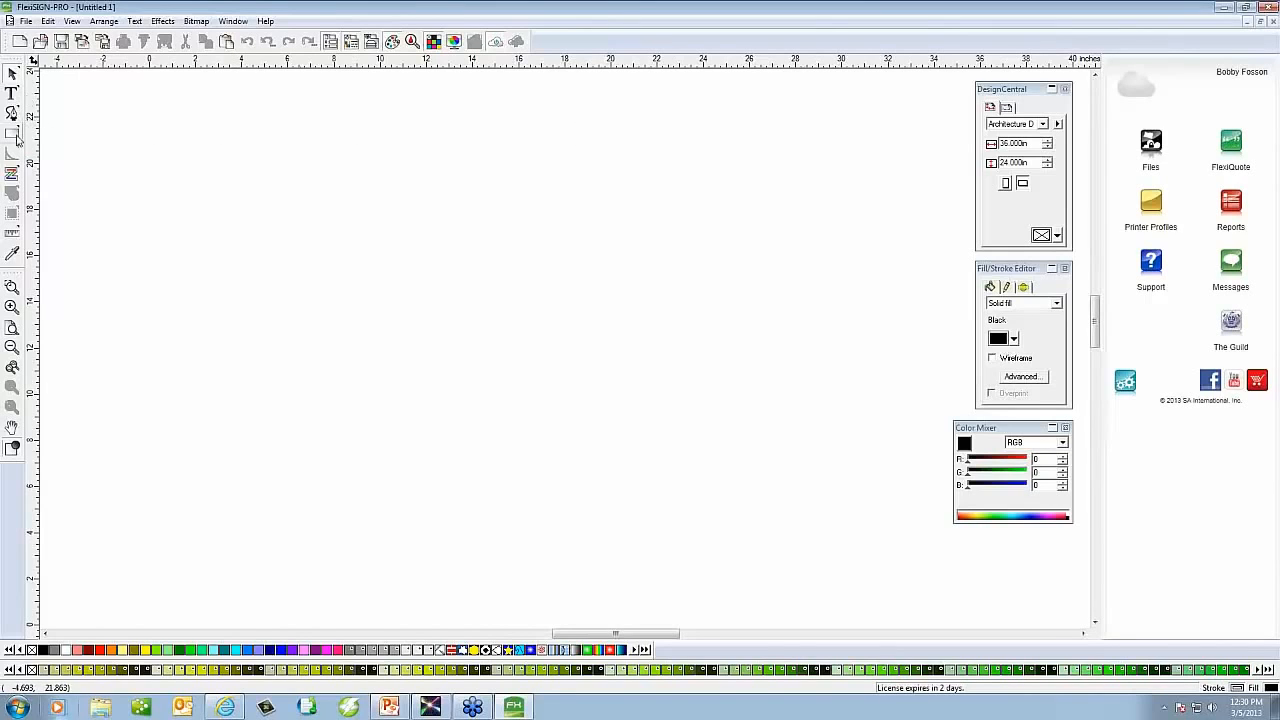
# Download 322013[2].fs from the cloud files into the document and fit the view to the logo
pyautogui.click(1157, 143)
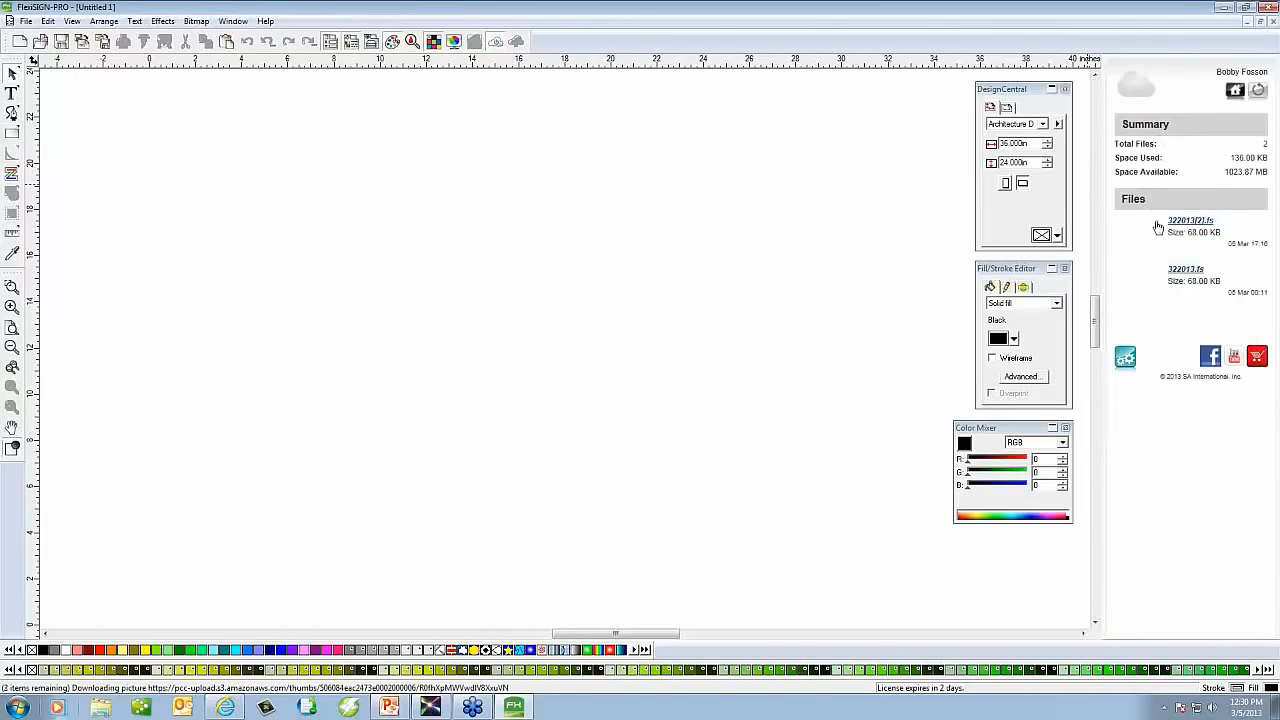
pyautogui.click(1186, 224)
pyautogui.click(1206, 301)
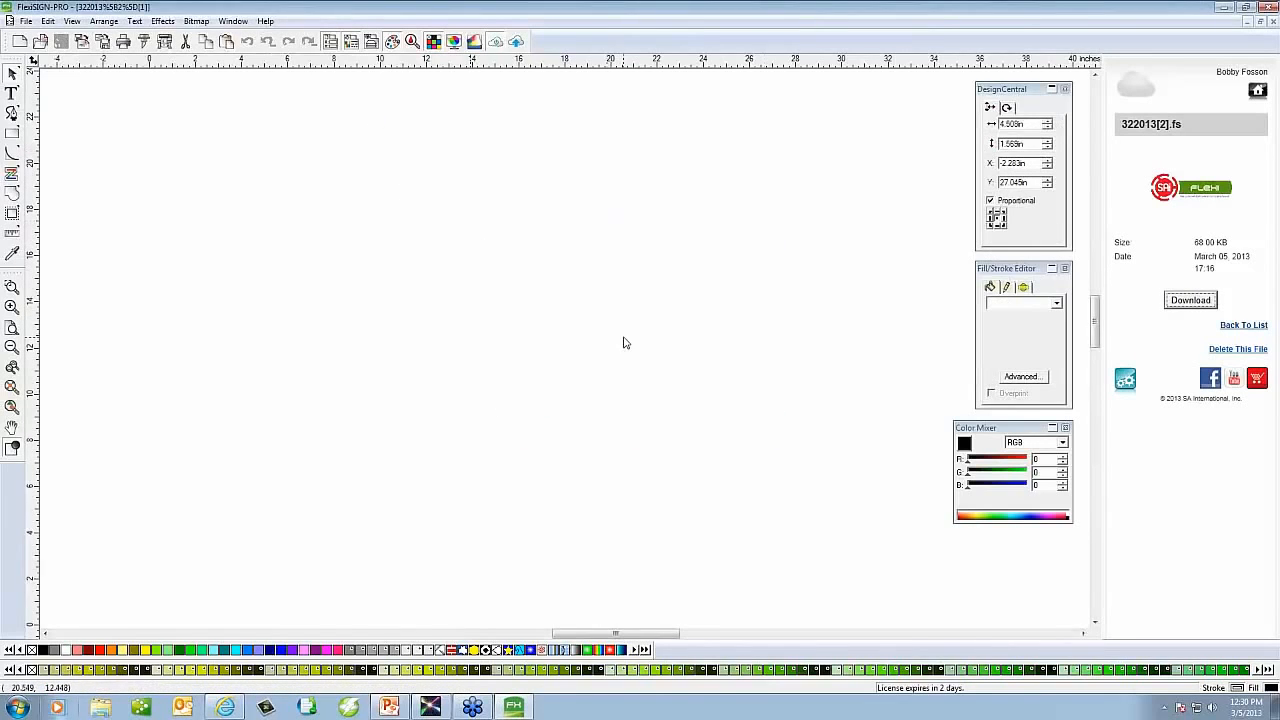
pyautogui.click(12, 408)
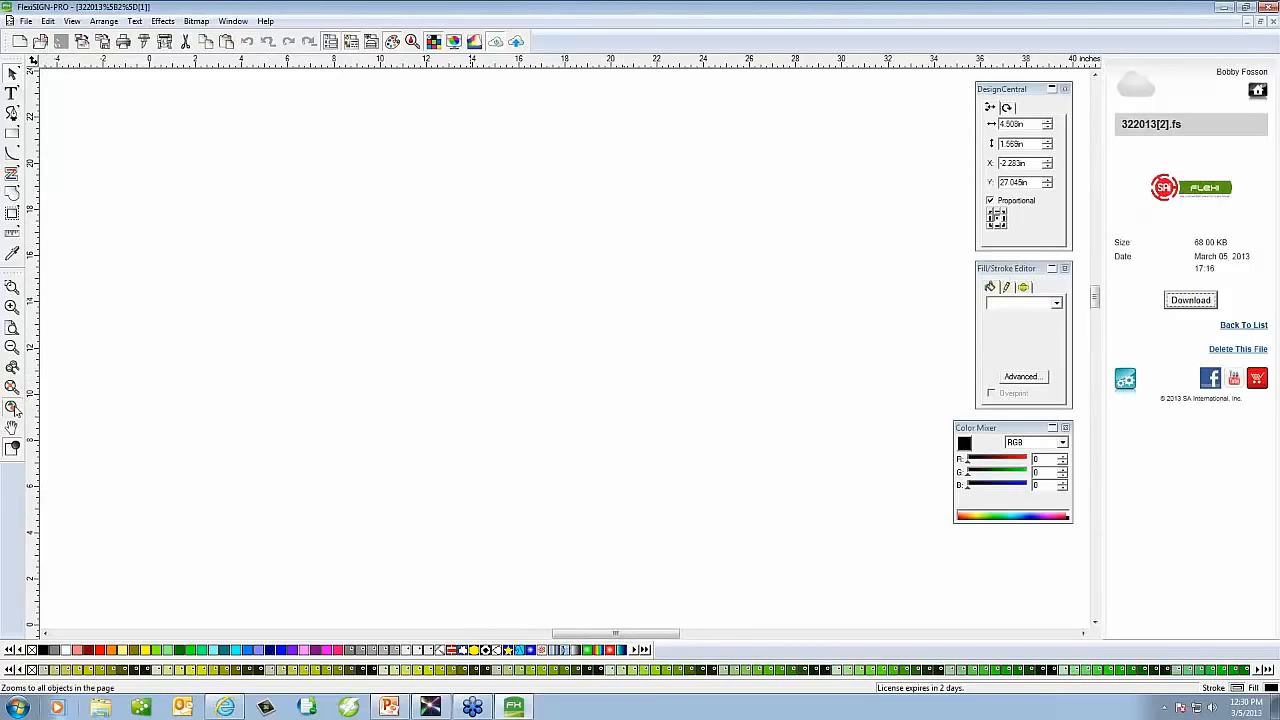
pyautogui.click(487, 279)
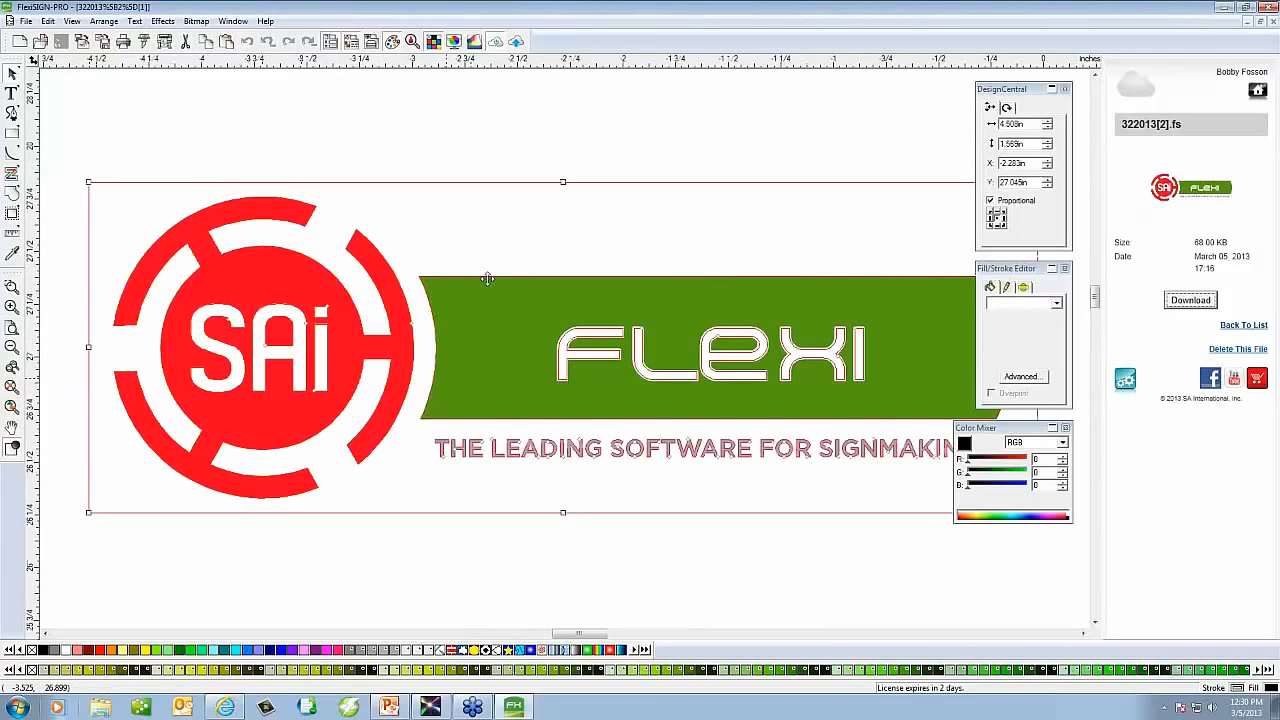
pyautogui.press('Escape')
# Save the downloaded logo document as "322013%5B2%5D[1]" in FlexiSIGN-PRO format
pyautogui.click(25, 21)
pyautogui.click(59, 116)
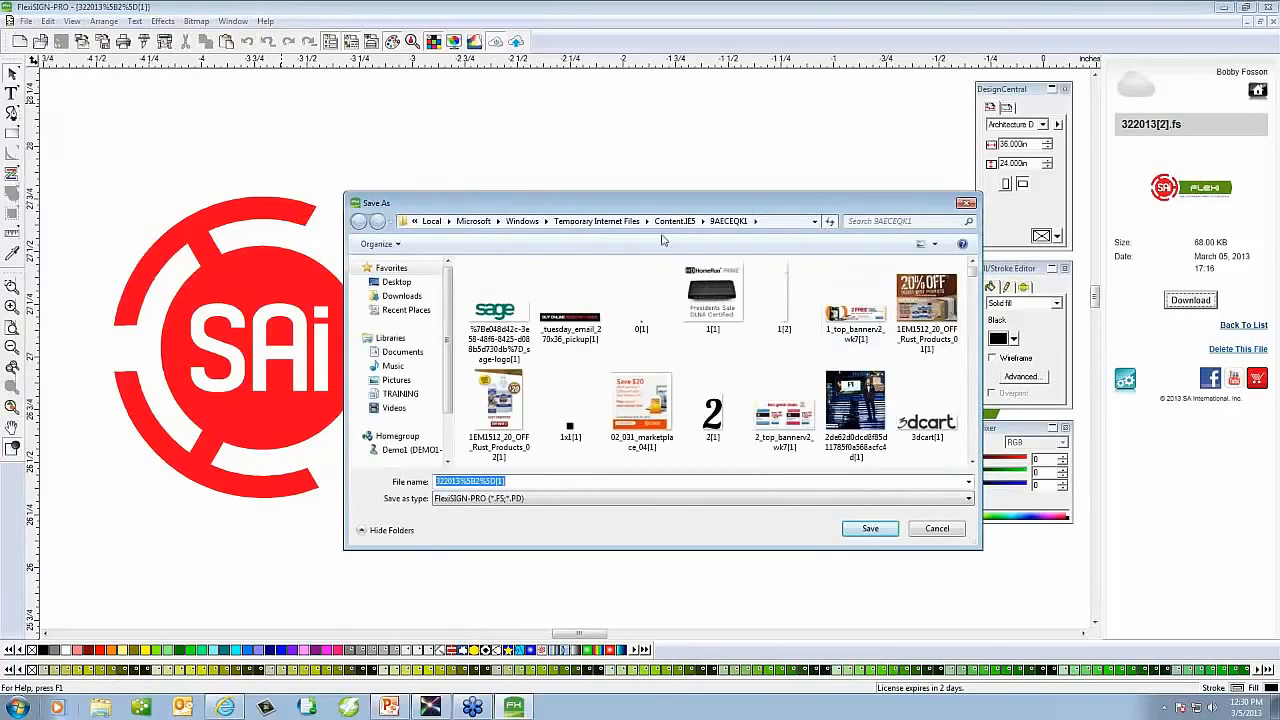
pyautogui.click(872, 530)
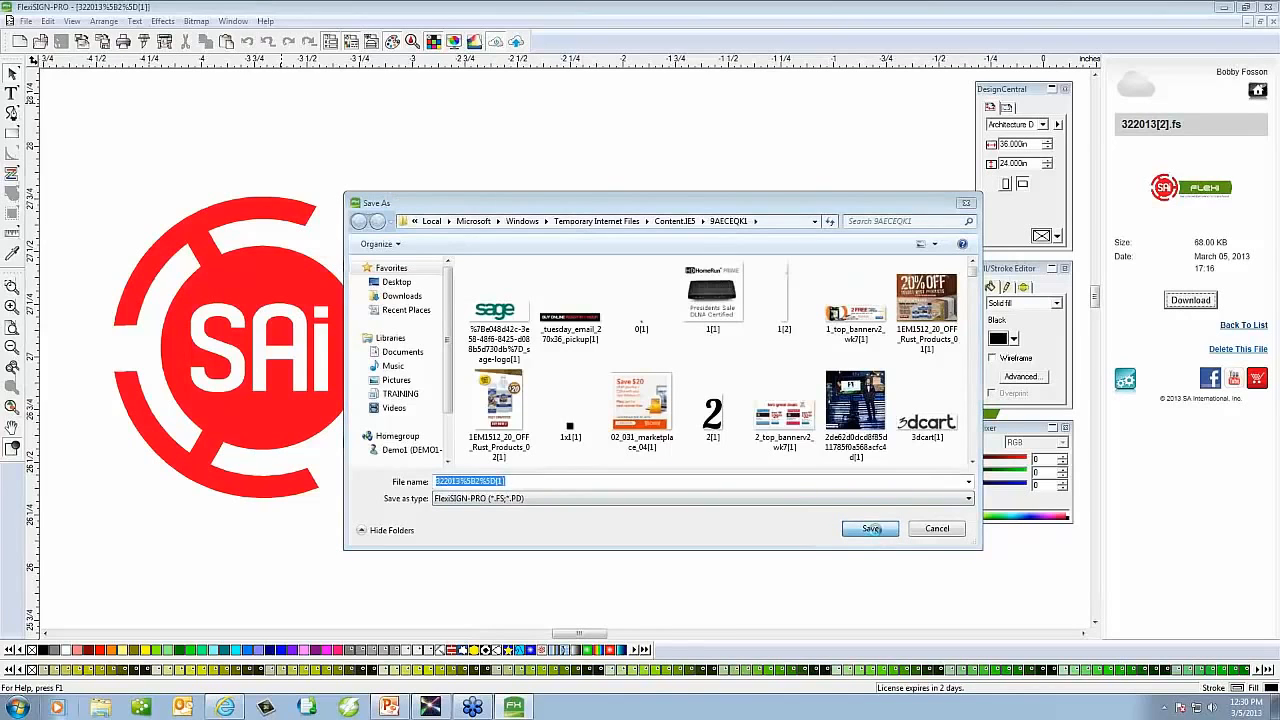
pyautogui.click(681, 359)
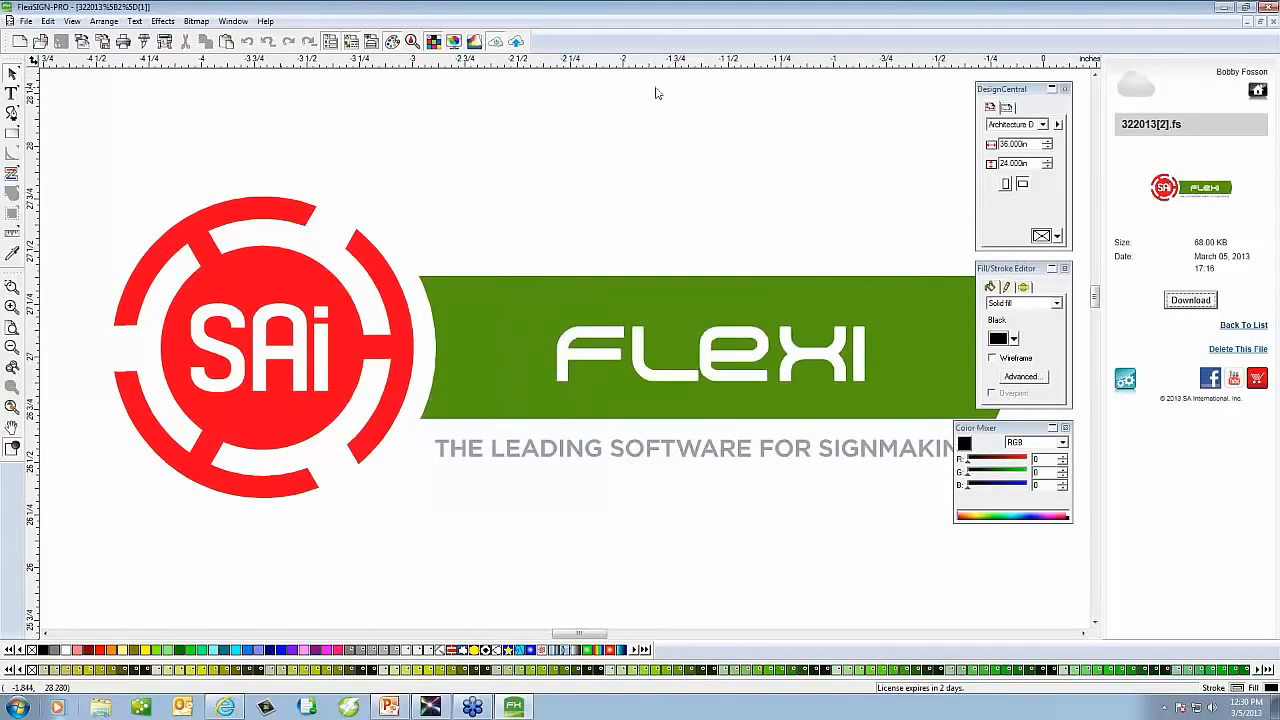
# Archive the logo document to the cloud and reload the cloud file list to check for it
pyautogui.click(517, 43)
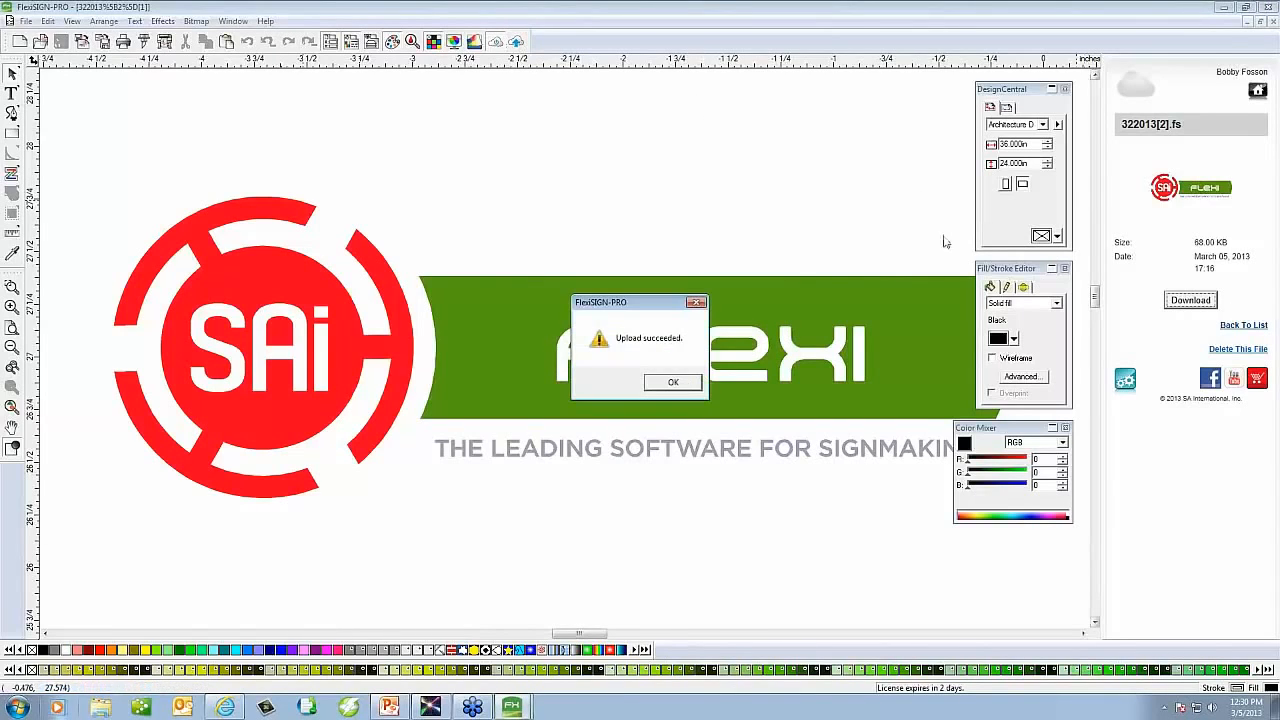
pyautogui.press('Return')
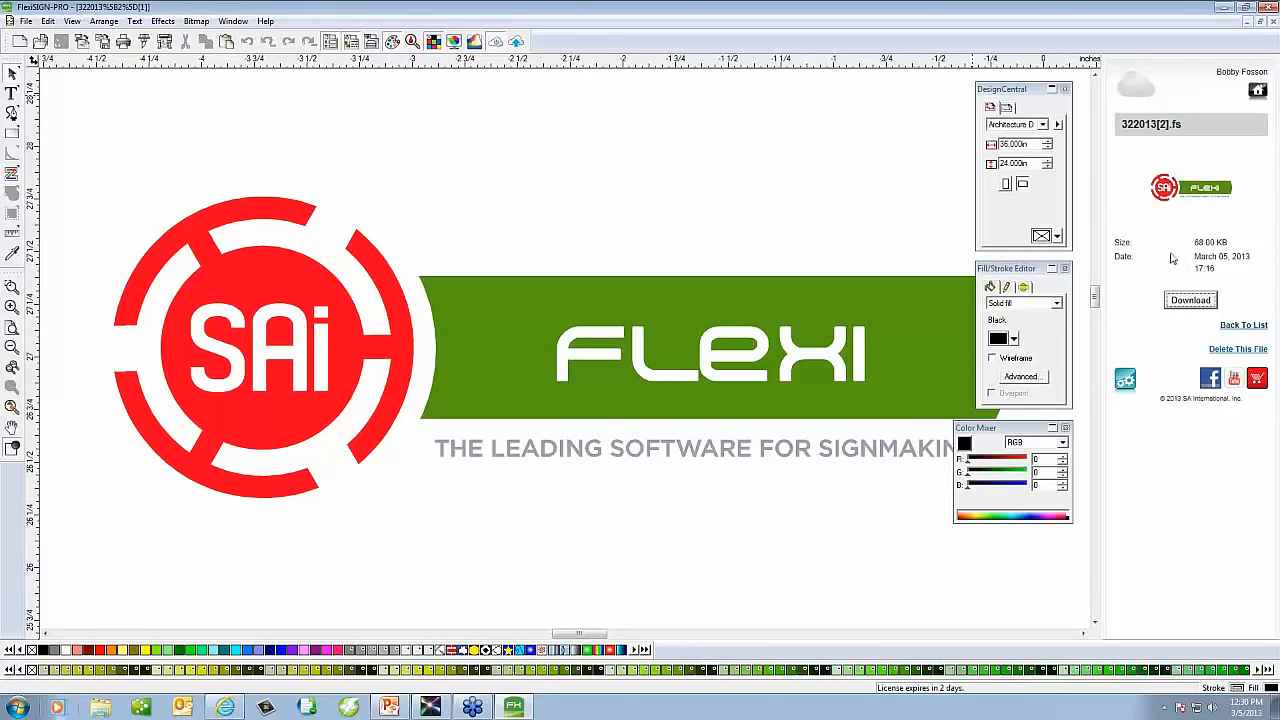
pyautogui.click(1257, 90)
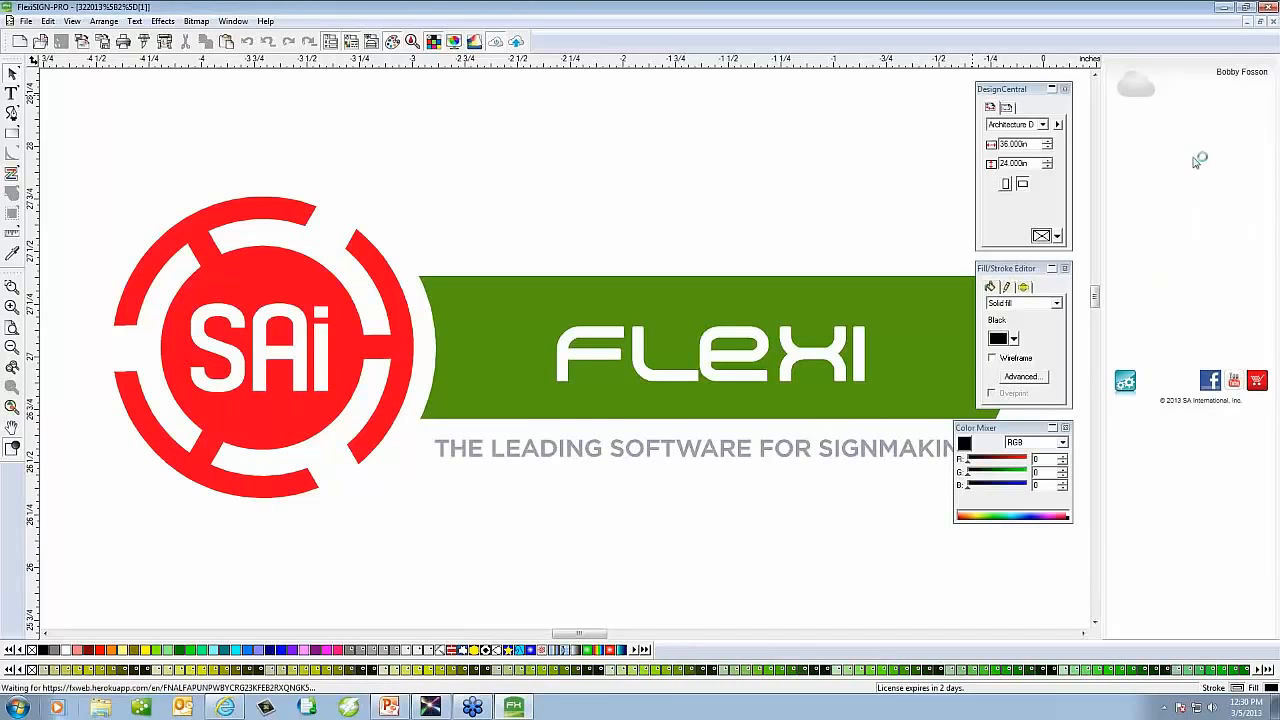
pyautogui.click(1153, 145)
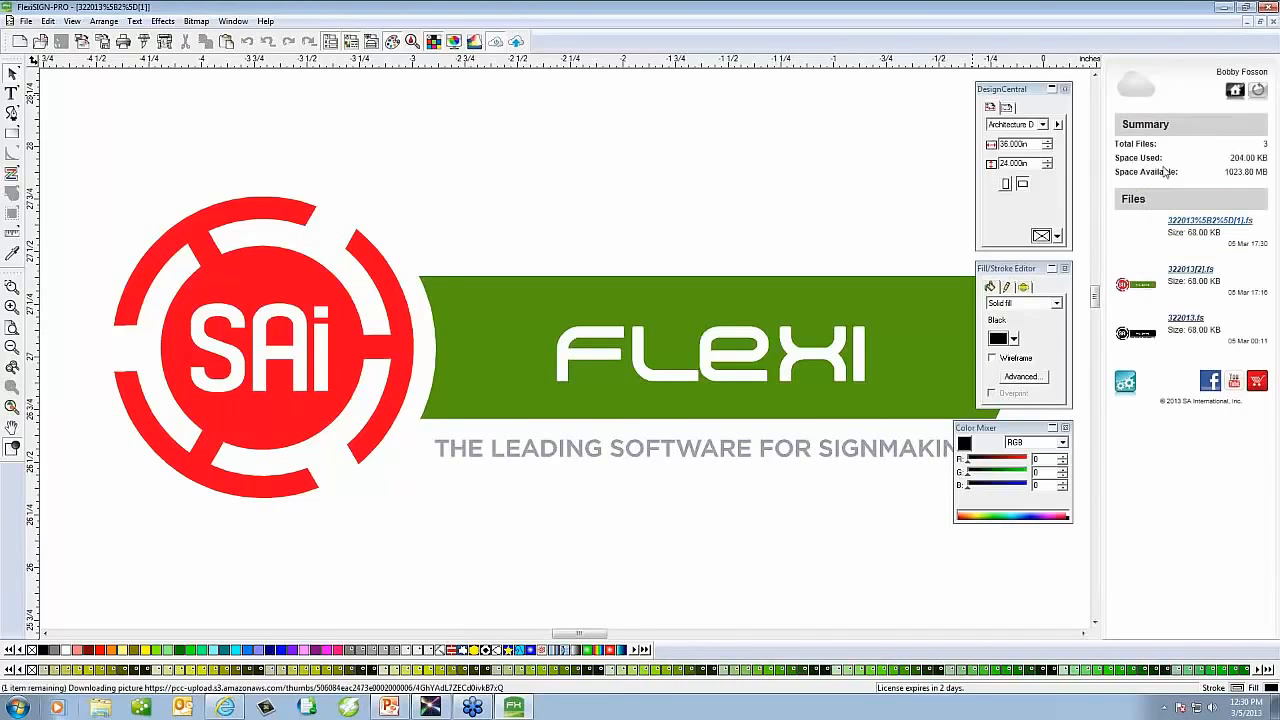
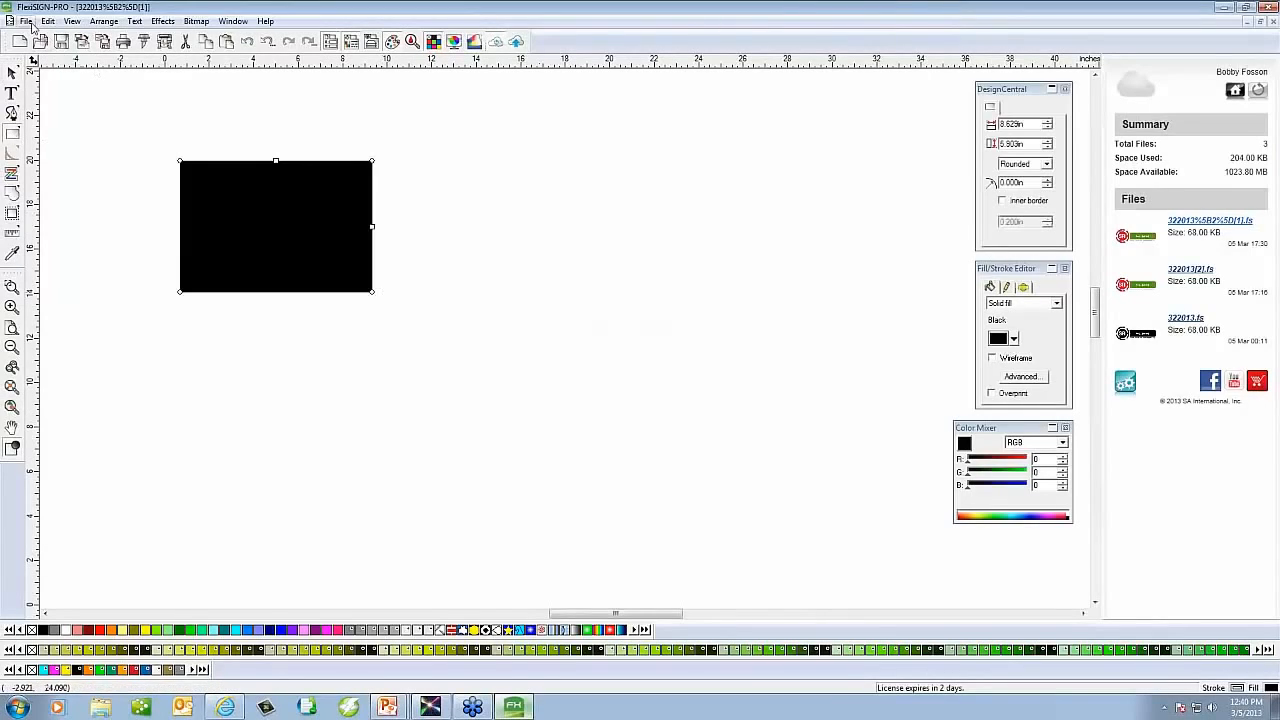
# Examine the file types available for exporting the document
pyautogui.click(26, 21)
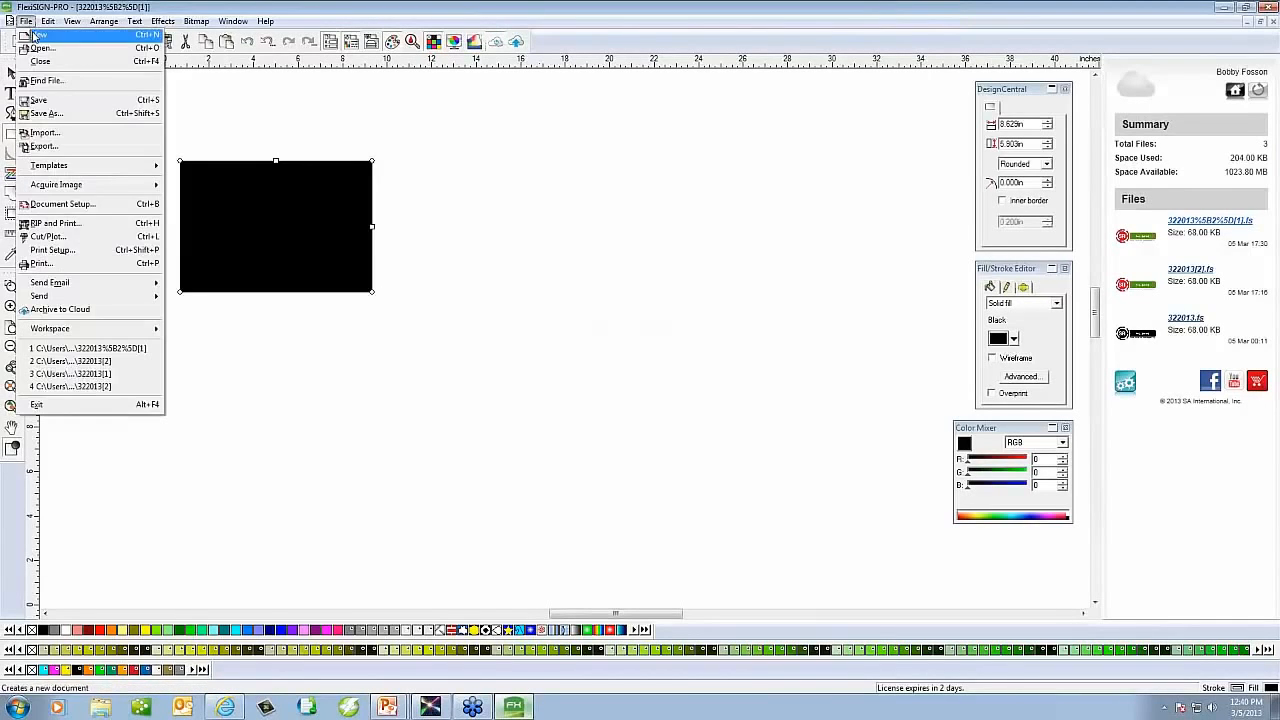
pyautogui.click(48, 147)
pyautogui.click(560, 476)
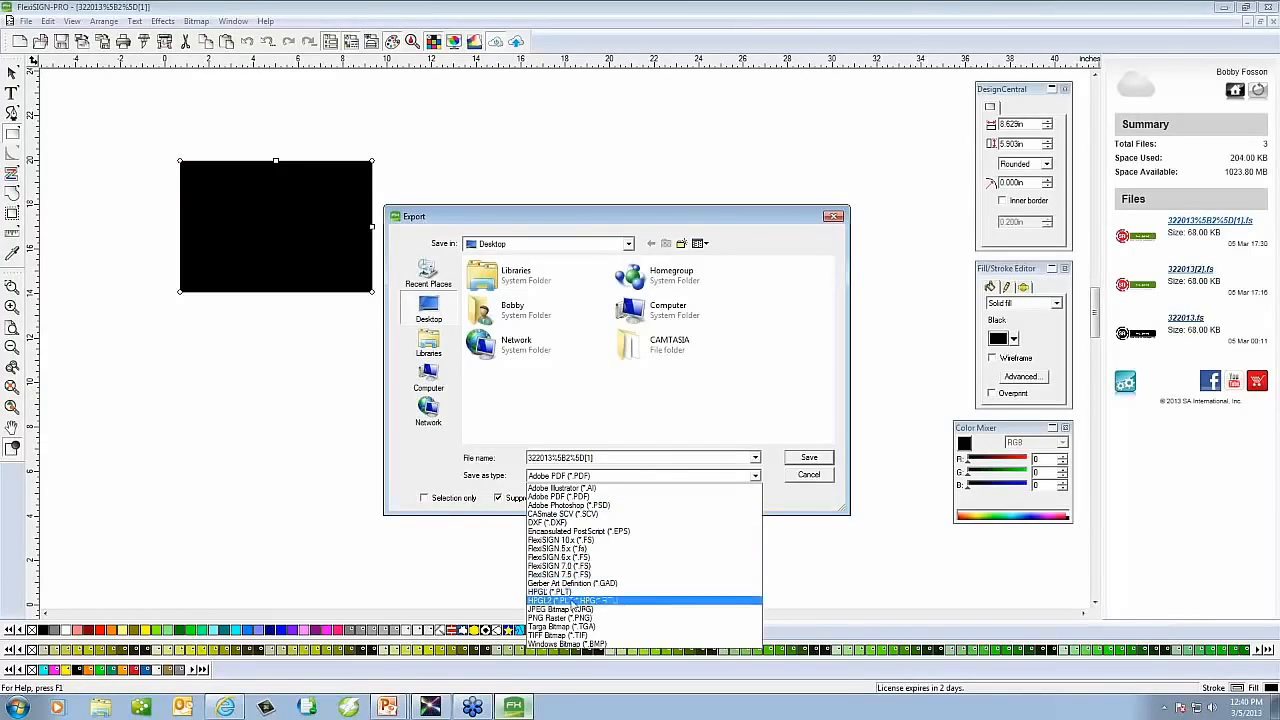
pyautogui.click(818, 481)
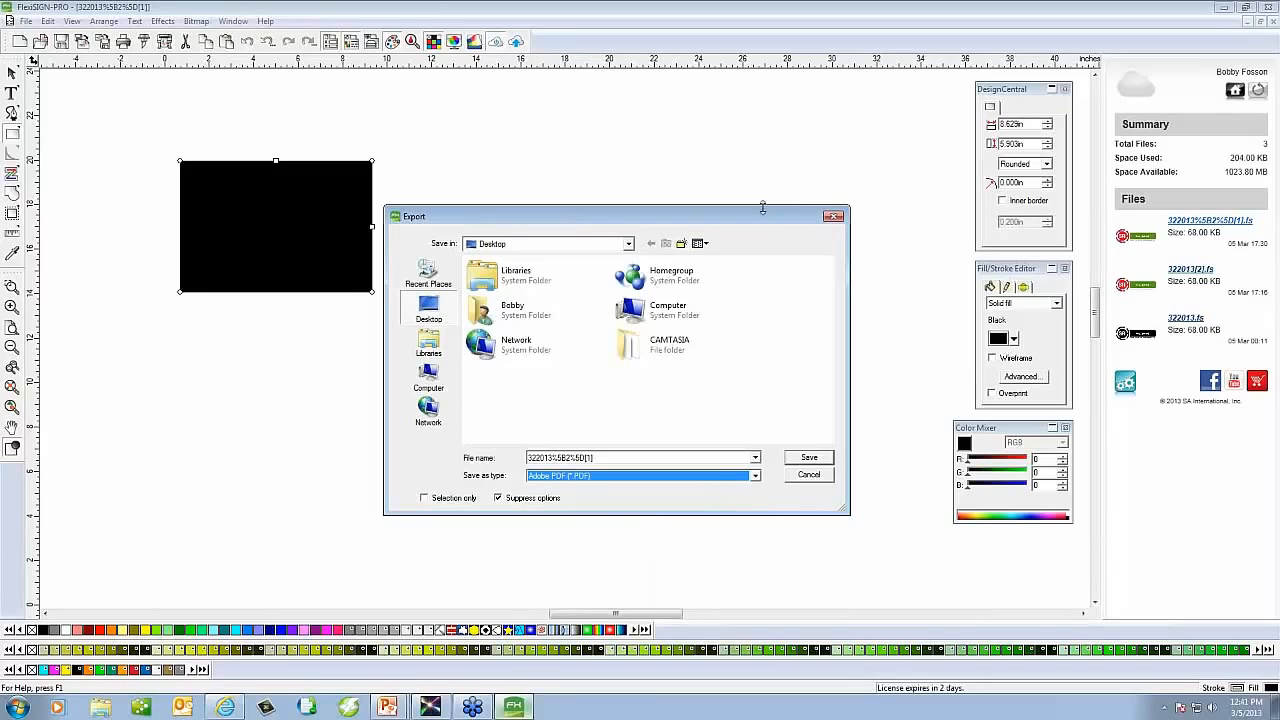
pyautogui.click(796, 456)
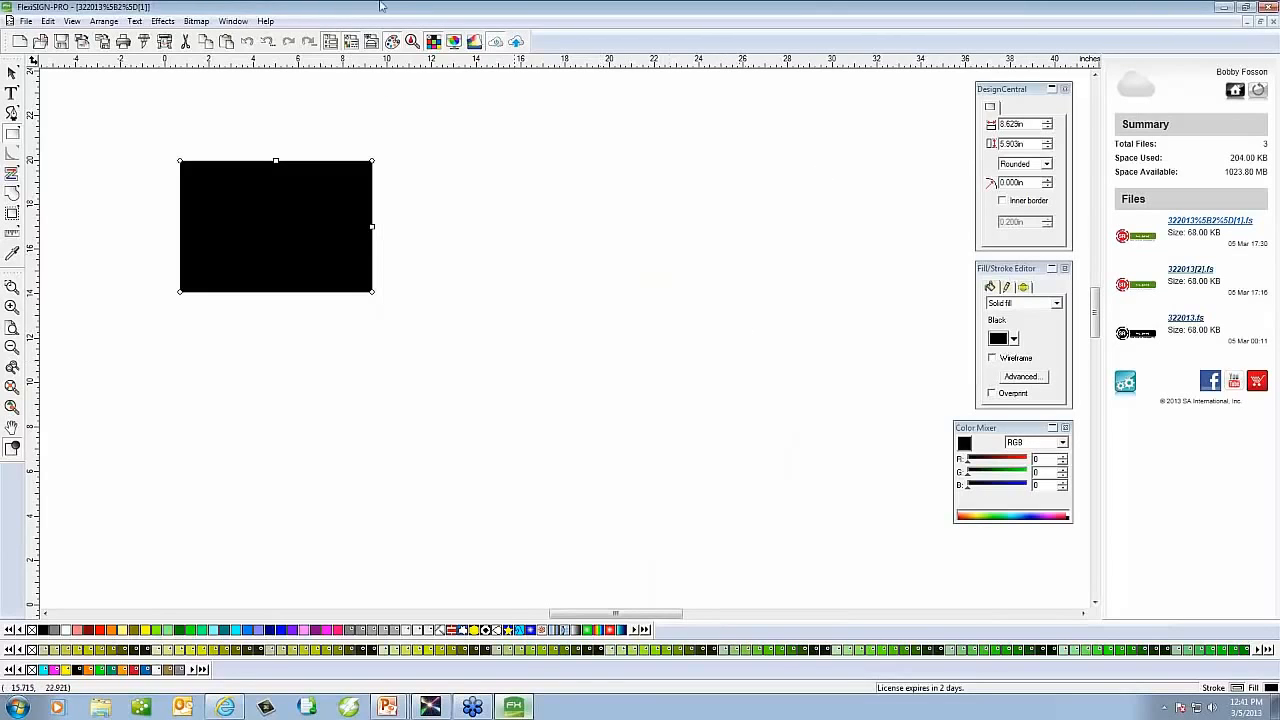
# Check the file format offered by Save As without saving the document
pyautogui.click(29, 21)
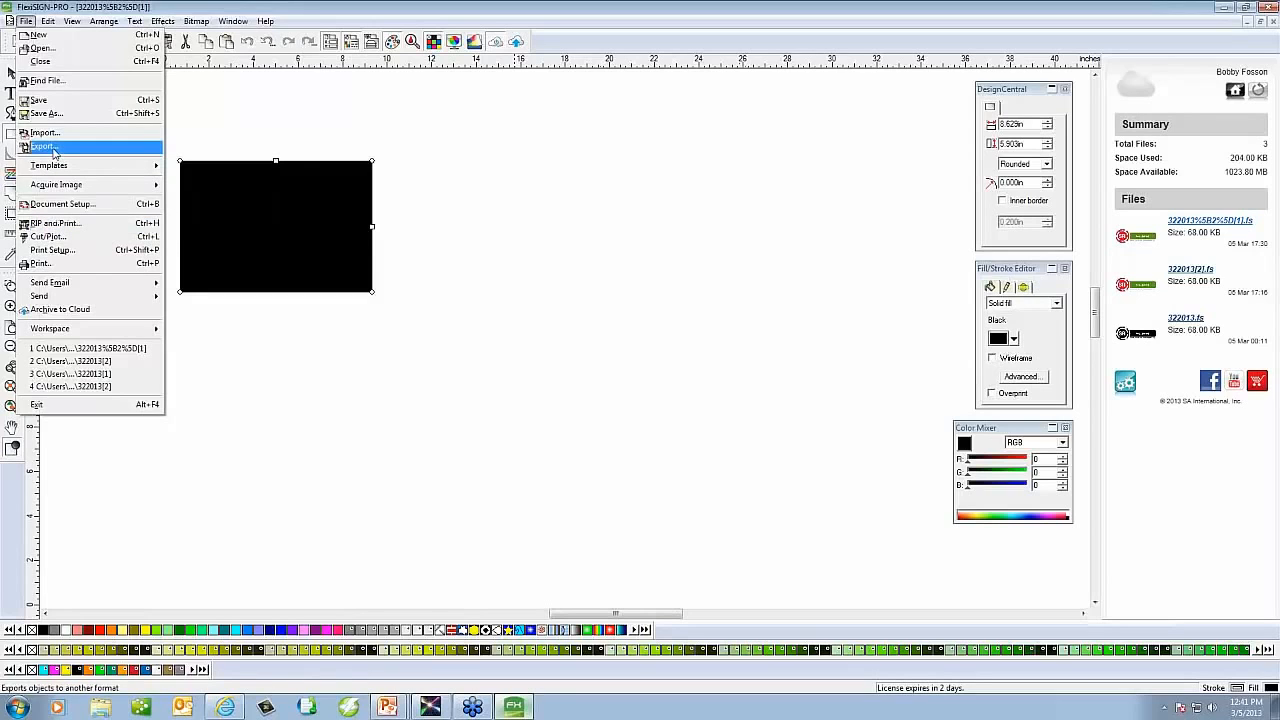
pyautogui.click(50, 118)
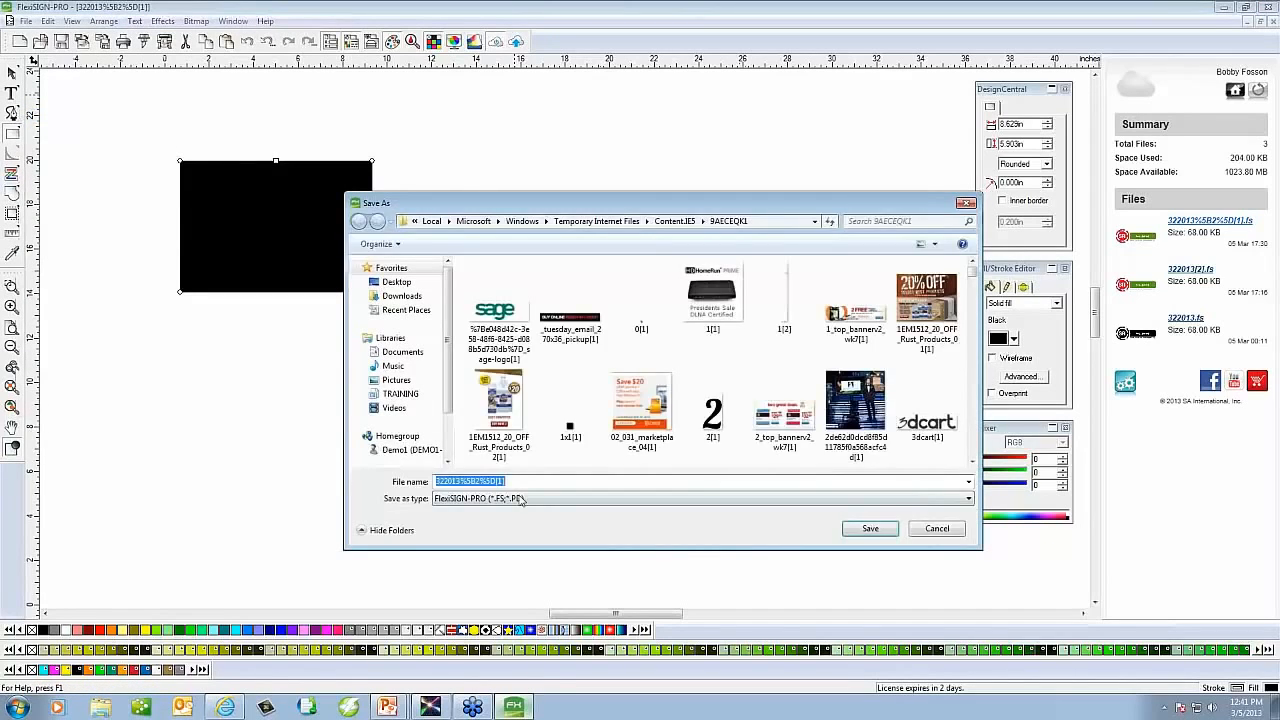
pyautogui.click(944, 533)
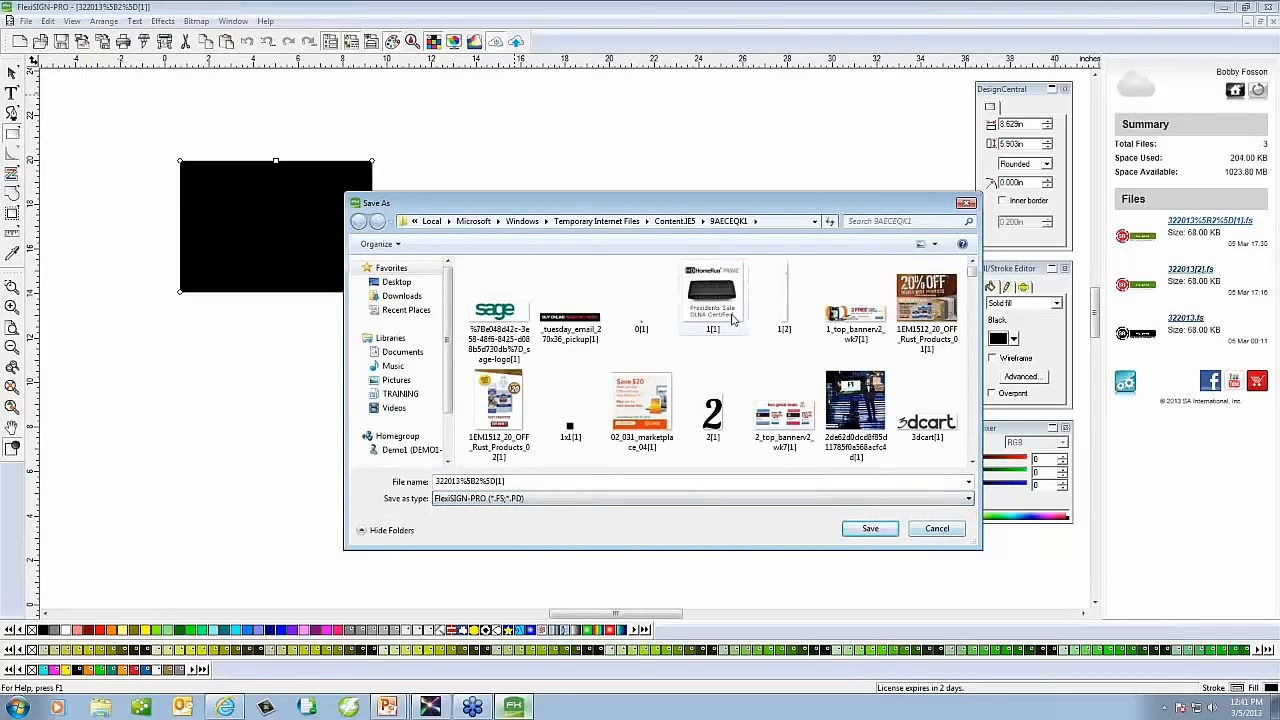
# Delete the stray duplicate rectangle and the original black rectangle from the page
pyautogui.click(762, 200)
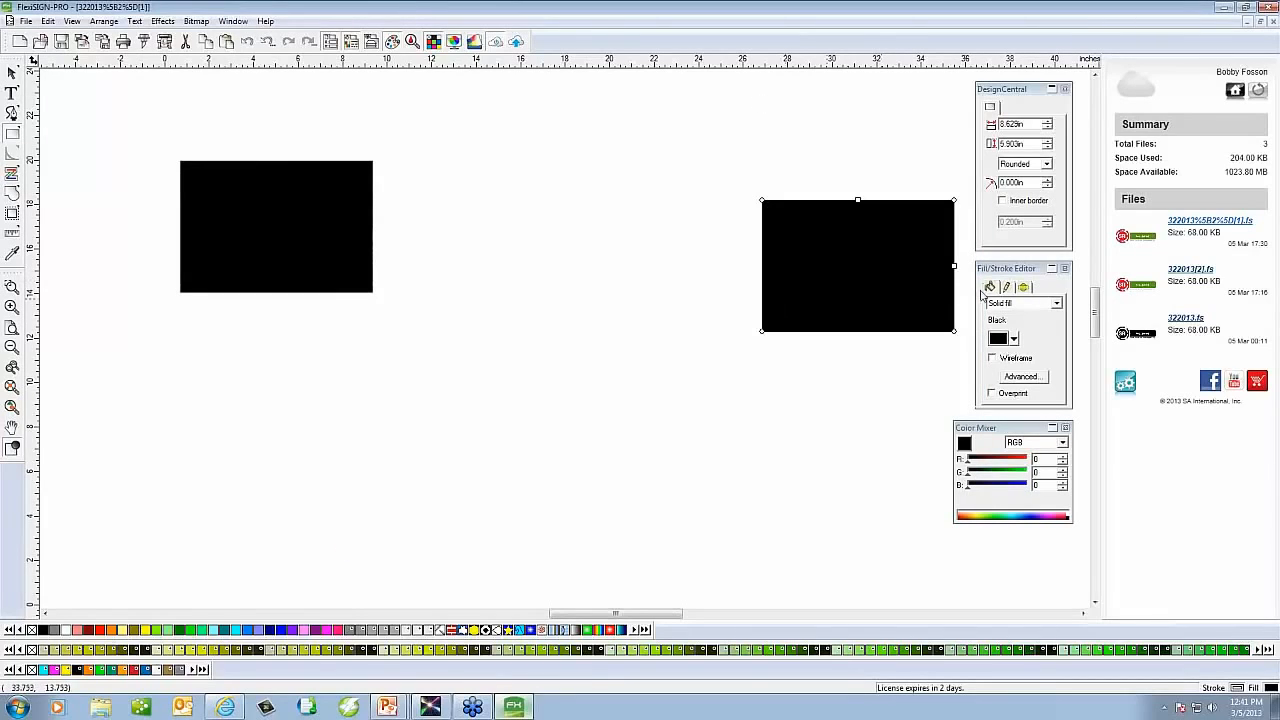
pyautogui.click(12, 73)
pyautogui.press('Delete')
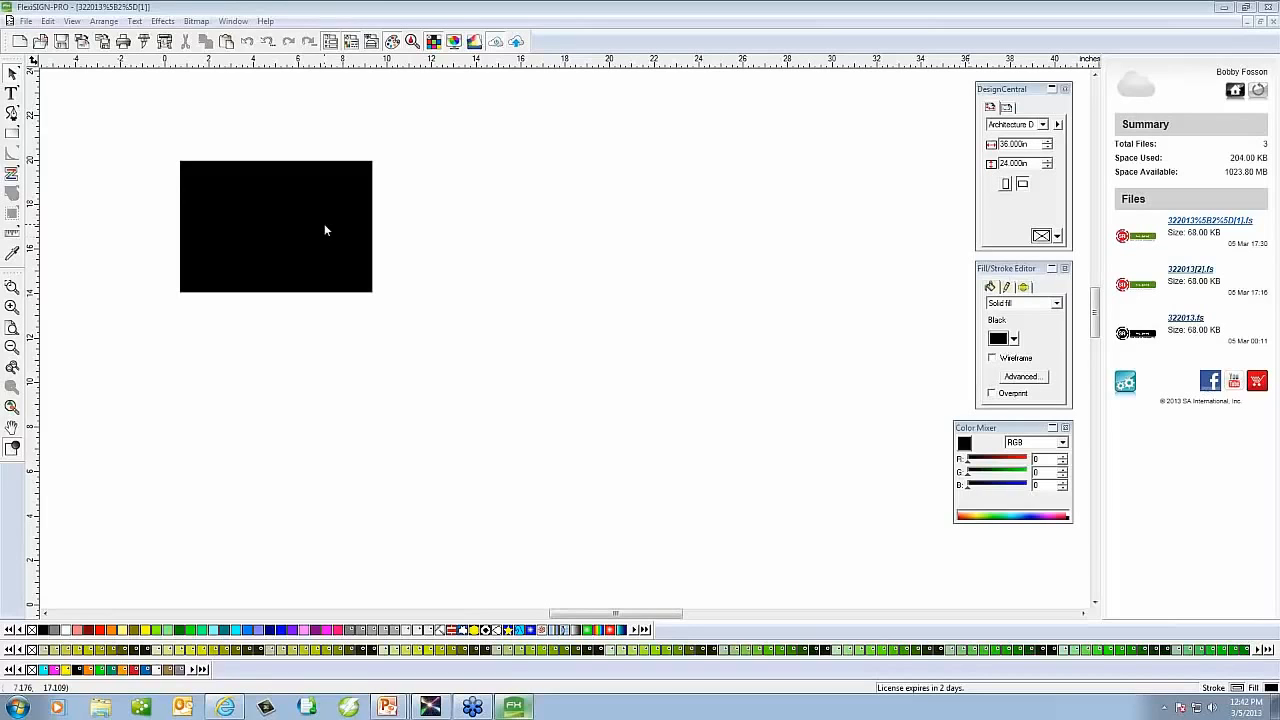
pyautogui.moveTo(159, 143); pyautogui.dragTo(402, 333)
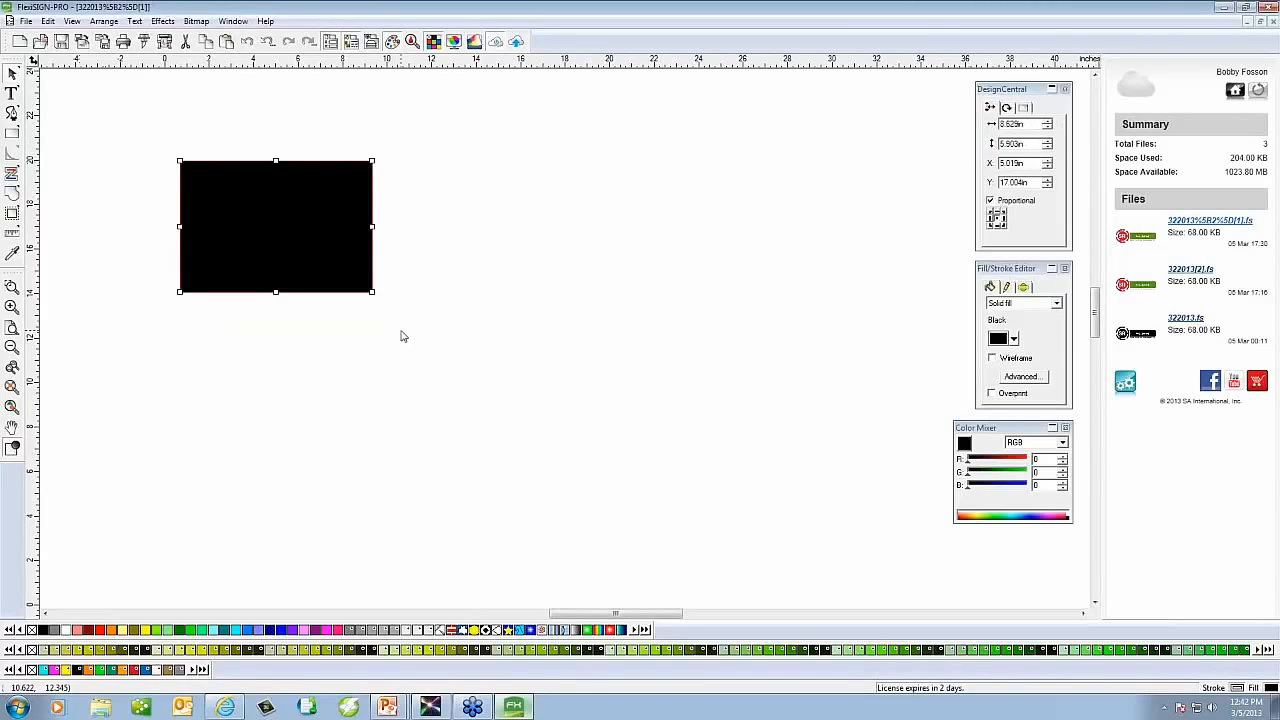
pyautogui.press('Delete')
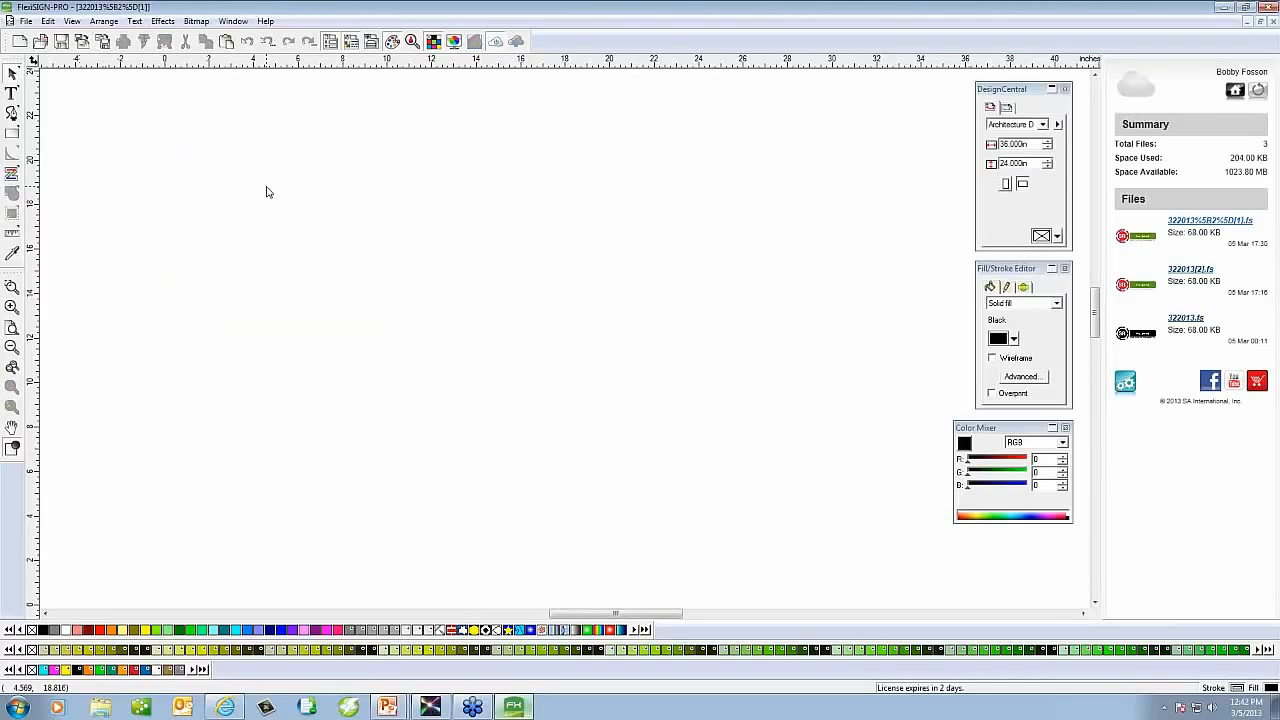
# Draw a rectangle about 5.3 in wide and 4.1 in high in the upper part of the page
pyautogui.click(25, 21)
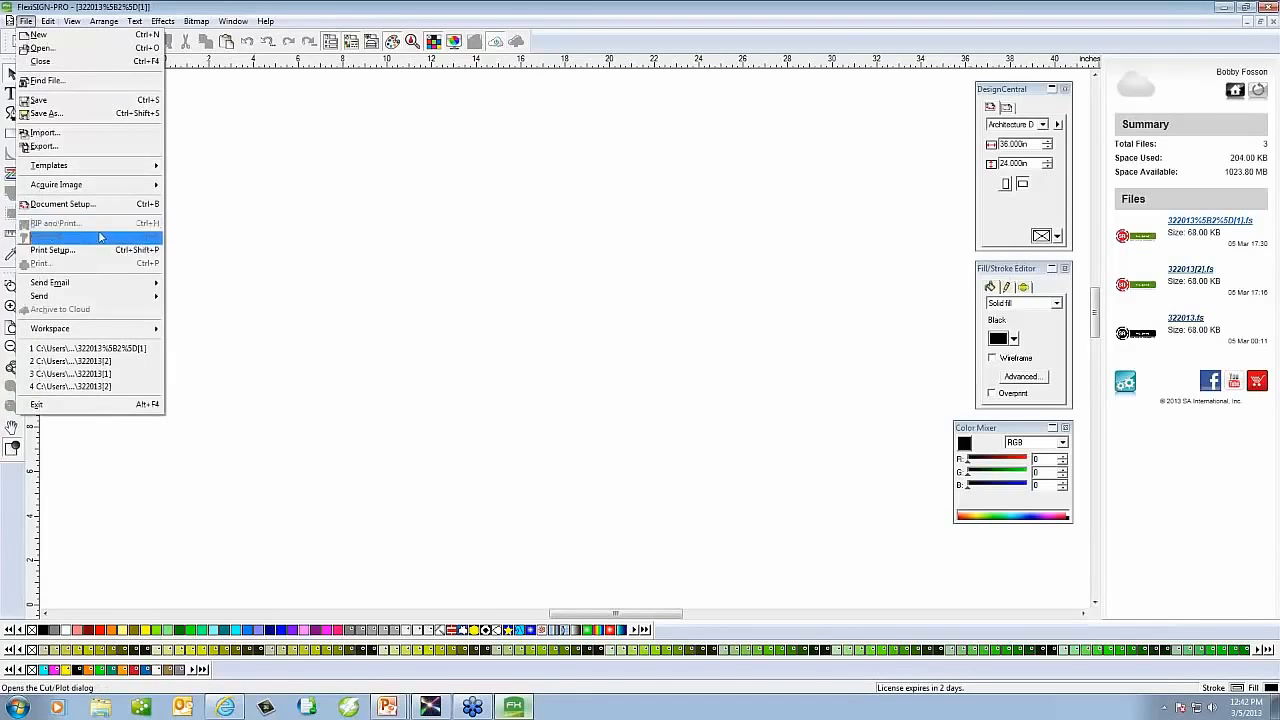
pyautogui.click(186, 204)
pyautogui.click(12, 134)
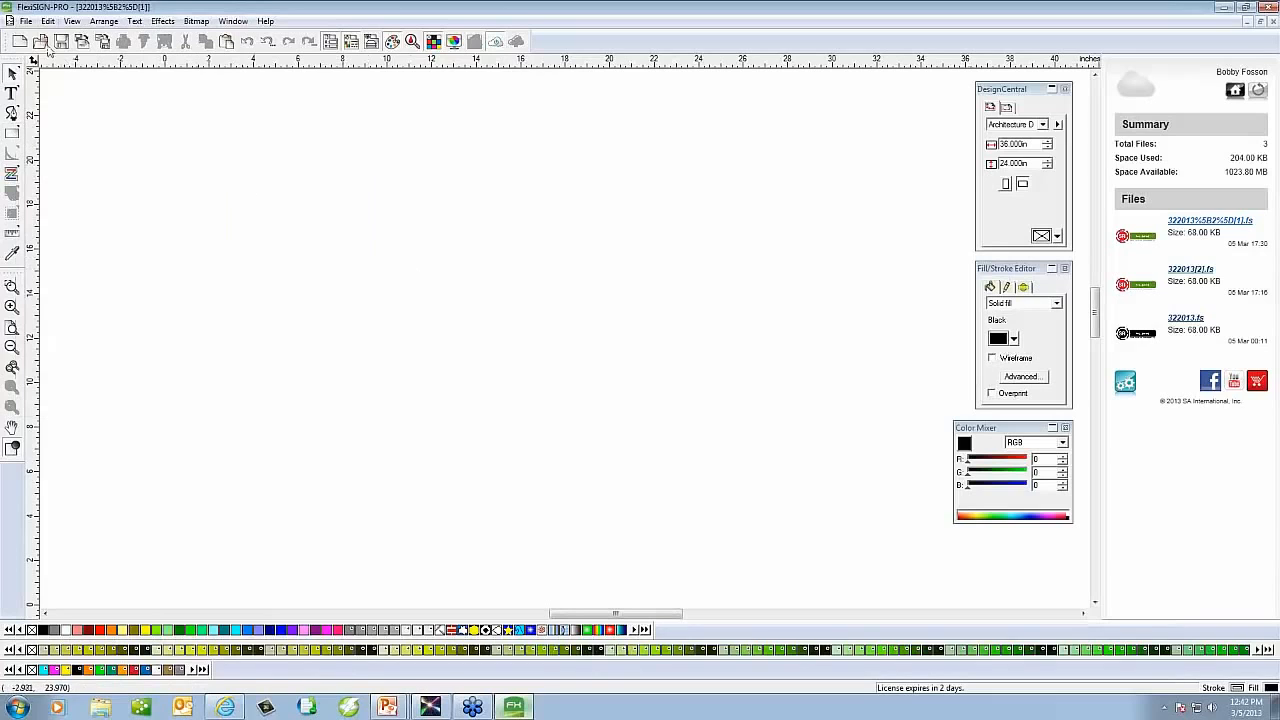
pyautogui.click(13, 134)
pyautogui.moveTo(270, 171); pyautogui.dragTo(390, 265)
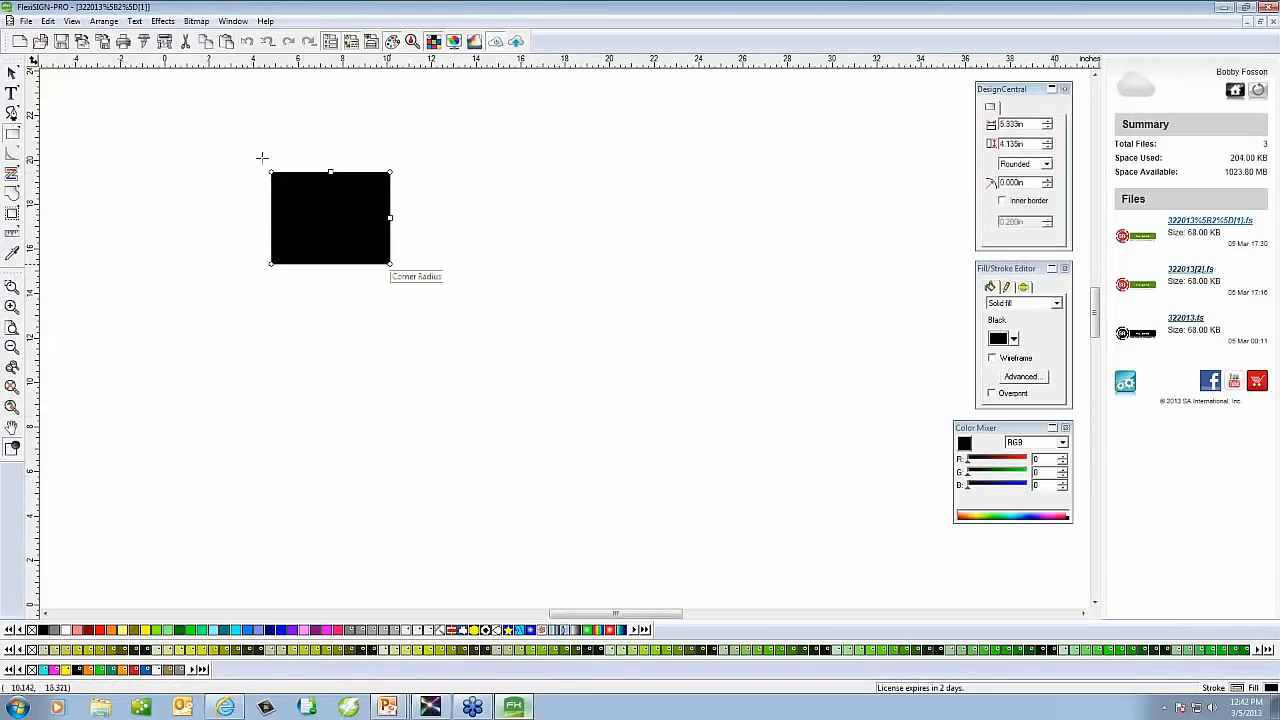
# Browse the list of available templates for the rectangle without applying one
pyautogui.click(25, 21)
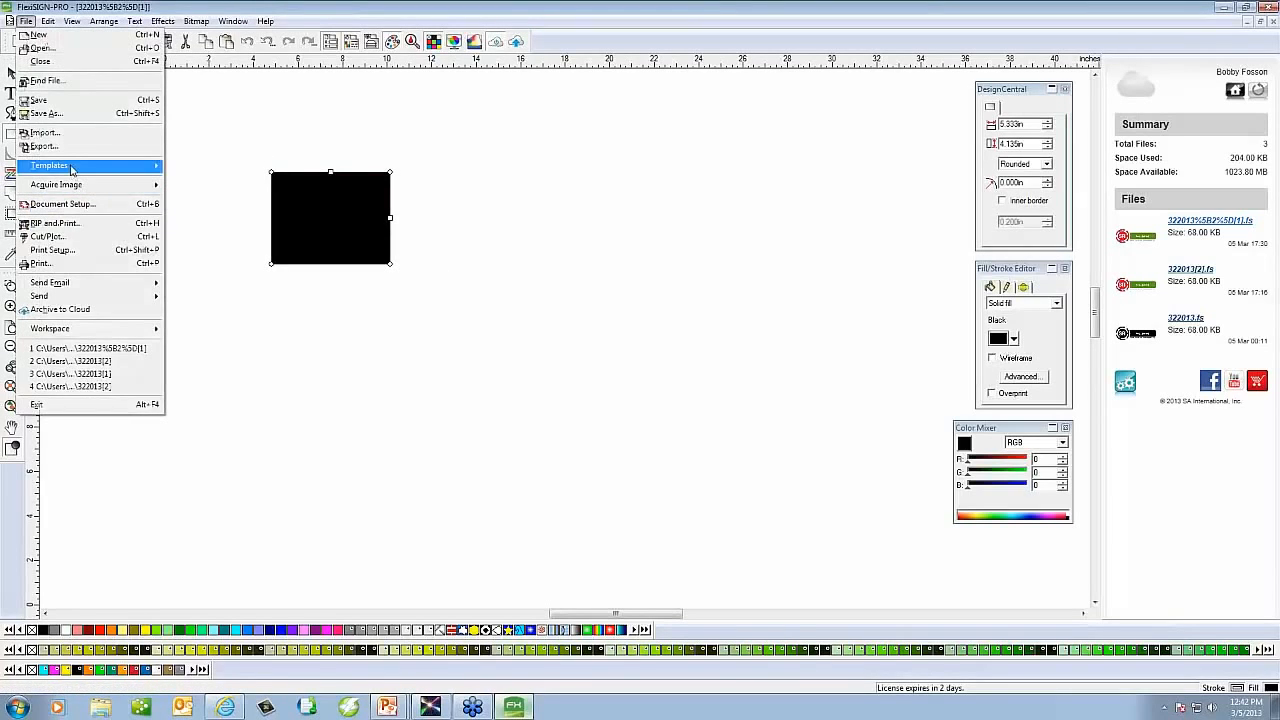
pyautogui.moveTo(70, 165)
pyautogui.click(200, 165)
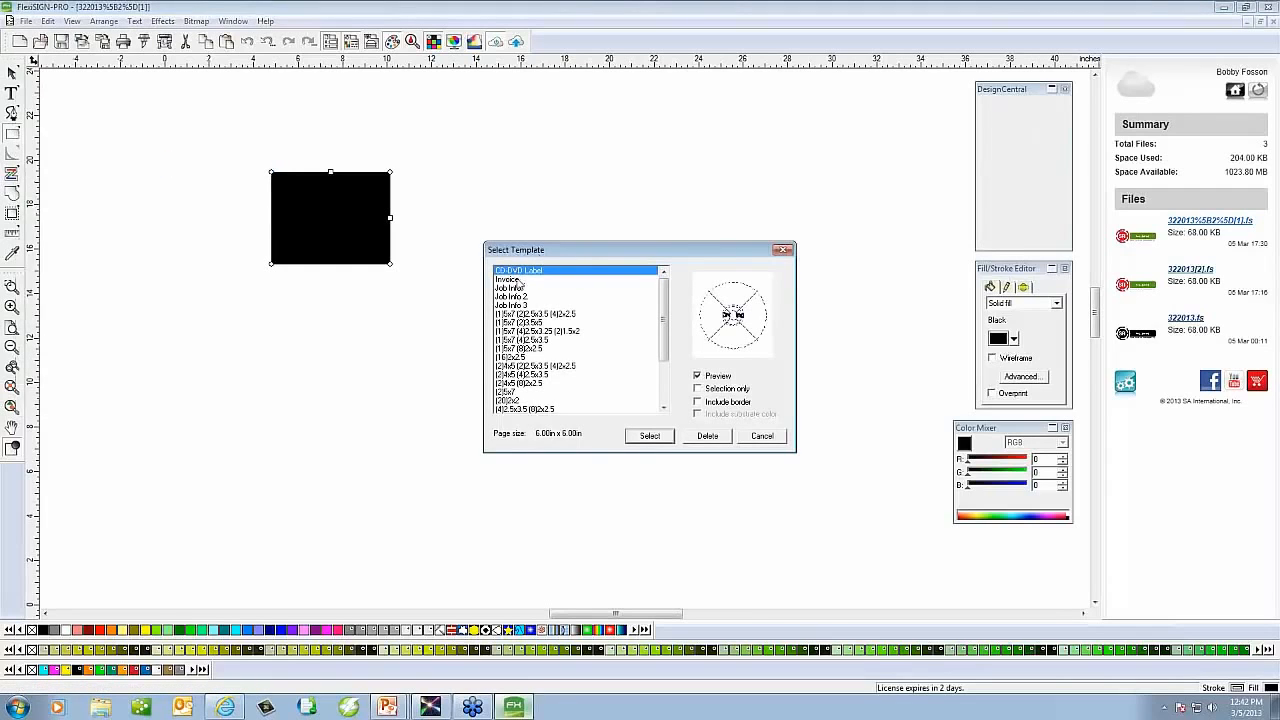
pyautogui.moveTo(663, 313); pyautogui.dragTo(665, 283)
pyautogui.click(770, 437)
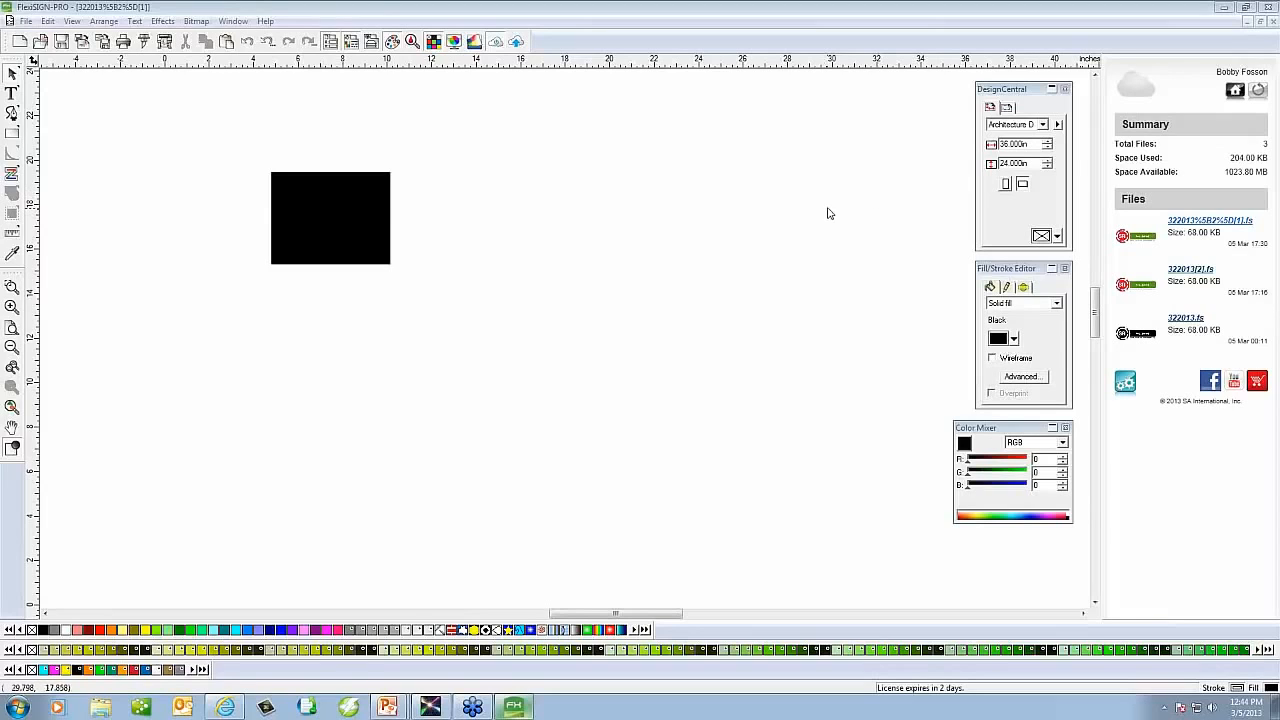
# Open FlexiQuote from the cloud home page and view its saved quotes and the materials in its setup
pyautogui.click(1235, 92)
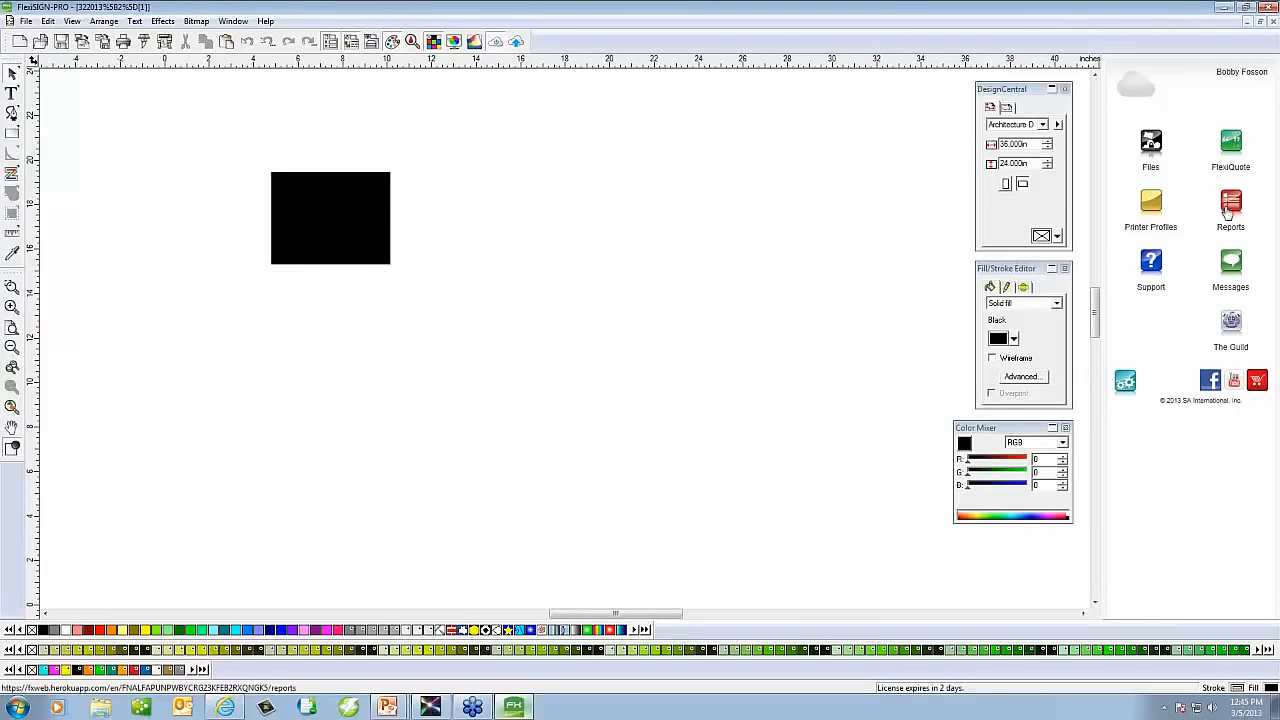
pyautogui.click(1234, 147)
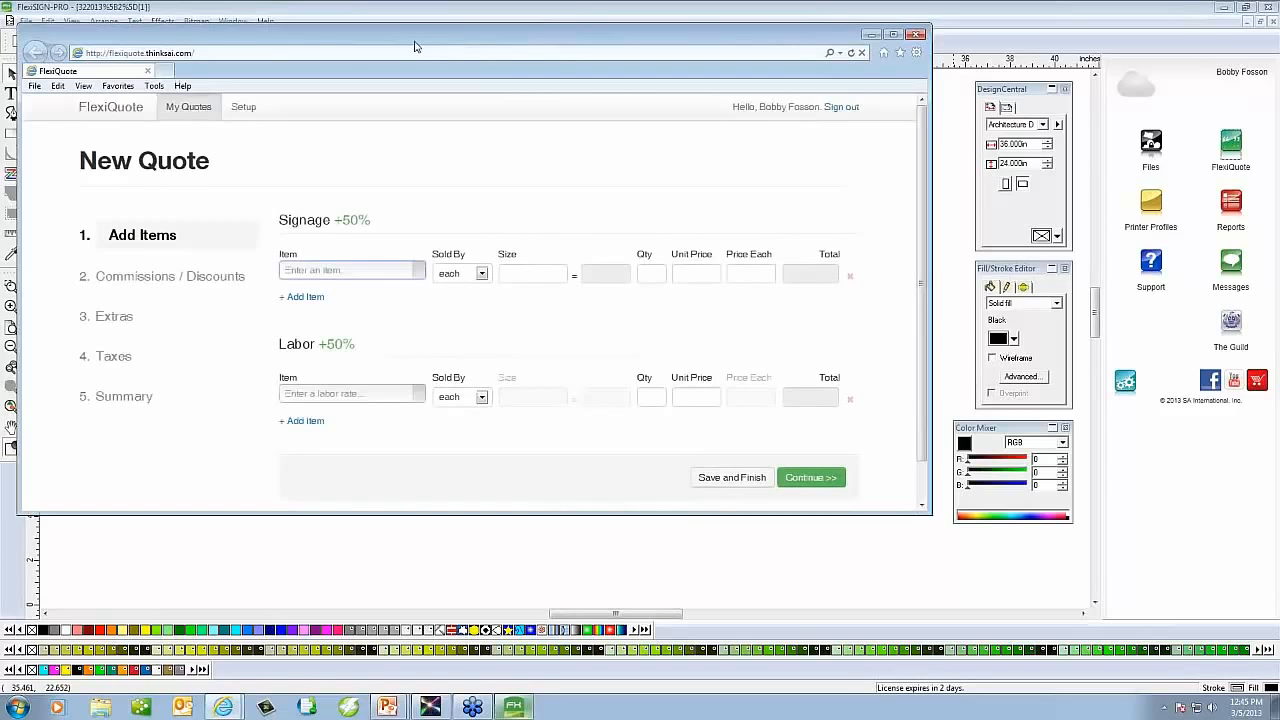
pyautogui.moveTo(416, 46); pyautogui.dragTo(529, 67)
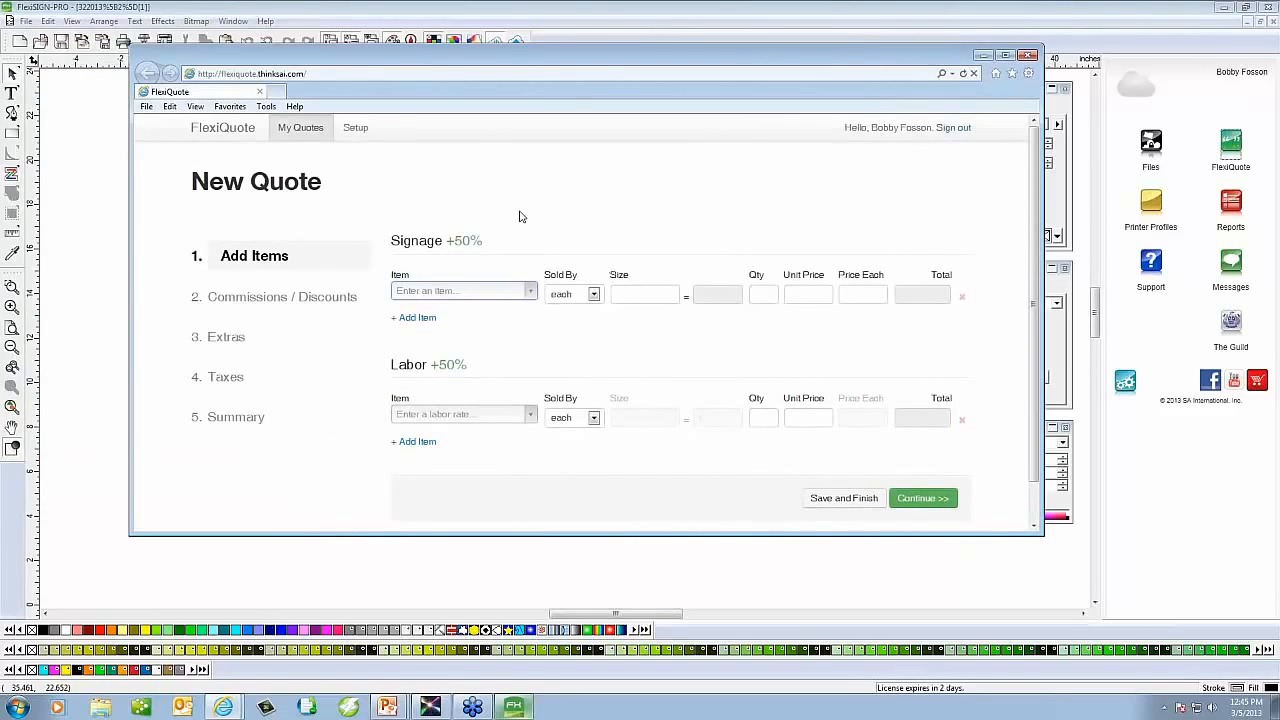
pyautogui.click(232, 133)
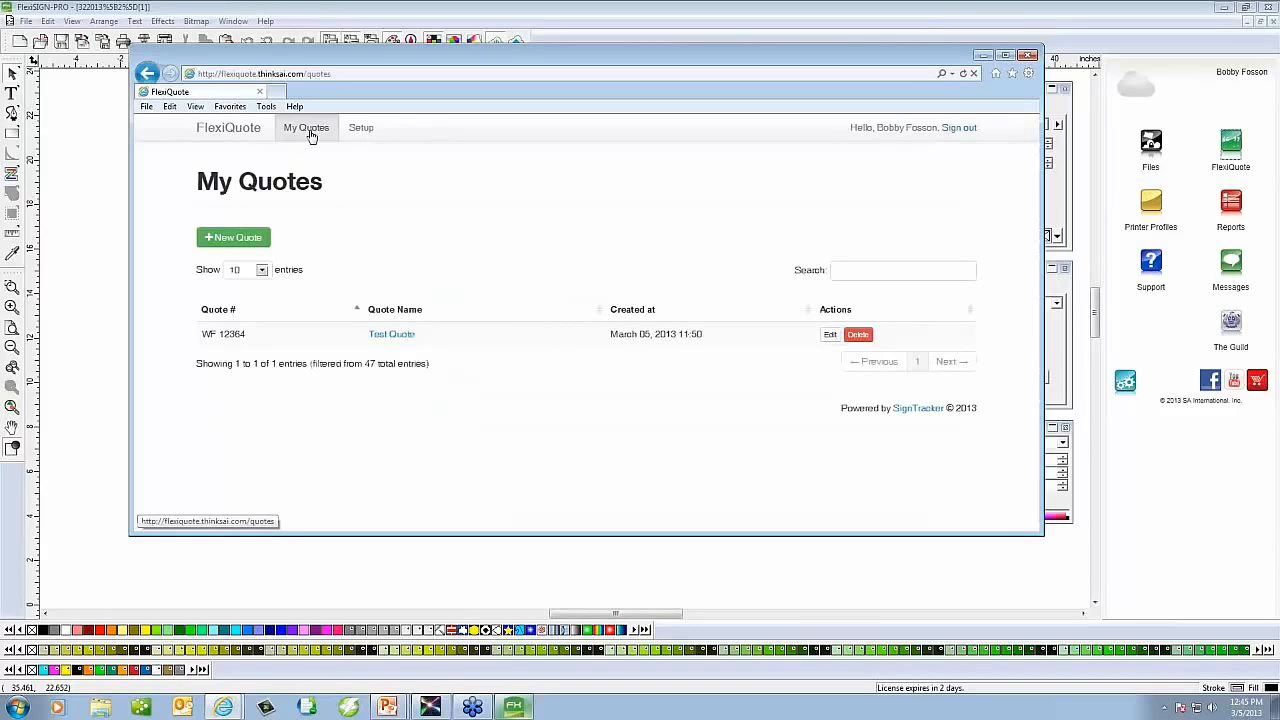
pyautogui.click(361, 129)
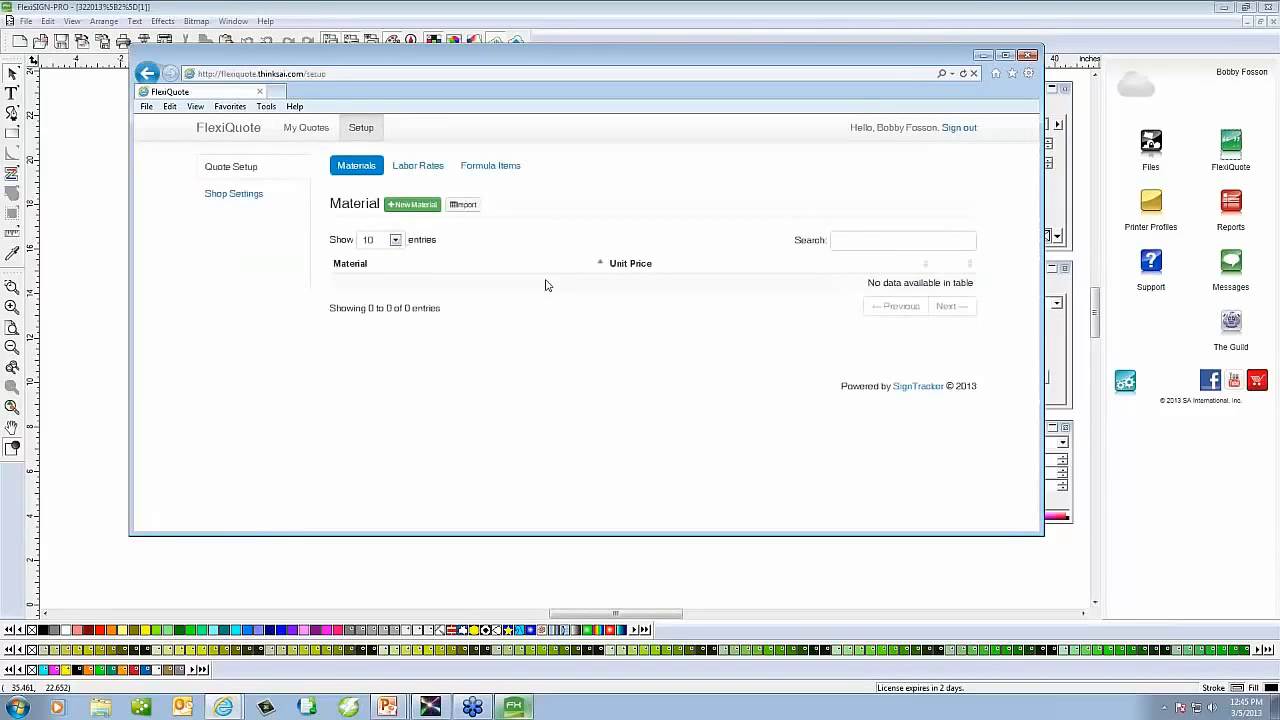
# View the formula items in the FlexiQuote setup and close the browser window
pyautogui.click(492, 168)
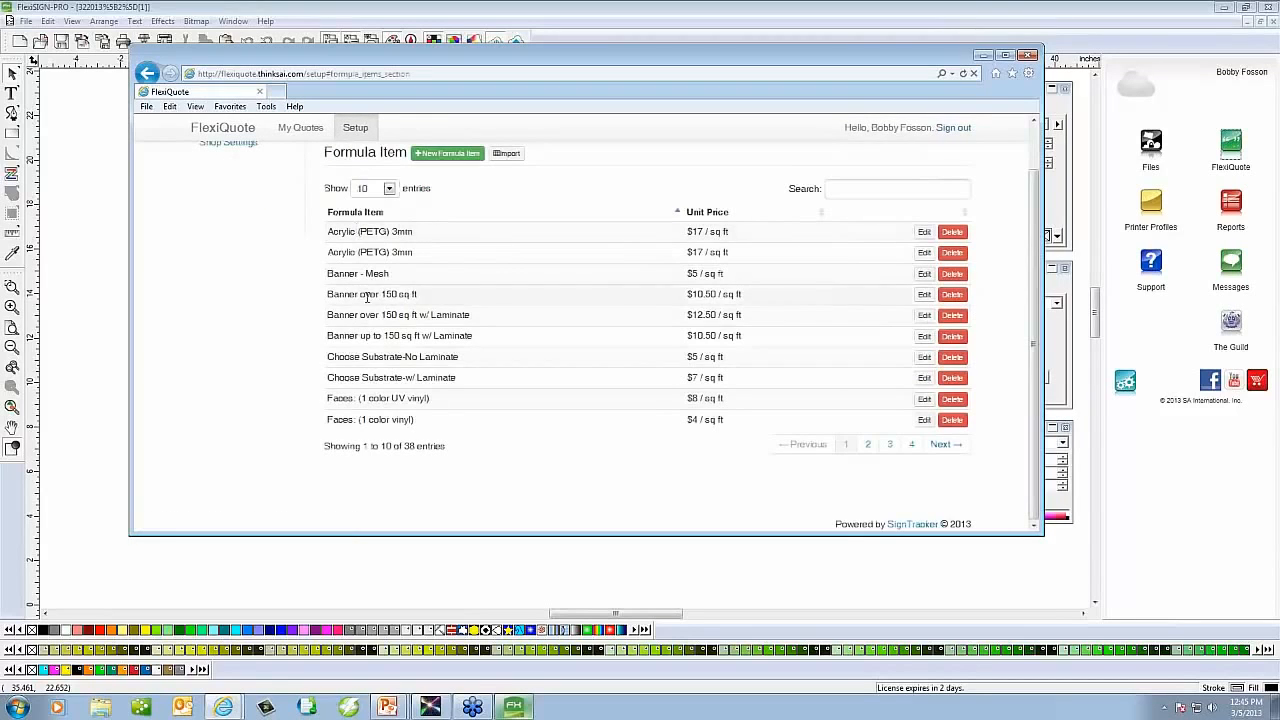
pyautogui.click(1028, 56)
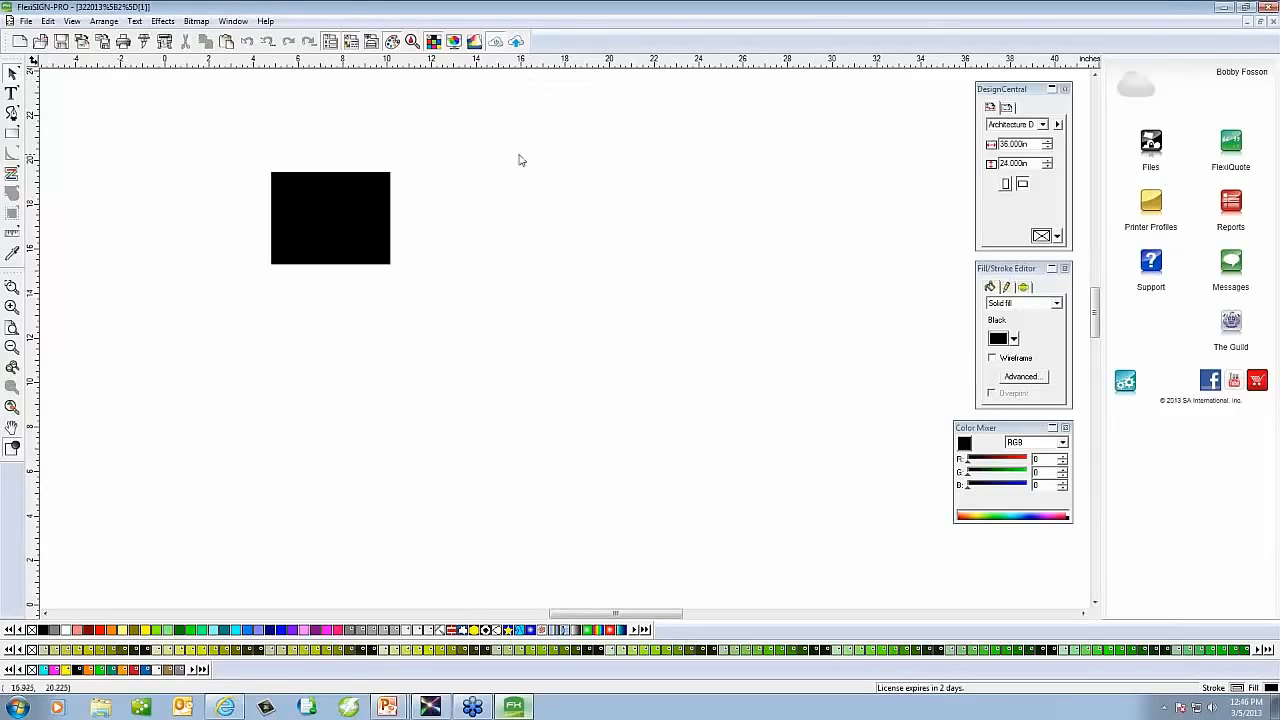
# Open the online Flexi help topics and dismiss the help browser window
pyautogui.click(266, 21)
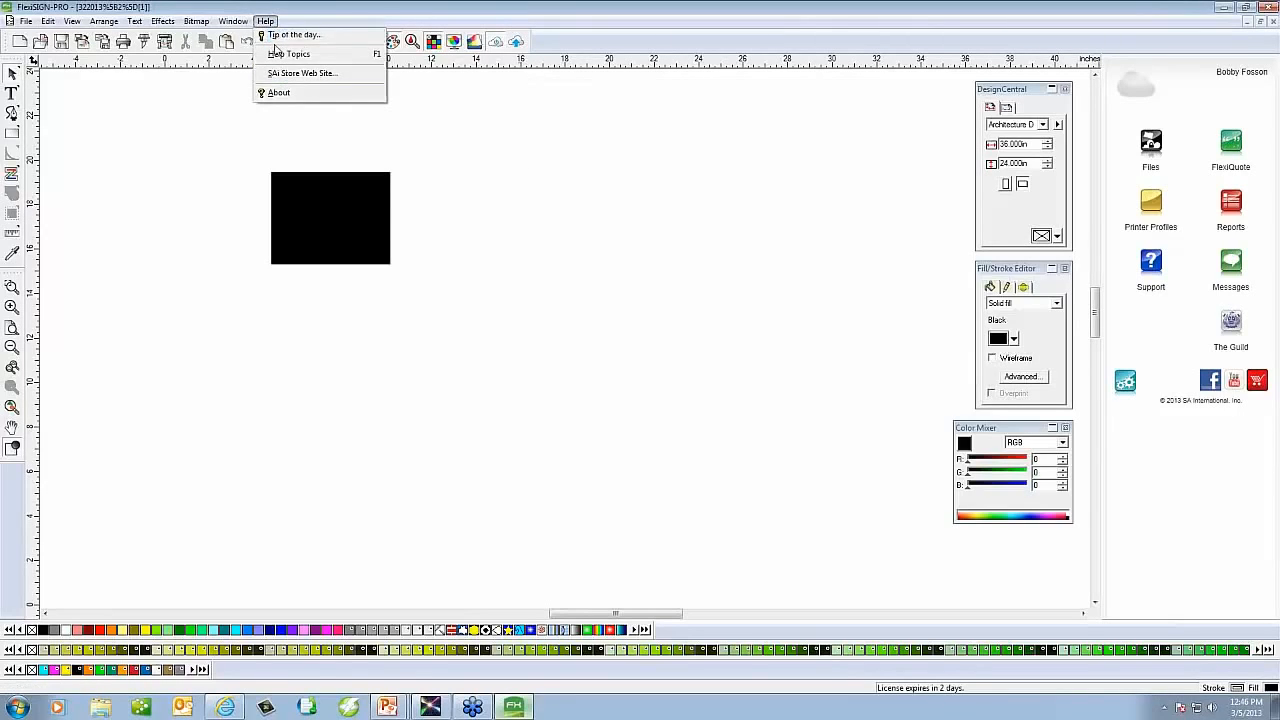
pyautogui.click(277, 52)
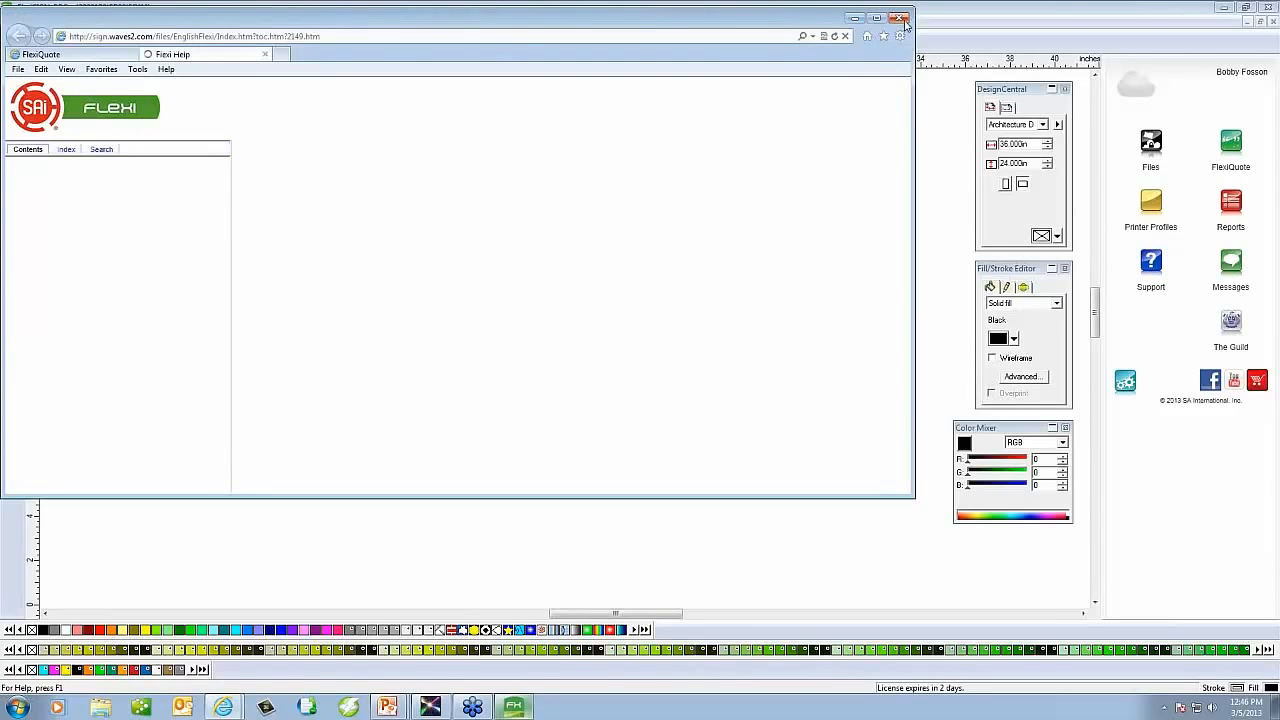
pyautogui.click(900, 19)
pyautogui.click(434, 262)
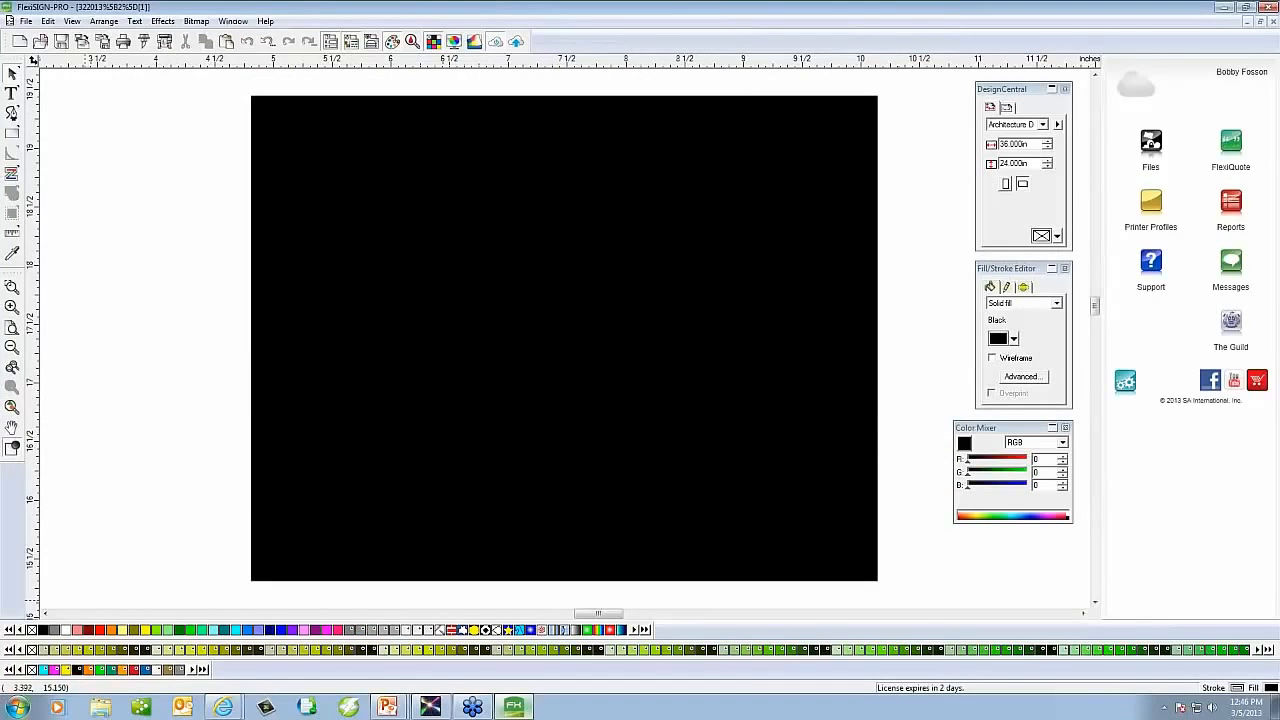
# Open License Manager from the SAi Production Suite Cloud programs, view the license details and close it
pyautogui.click(18, 707)
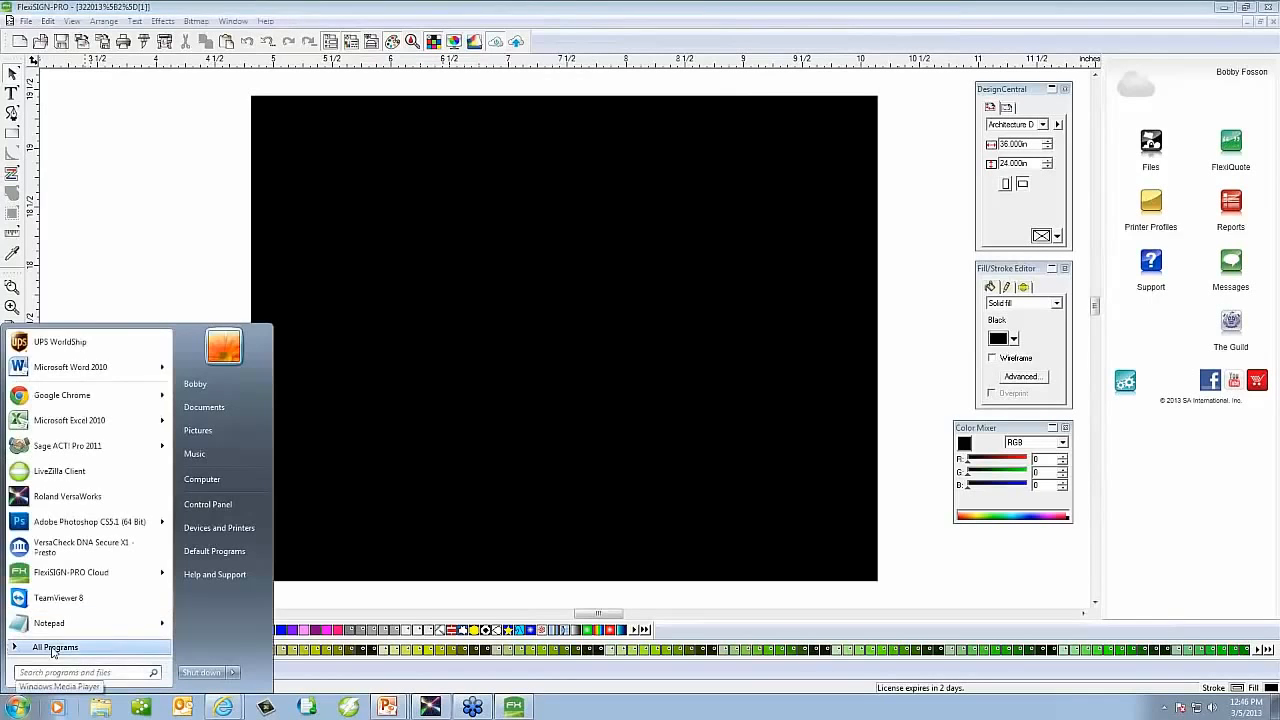
pyautogui.click(45, 647)
pyautogui.click(78, 516)
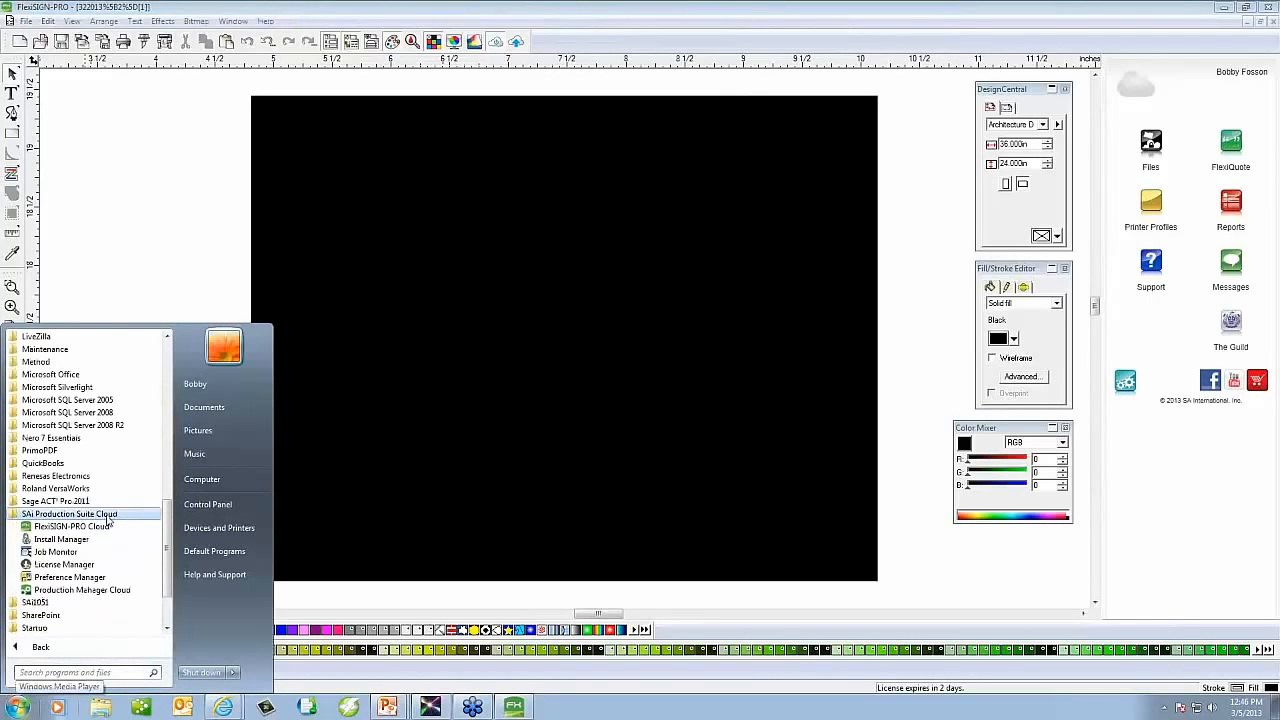
pyautogui.click(64, 565)
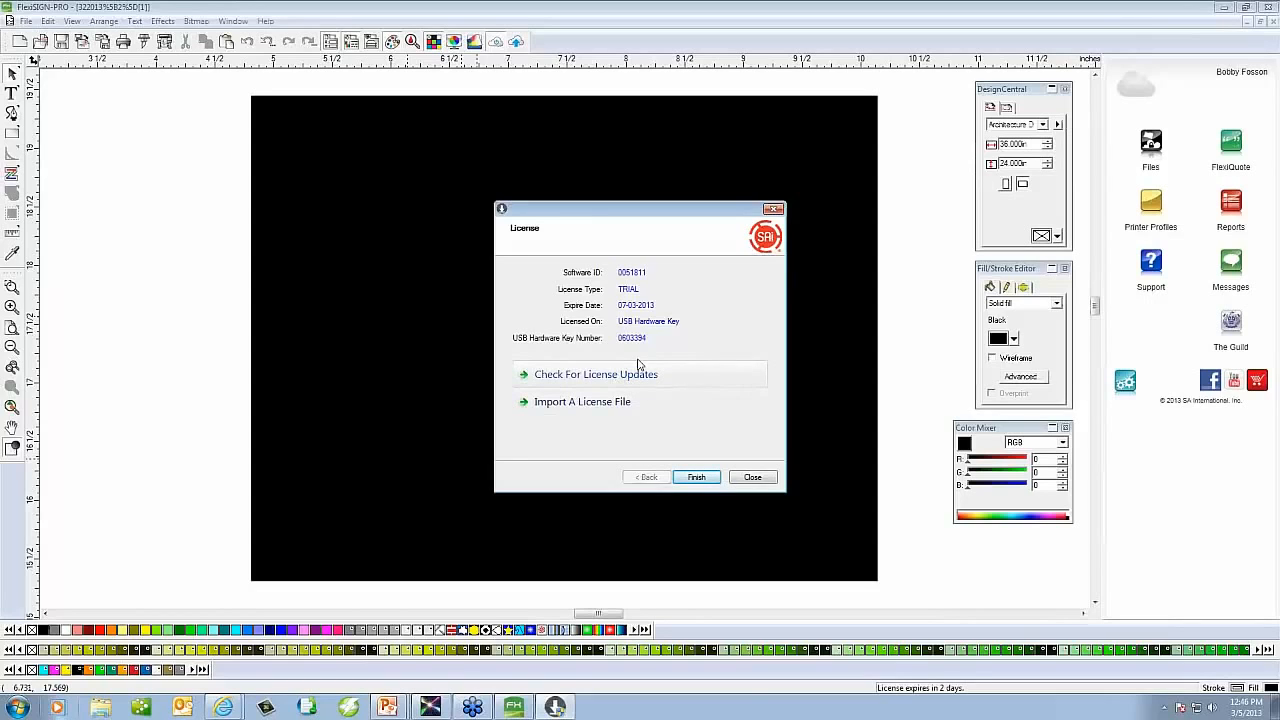
pyautogui.click(748, 478)
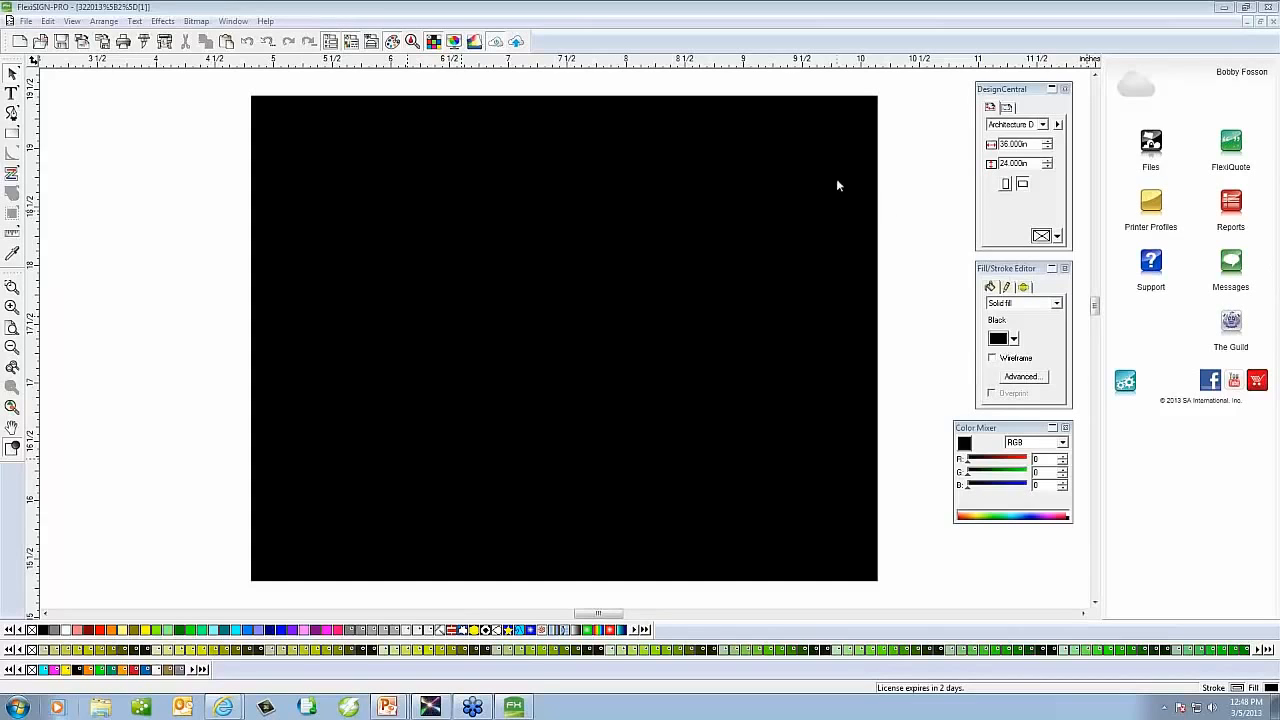
# View the version and build information in the About FlexiSIGN-PRO window and close it
pyautogui.click(265, 21)
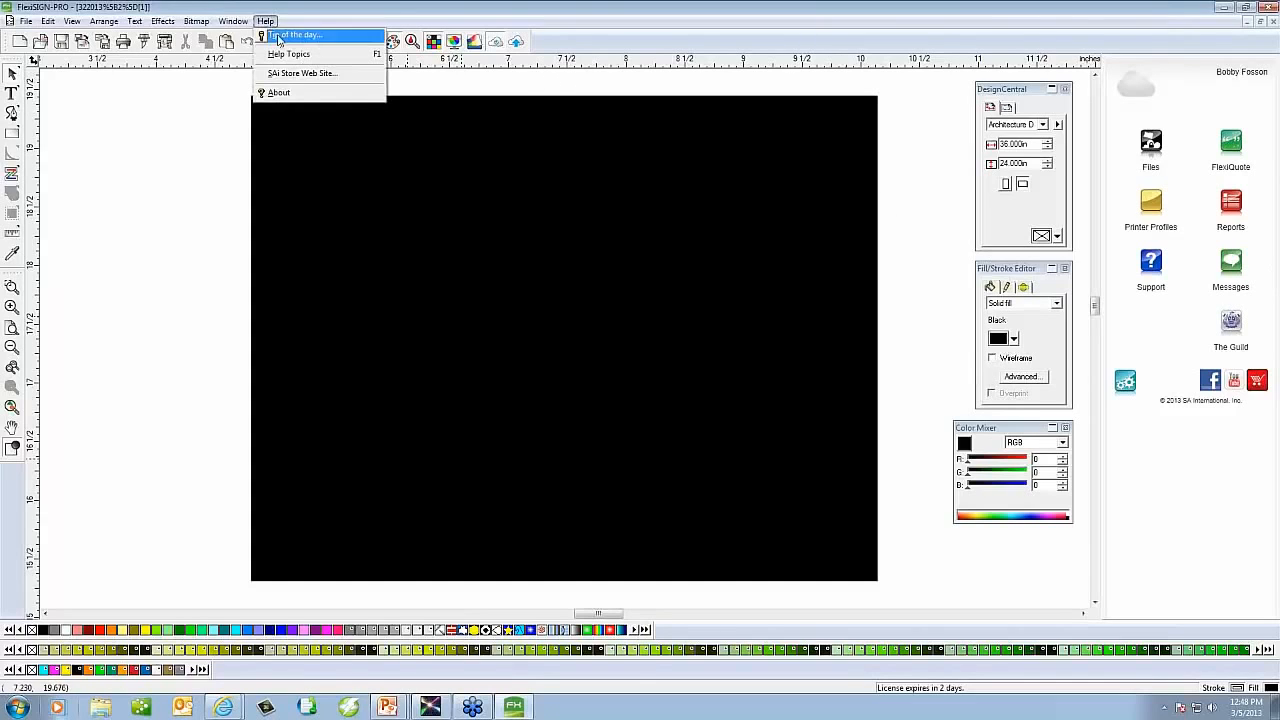
pyautogui.click(278, 92)
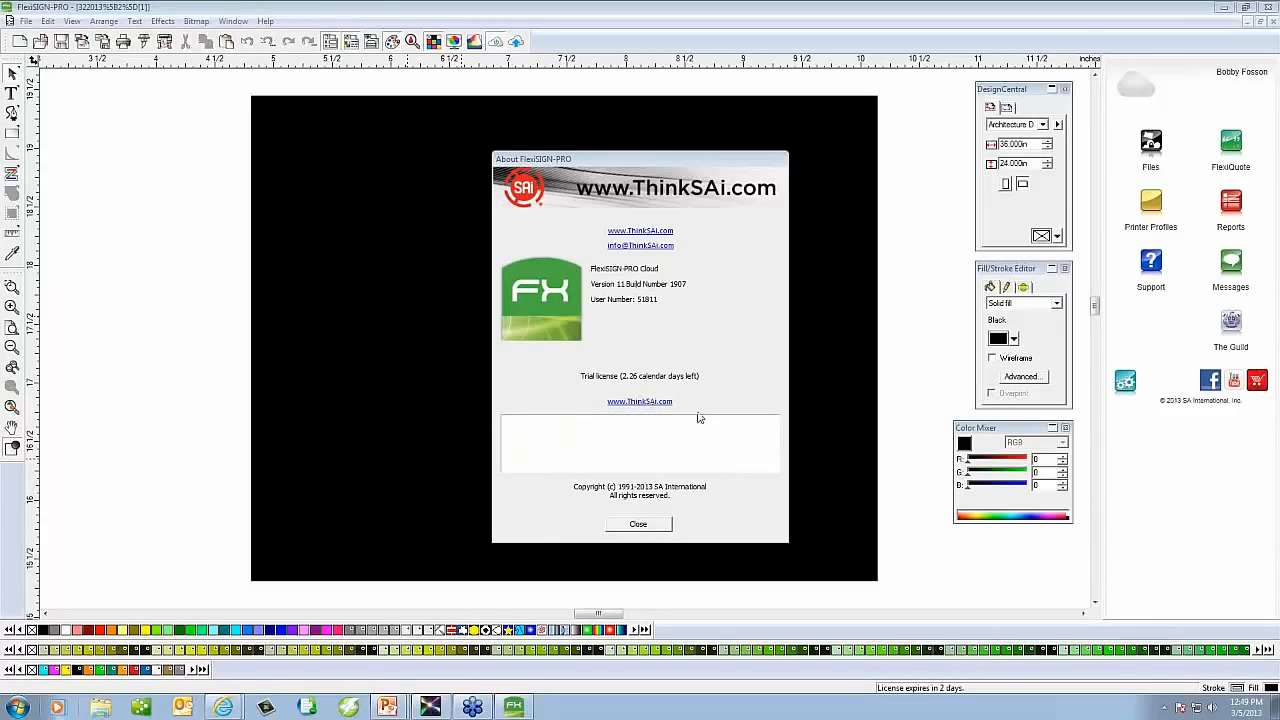
pyautogui.click(640, 524)
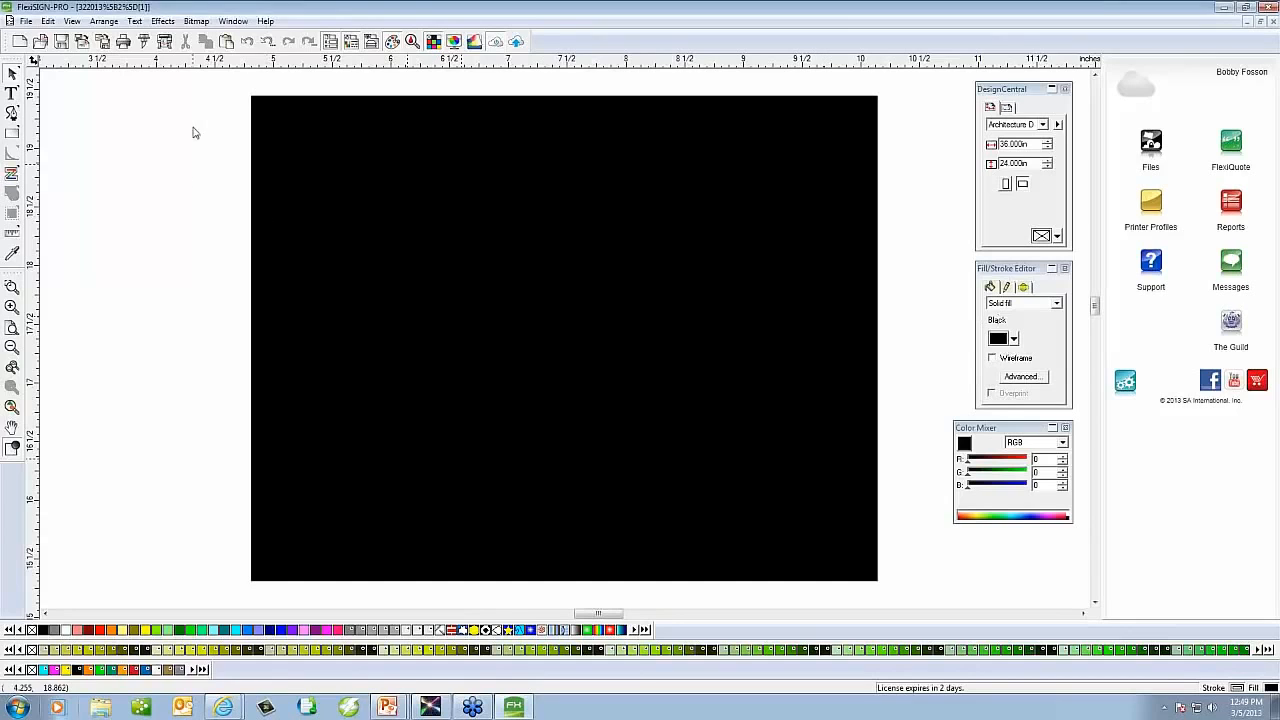
# Delete the black rectangle from the page, leaving the program window maximized
pyautogui.click(351, 217)
pyautogui.press('Delete')
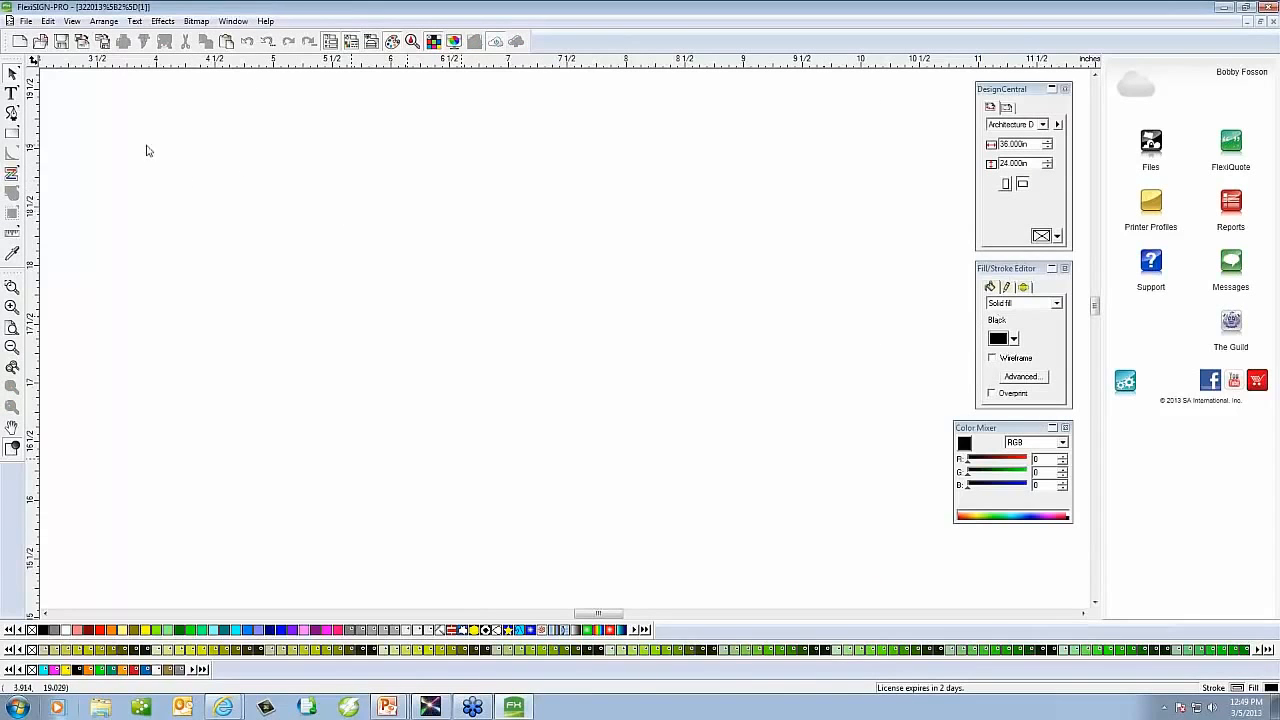
pyautogui.doubleClick(293, 7)
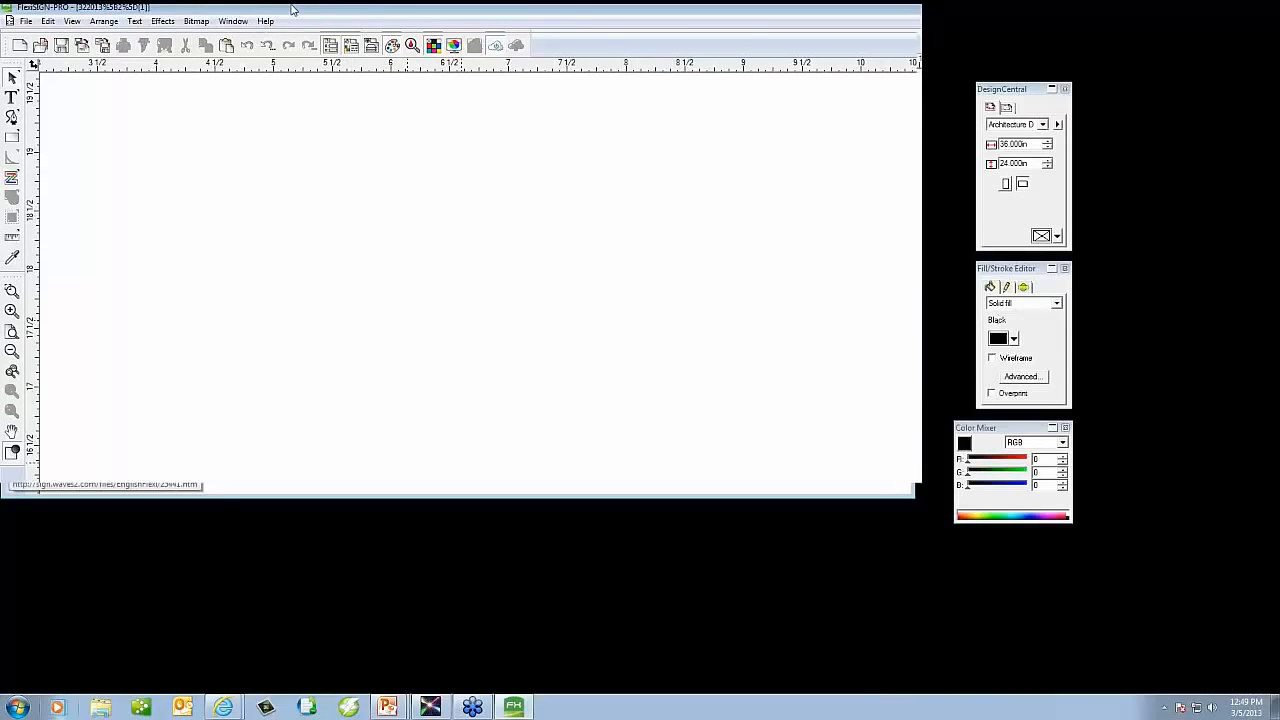
pyautogui.doubleClick(293, 7)
# Remove the fonts listed after Korinna through Moog from the displayed font list and apply the modification
pyautogui.click(134, 21)
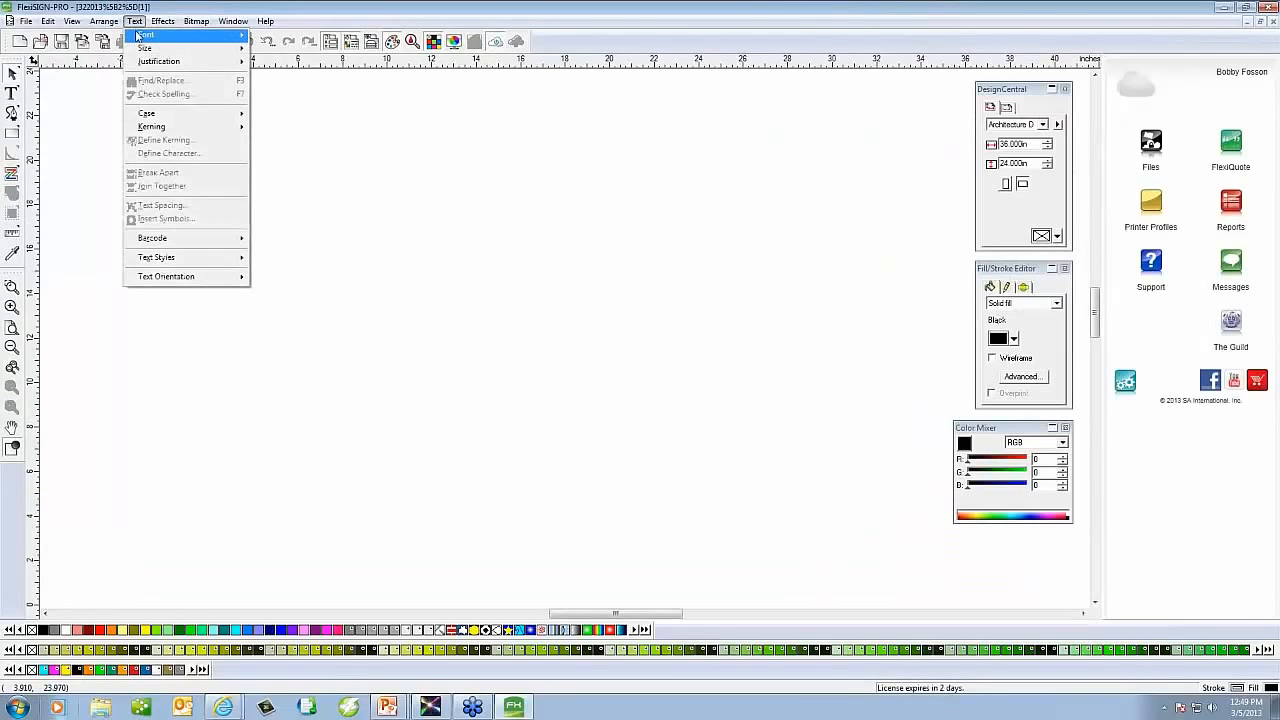
pyautogui.moveTo(140, 35)
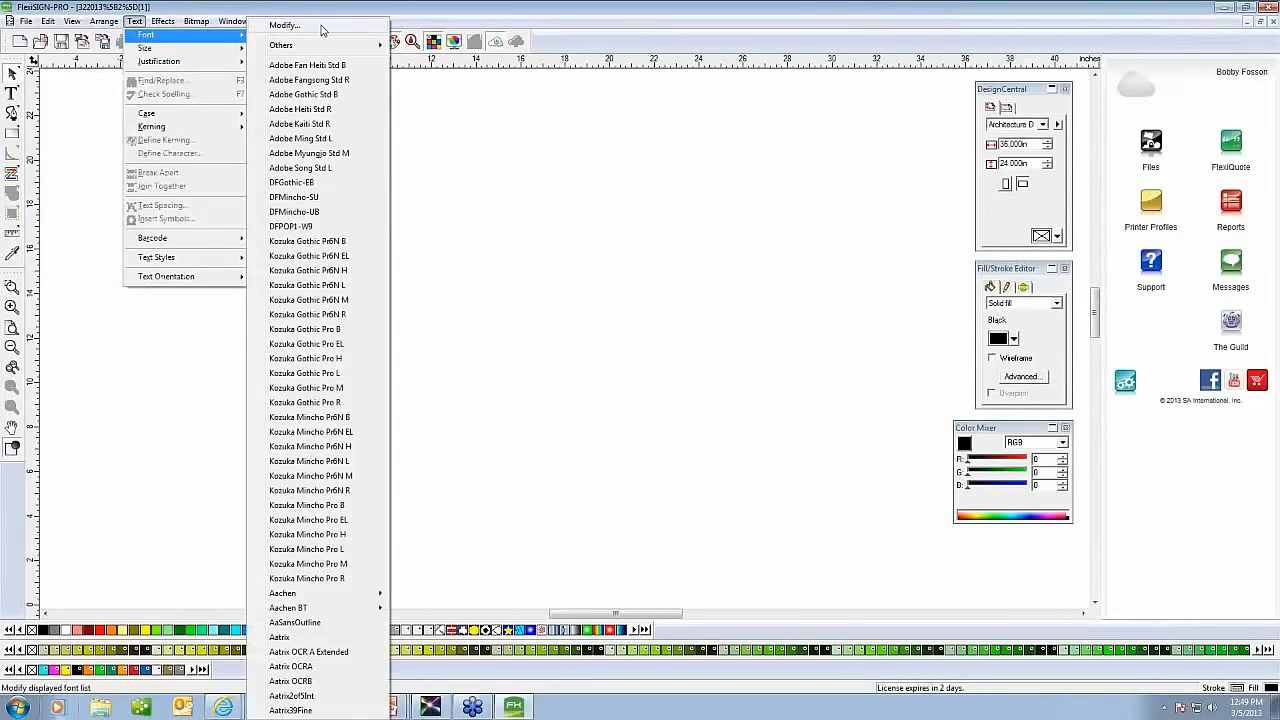
pyautogui.click(320, 28)
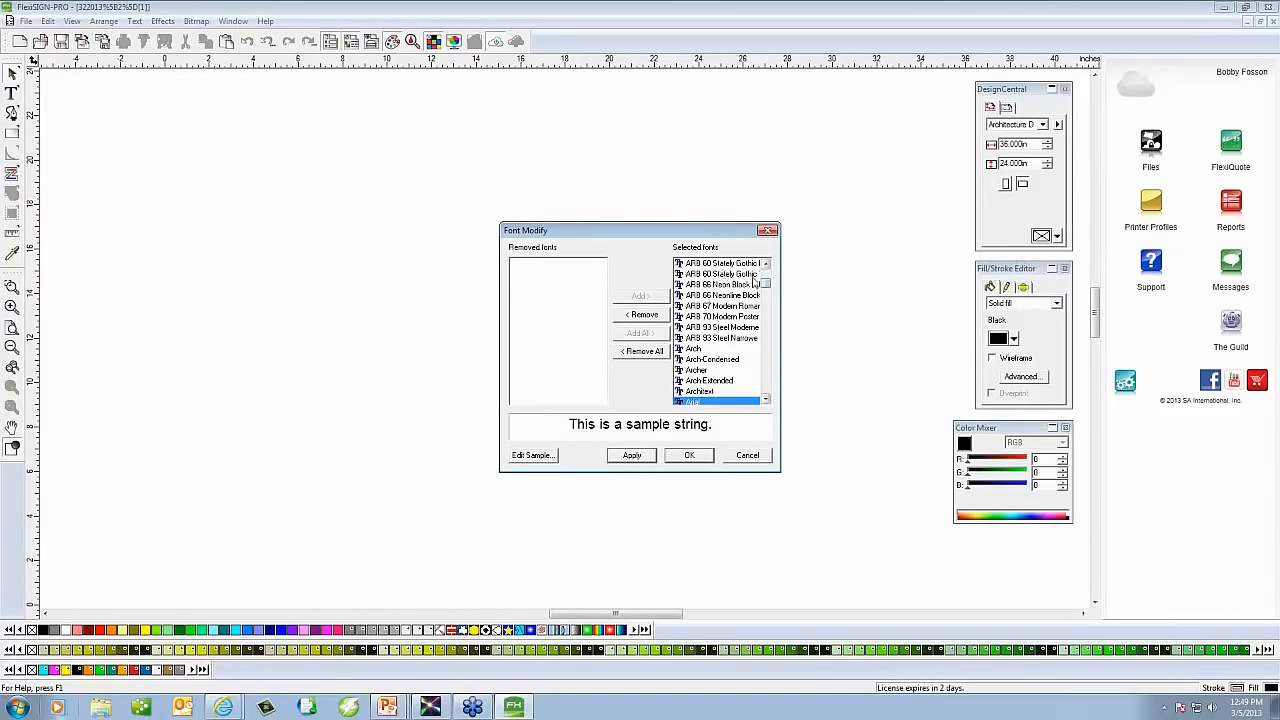
pyautogui.moveTo(765, 287); pyautogui.dragTo(765, 273)
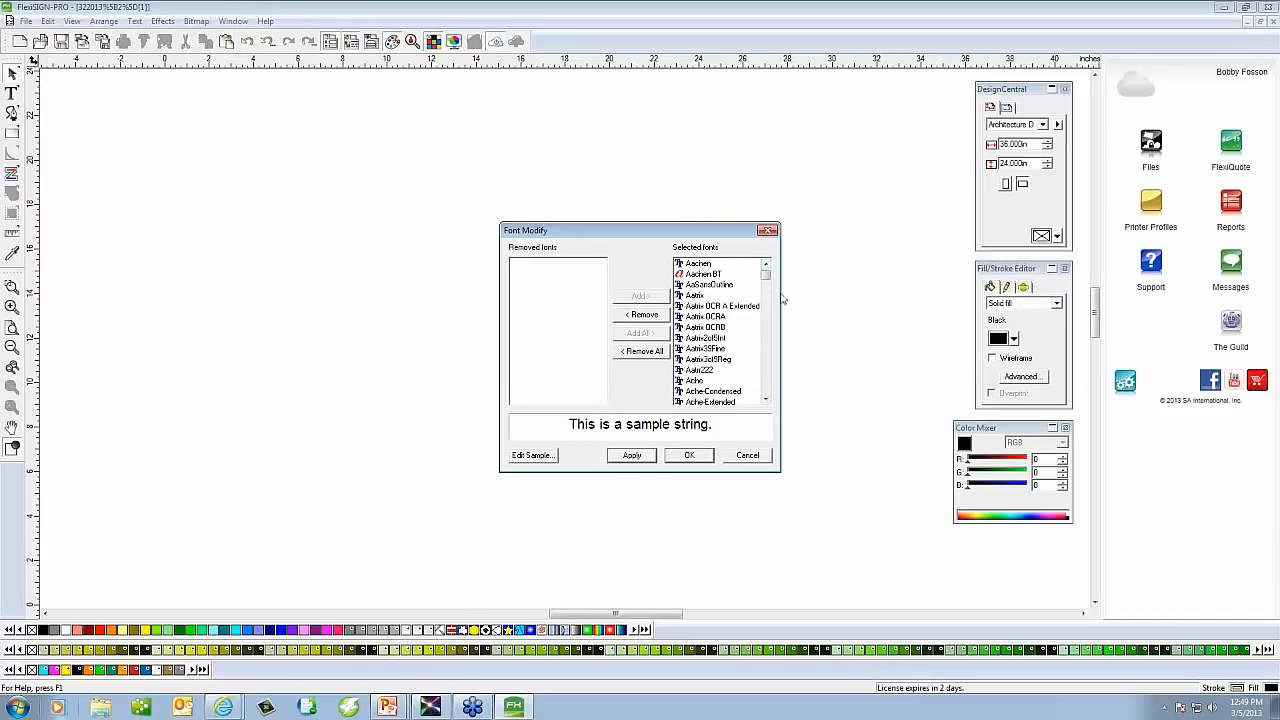
pyautogui.moveTo(765, 278); pyautogui.dragTo(768, 360)
pyautogui.click(722, 296)
pyautogui.keyDown('shift'); pyautogui.click(726, 360); pyautogui.keyUp('shift')
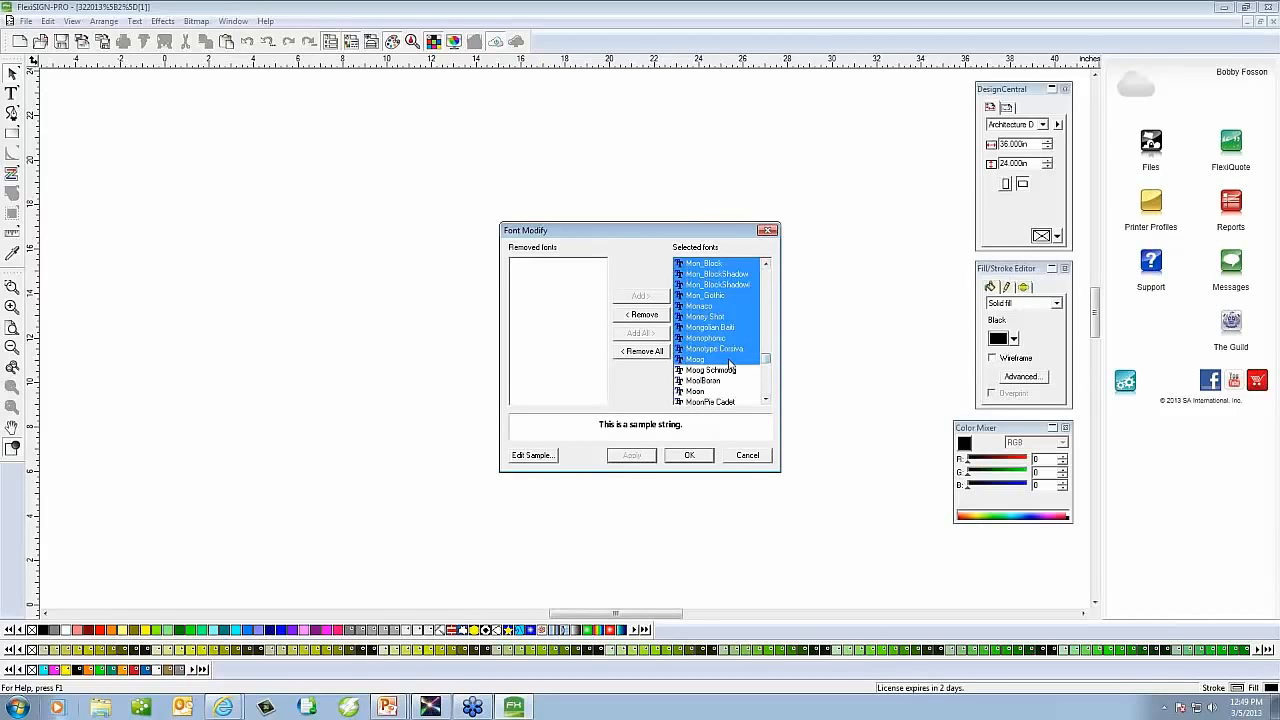
pyautogui.click(646, 316)
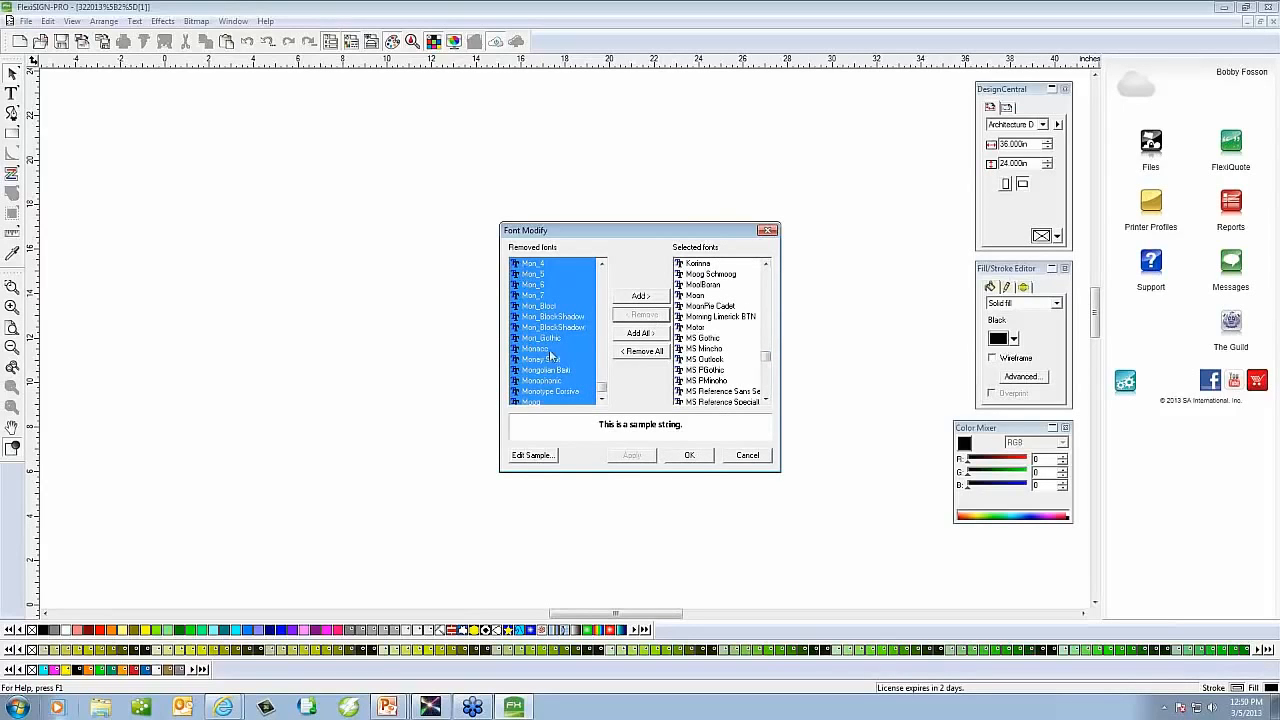
pyautogui.click(690, 455)
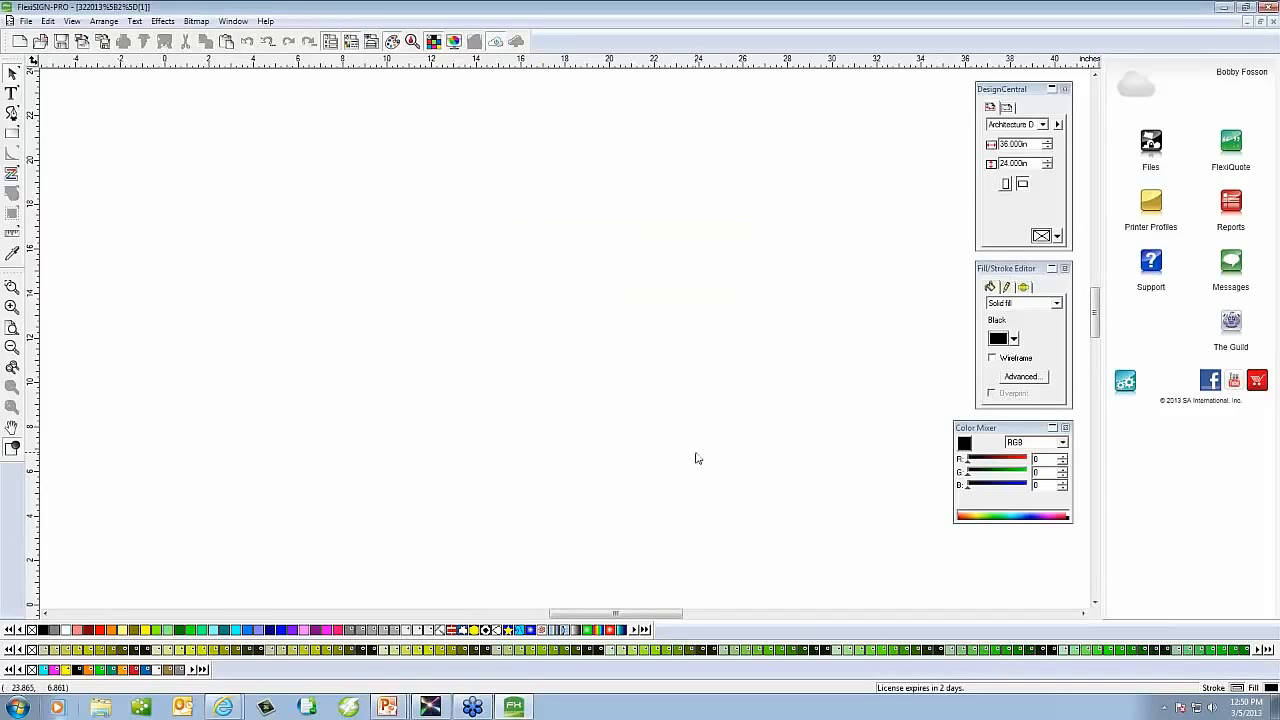
# Browse the Text tool's font list between Korinna and Moog Schmoog to check the font removal, without choosing a font
pyautogui.moveTo(319, 12); pyautogui.dragTo(314, 23)
pyautogui.doubleClick(313, 23)
pyautogui.click(12, 93)
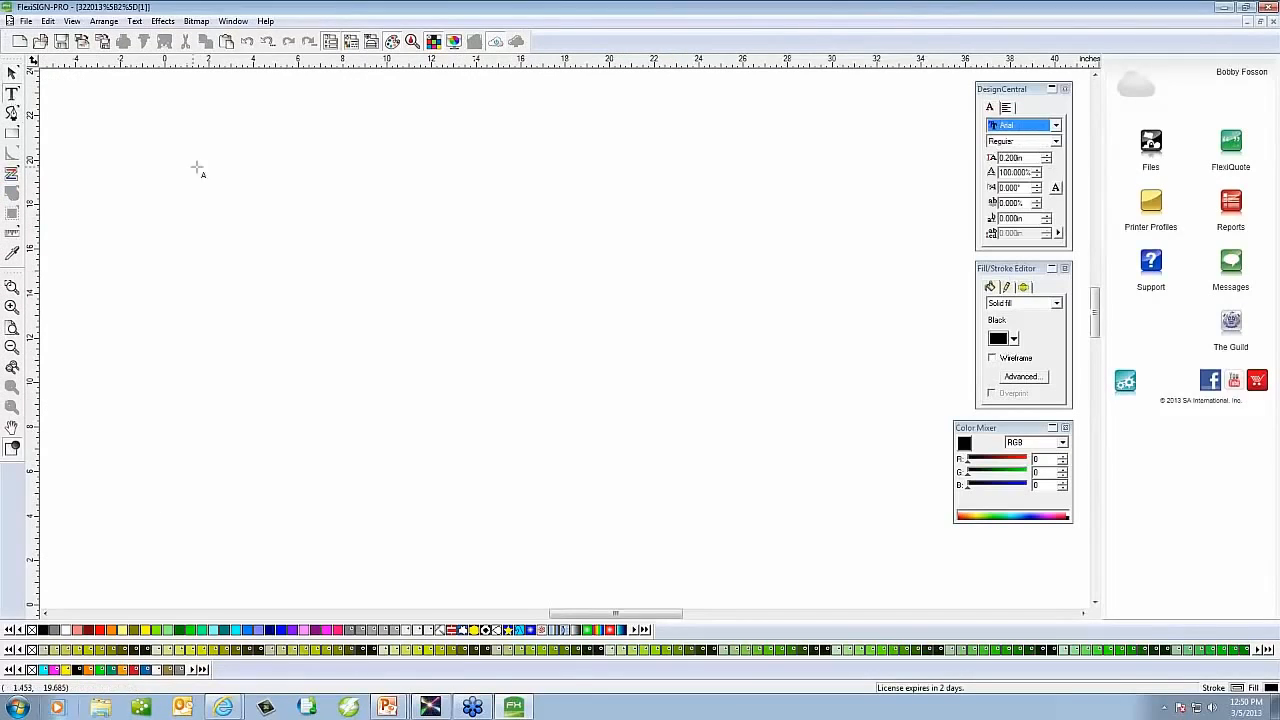
pyautogui.click(1056, 126)
pyautogui.moveTo(1118, 181); pyautogui.dragTo(1130, 320)
pyautogui.scroll(-2, 1055, 277)
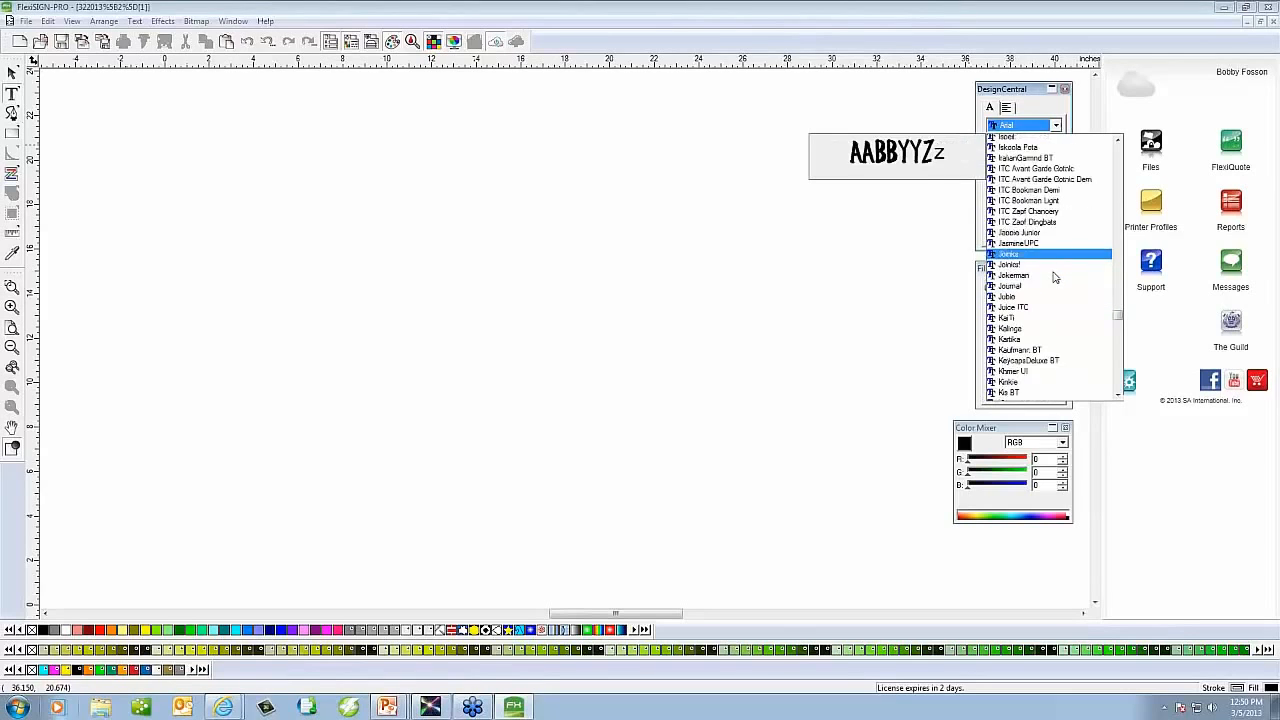
pyautogui.scroll(-5, 1054, 277)
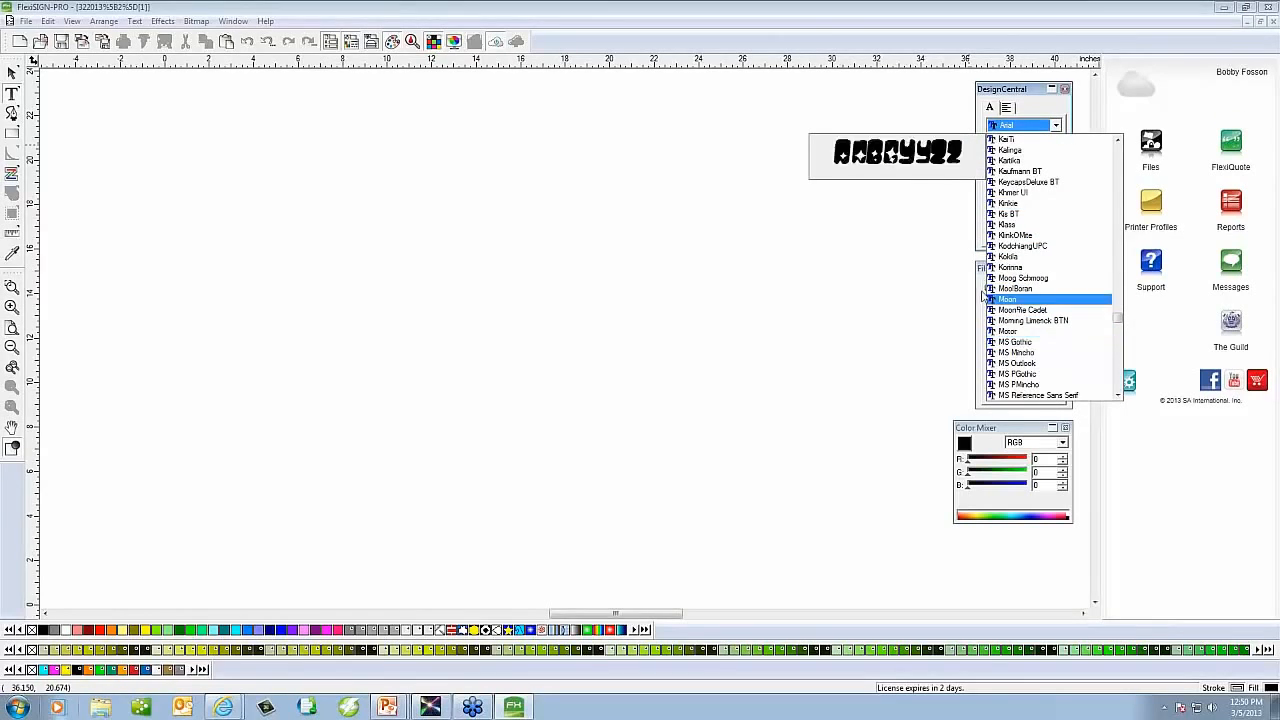
pyautogui.click(638, 222)
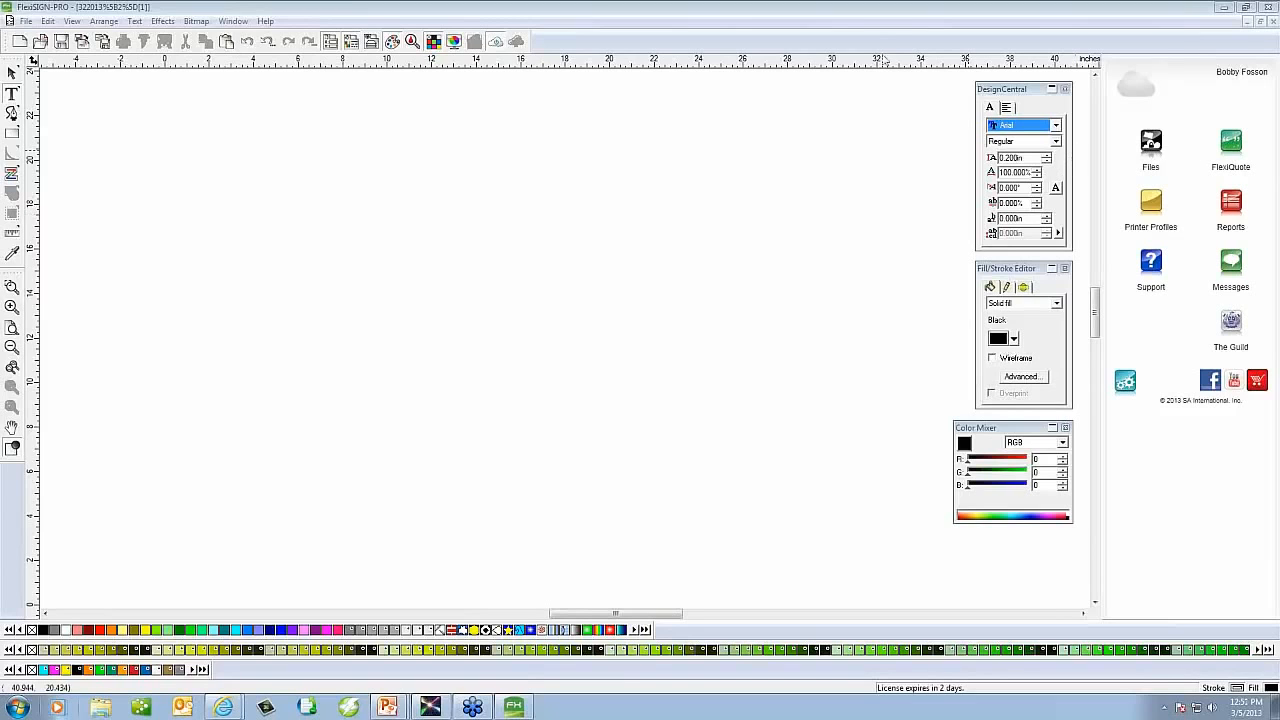
# Minimize FlexiSIGN-PRO and close all tabs of the open browser window
pyautogui.click(1226, 10)
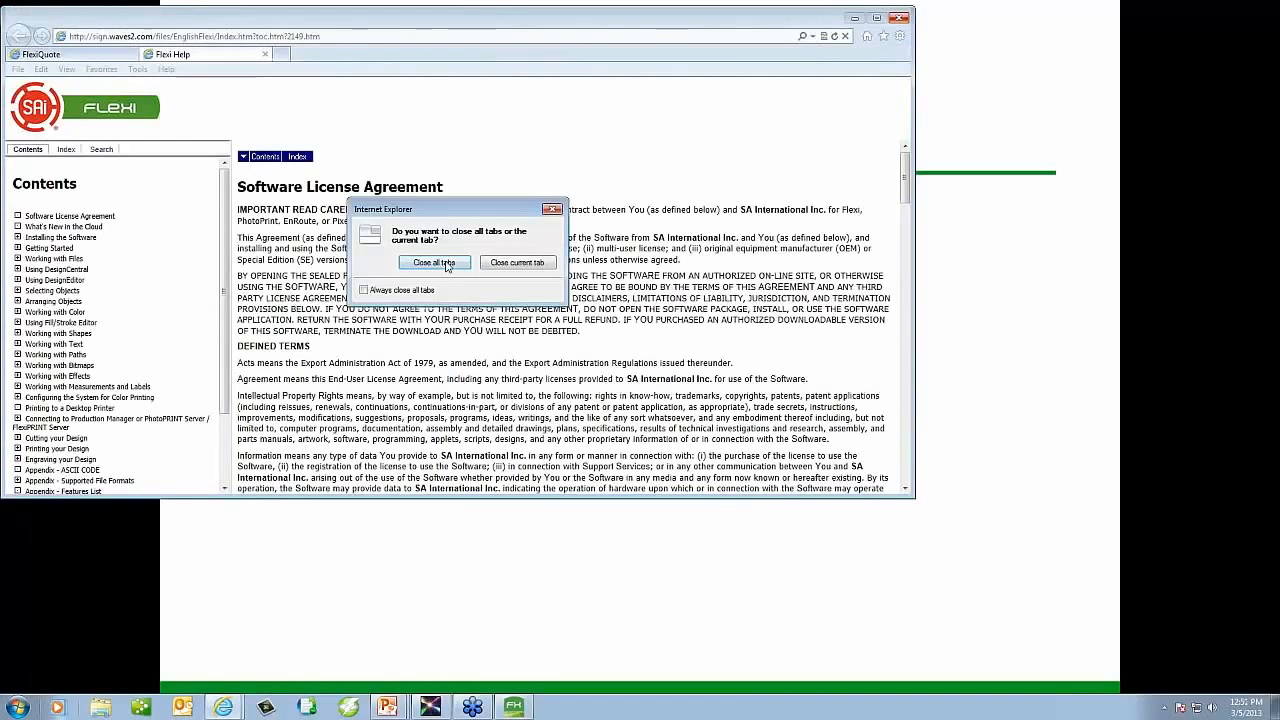
pyautogui.click(434, 262)
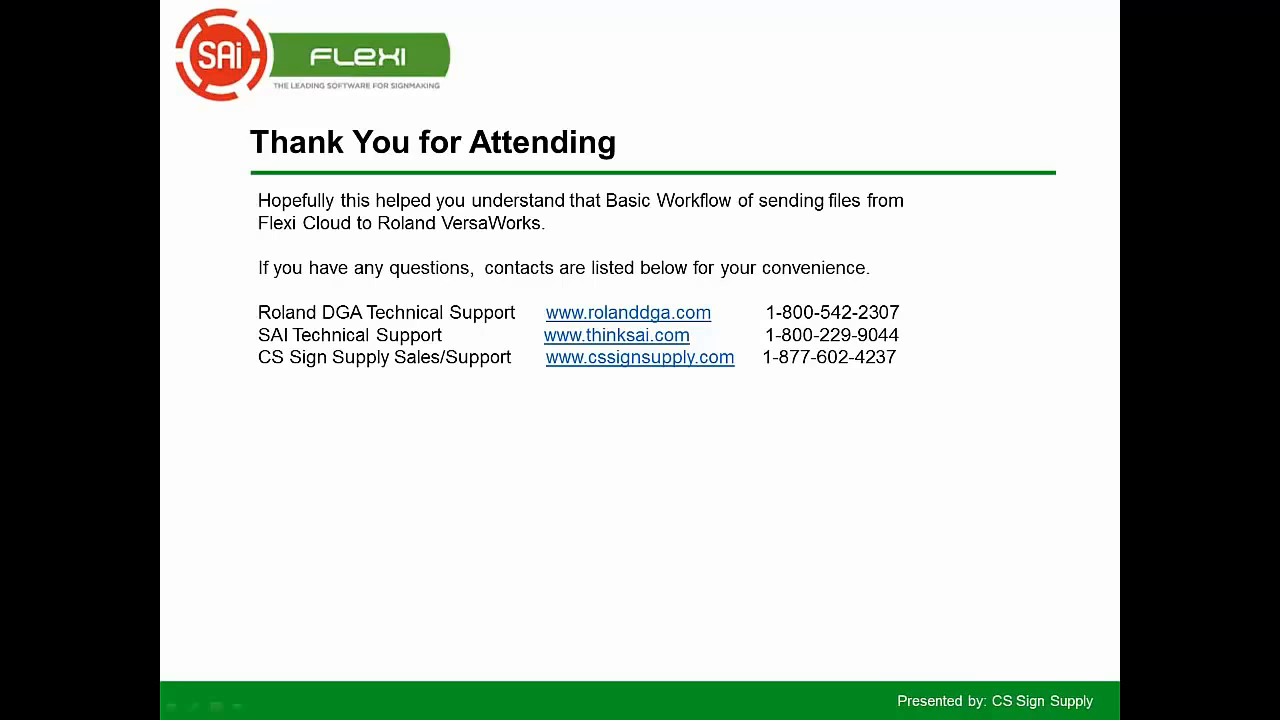
# End the PowerPoint slide show, minimize the presentation and switch back to FlexiSIGN-PRO
pyautogui.click(859, 276)
pyautogui.click(681, 90)
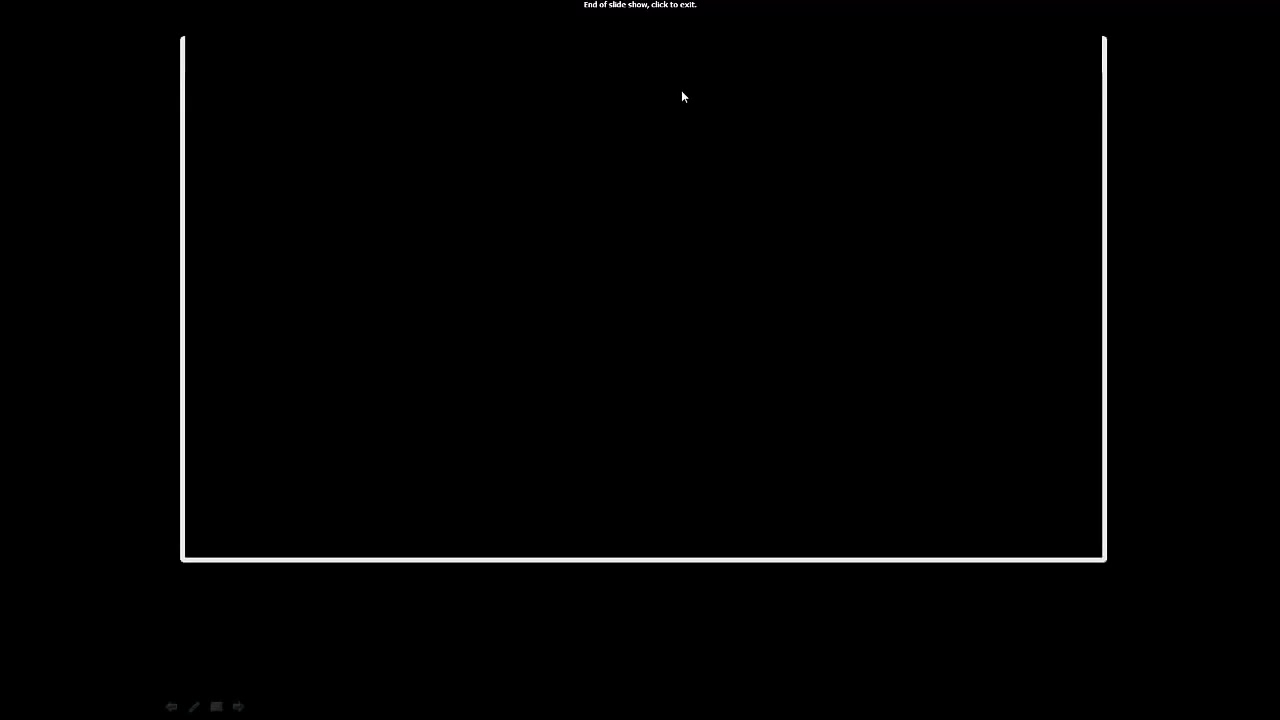
pyautogui.click(1043, 48)
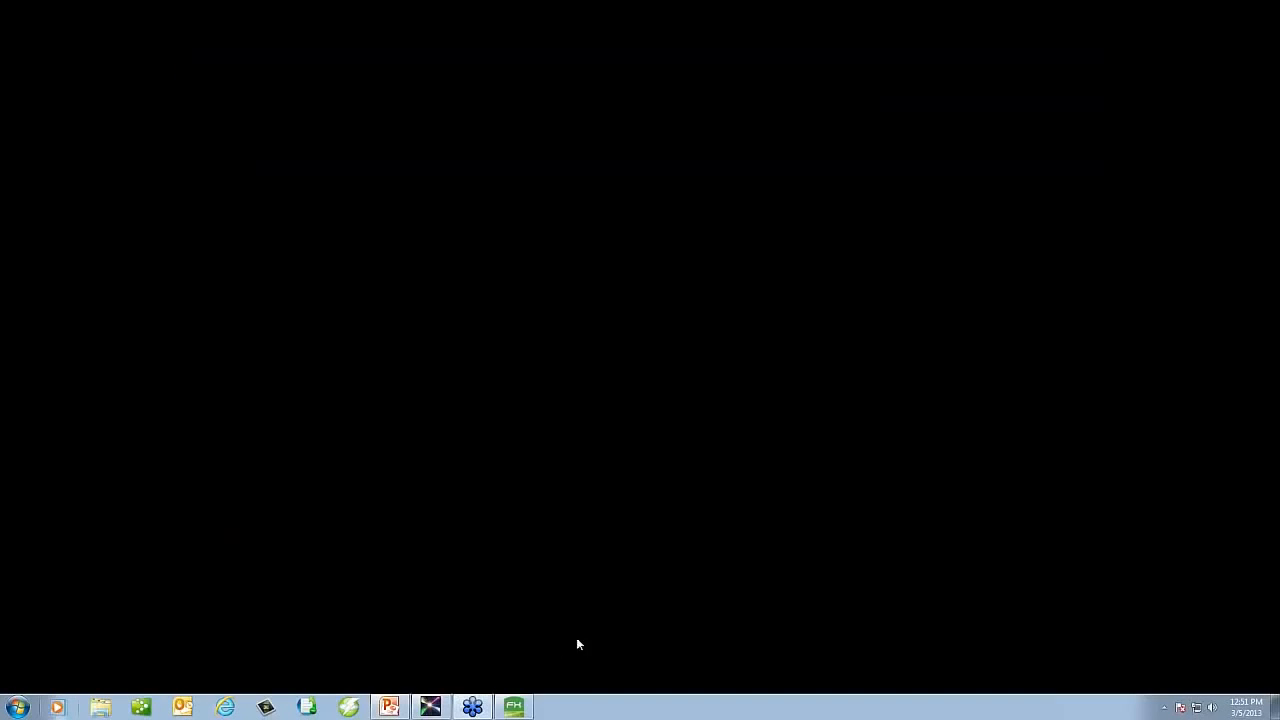
pyautogui.click(529, 708)
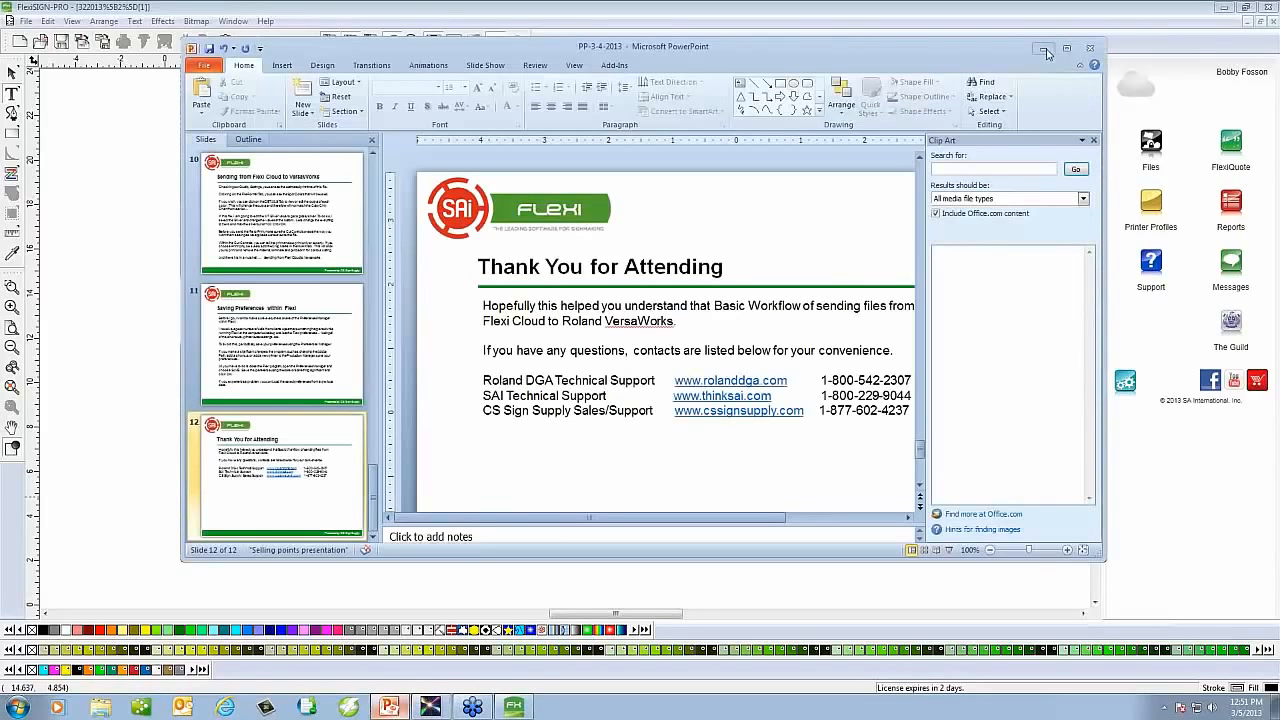
pyautogui.click(1043, 48)
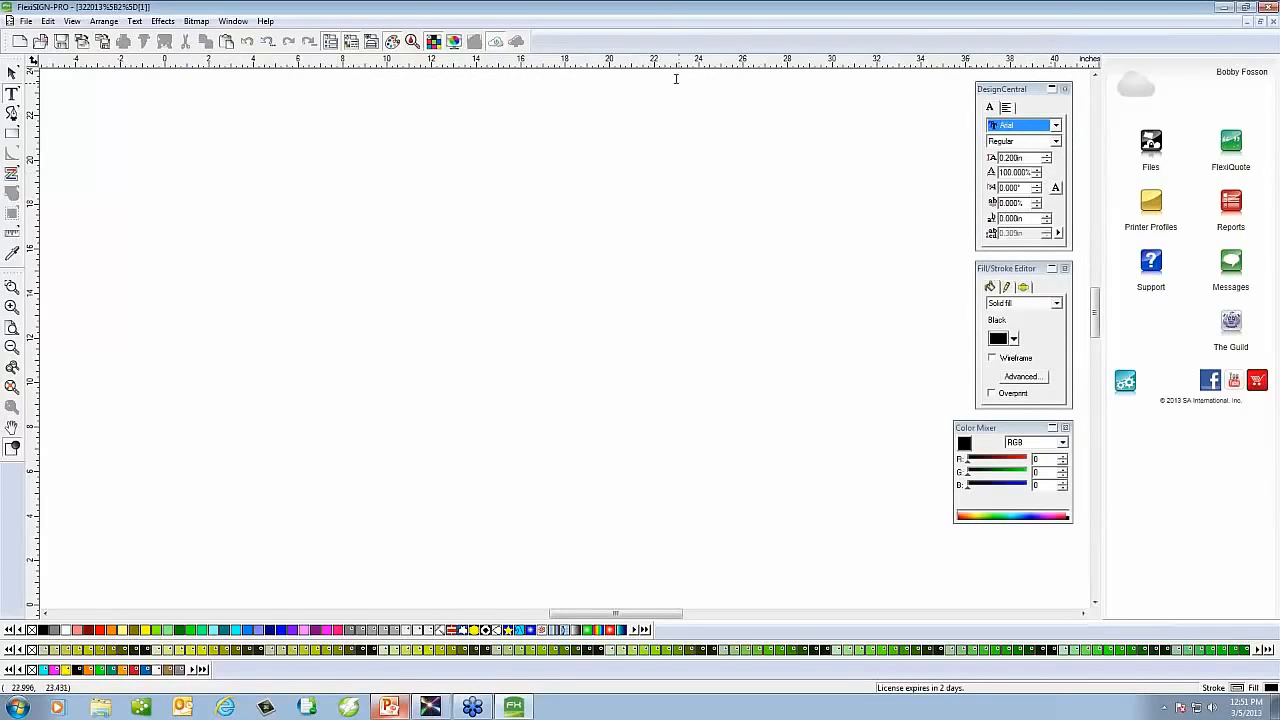